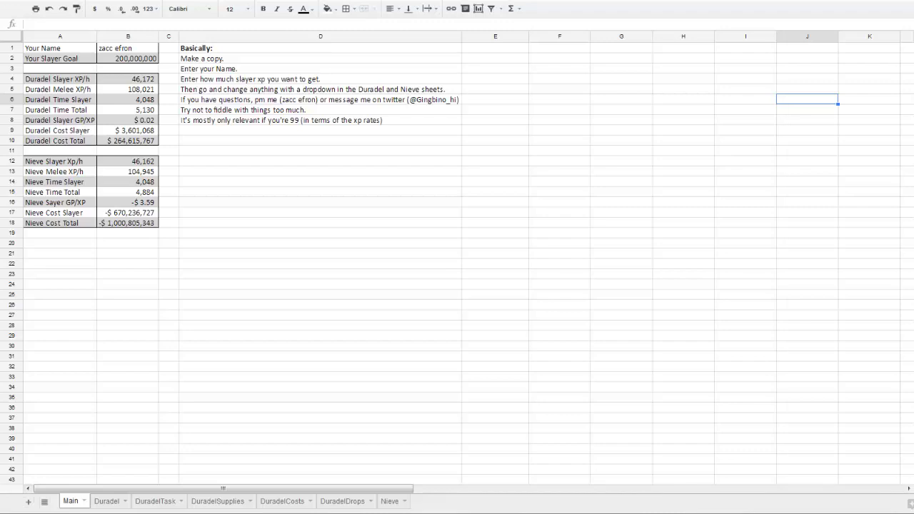
# Review the first setup instructions on the Main sheet and the file options for making a copy
pyautogui.click(589, 143)
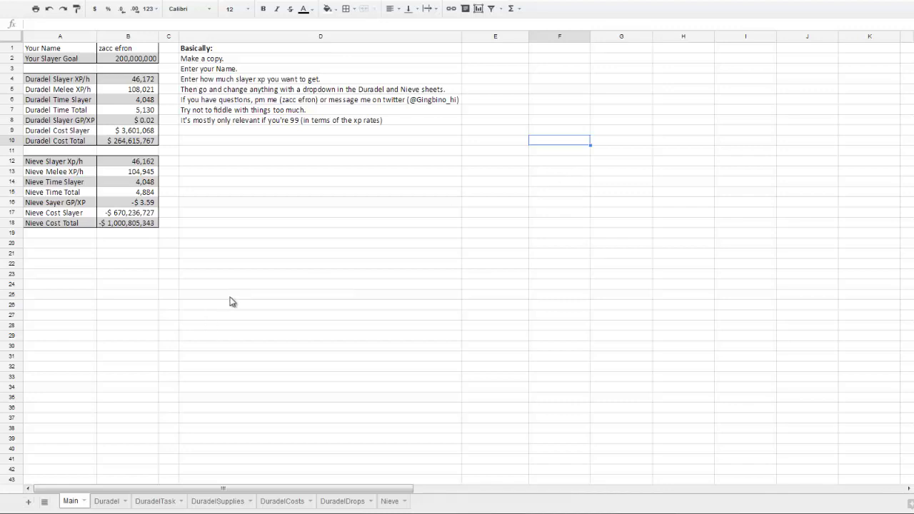
pyautogui.click(240, 62)
pyautogui.click(41, 3)
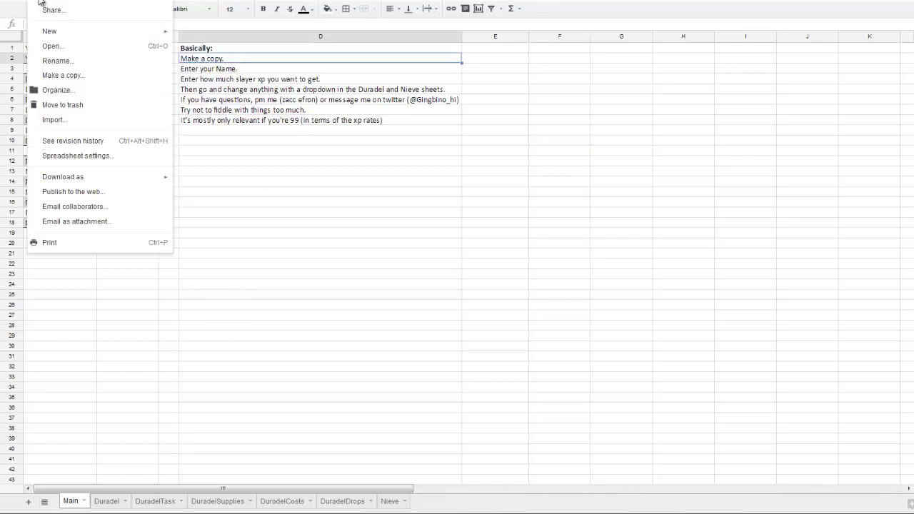
pyautogui.click(282, 173)
pyautogui.click(218, 71)
# Replace the entry in the Your Name cell with another player's name
pyautogui.click(135, 49)
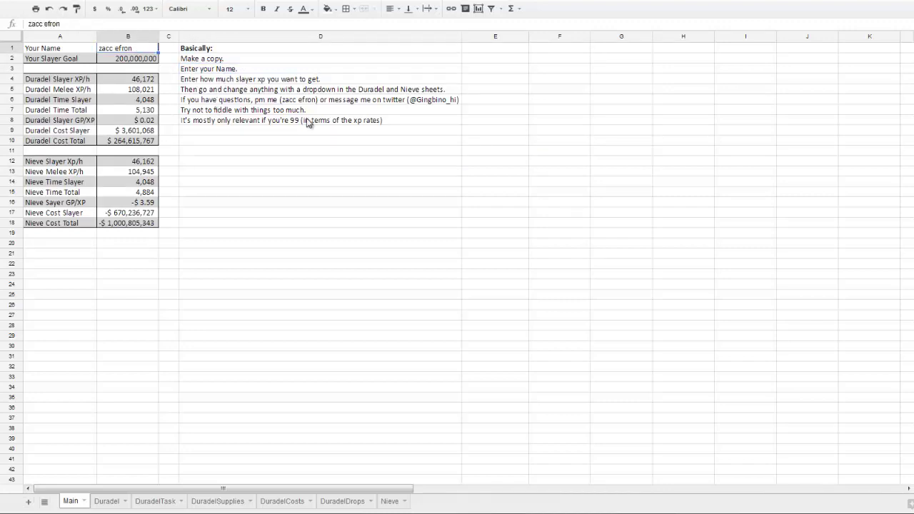
pyautogui.write('Razor Beasst')
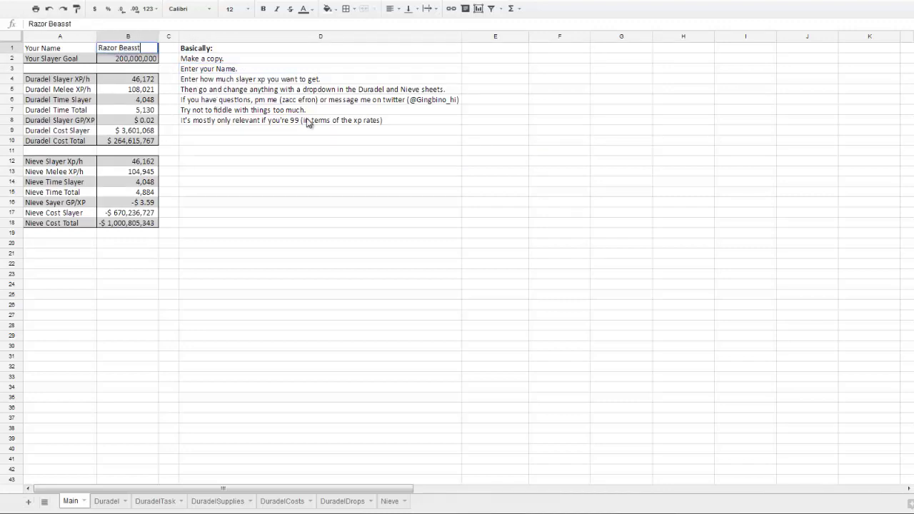
pyautogui.press('BackSpace')
pyautogui.press('BackSpace')
pyautogui.write('t')
pyautogui.press('Return')
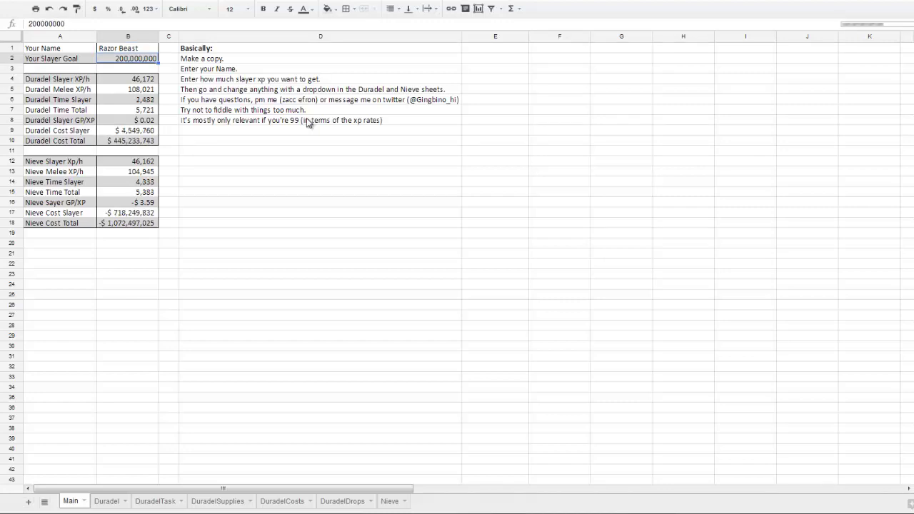
# Undo the name change in the Your Name cell
pyautogui.write('z')
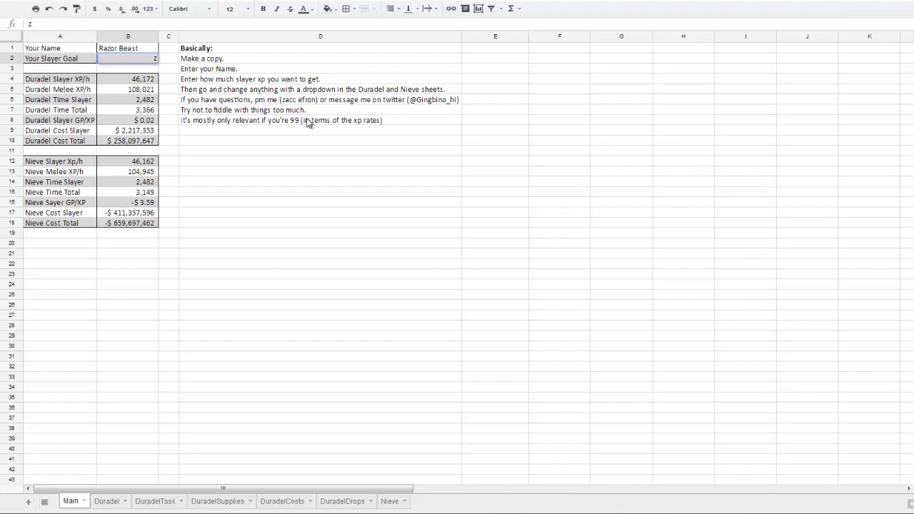
pyautogui.hotkey('ctrl', 'z')
pyautogui.hotkey('ctrl', 'z')
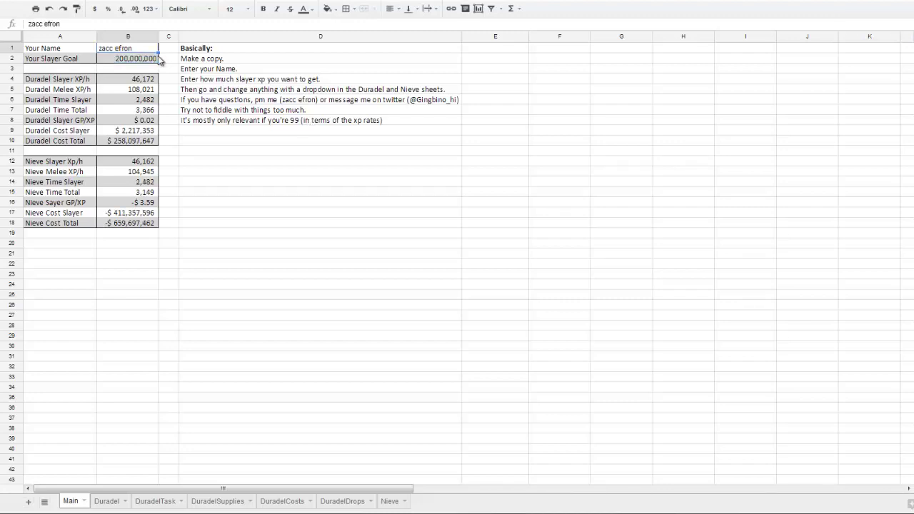
# Try a Slayer goal of 8,000,000 in Your Slayer Goal and set it back to 200,000,000
pyautogui.press('Down')
pyautogui.write('8,00')
pyautogui.write('0,000')
pyautogui.press('Return')
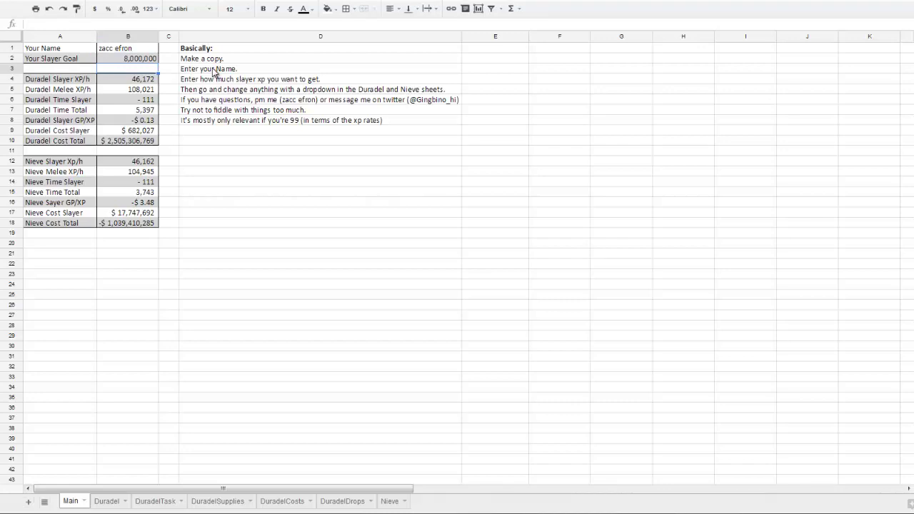
pyautogui.press('Up')
pyautogui.write('200000000')
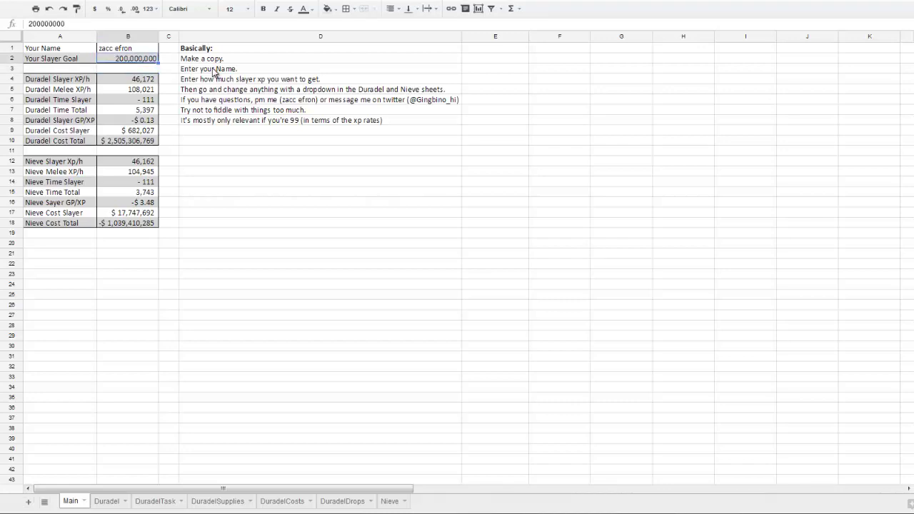
# Read the remaining usage instructions in column D of the Main sheet, from the XP goal to the level 99 note
pyautogui.click(263, 80)
pyautogui.click(258, 90)
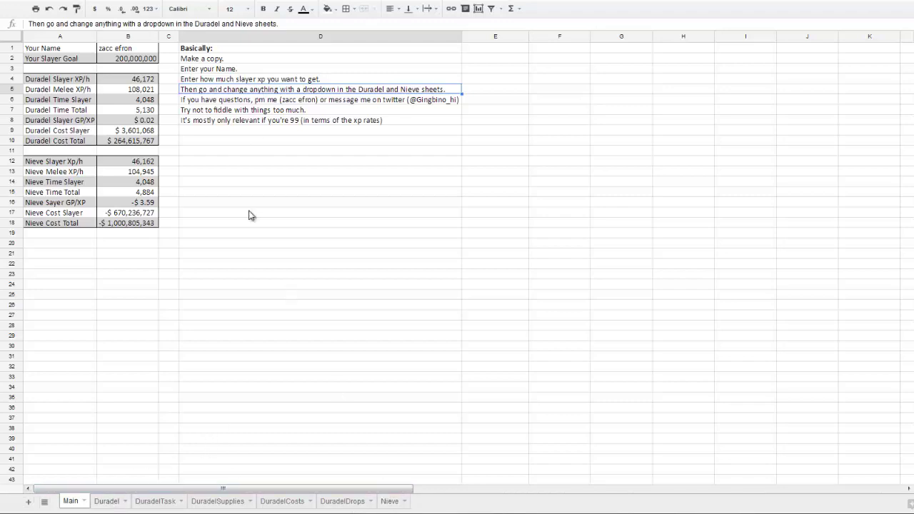
pyautogui.click(250, 101)
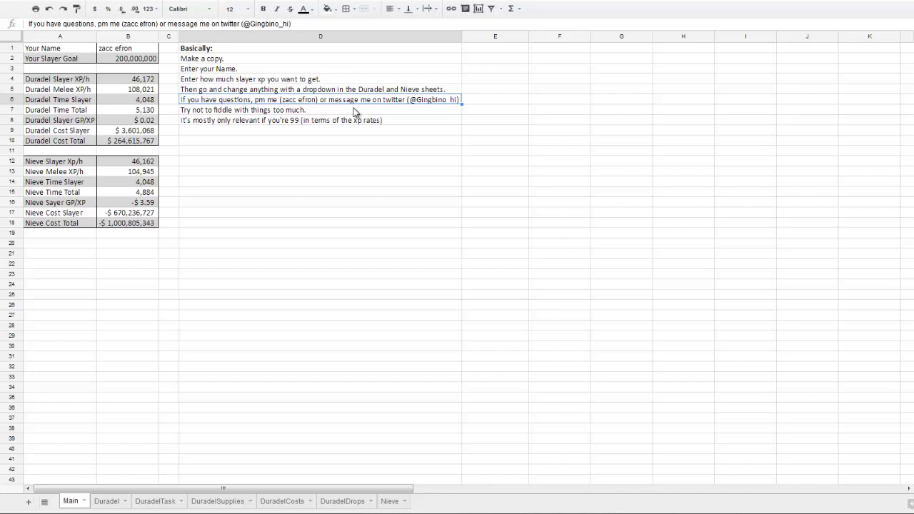
pyautogui.click(289, 112)
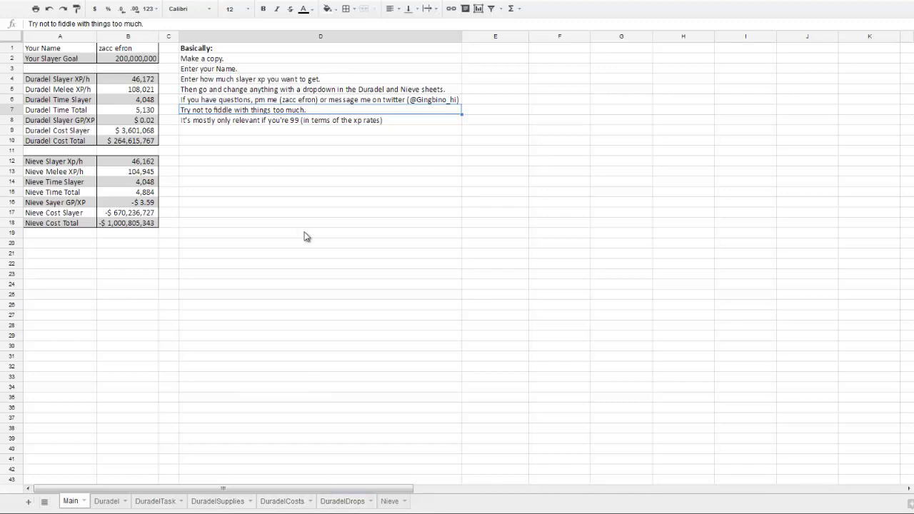
pyautogui.click(277, 121)
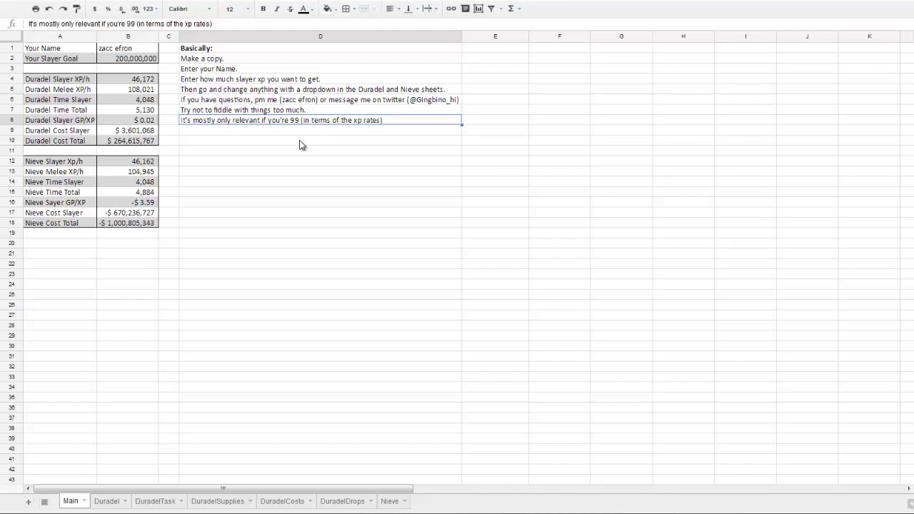
# Examine the XP per hour and time figures for Duradel and Nieve on the Main sheet
pyautogui.click(134, 83)
pyautogui.press('Down')
pyautogui.click(139, 175)
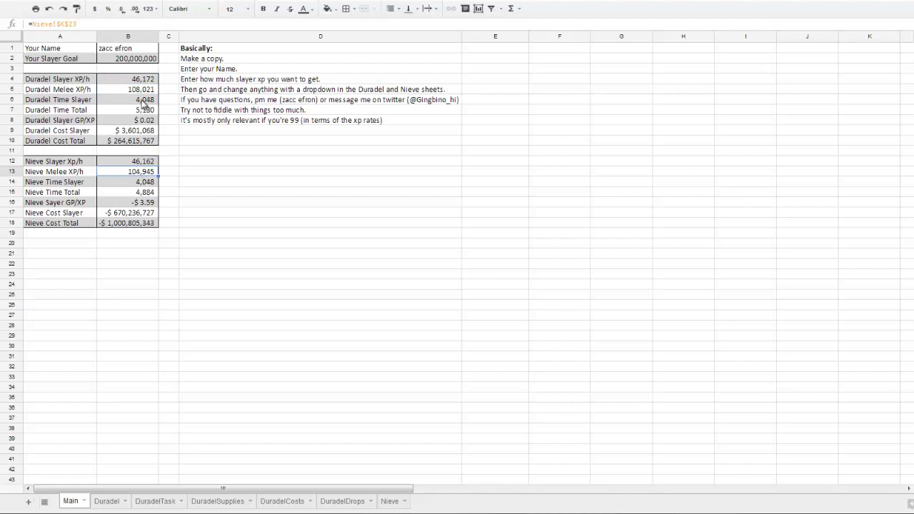
pyautogui.click(145, 103)
pyautogui.click(135, 62)
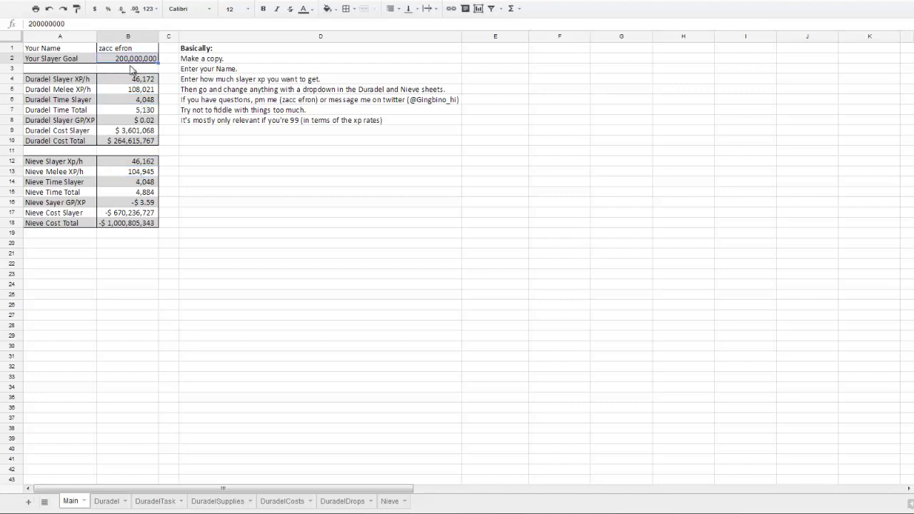
pyautogui.click(120, 113)
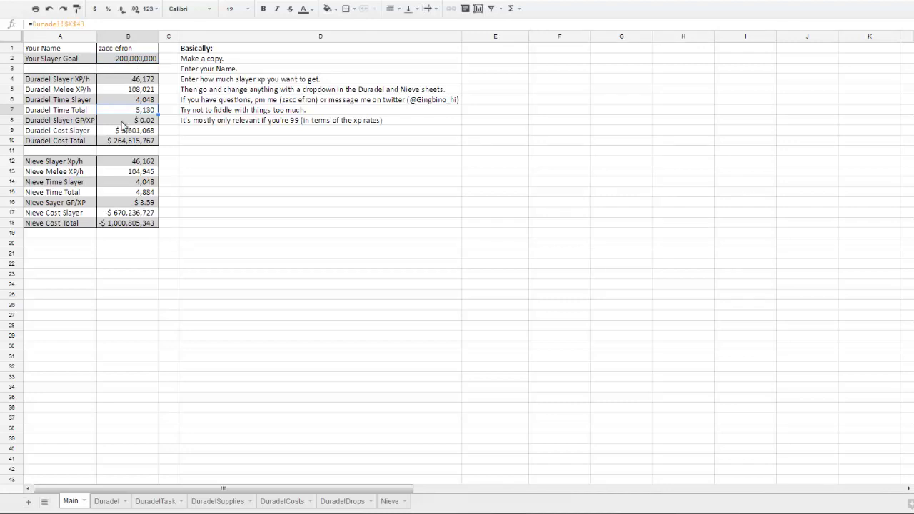
# Compare the Slayer cost and total cost figures of Duradel and Nieve, including Duradel's Slayer GP/XP
pyautogui.click(123, 121)
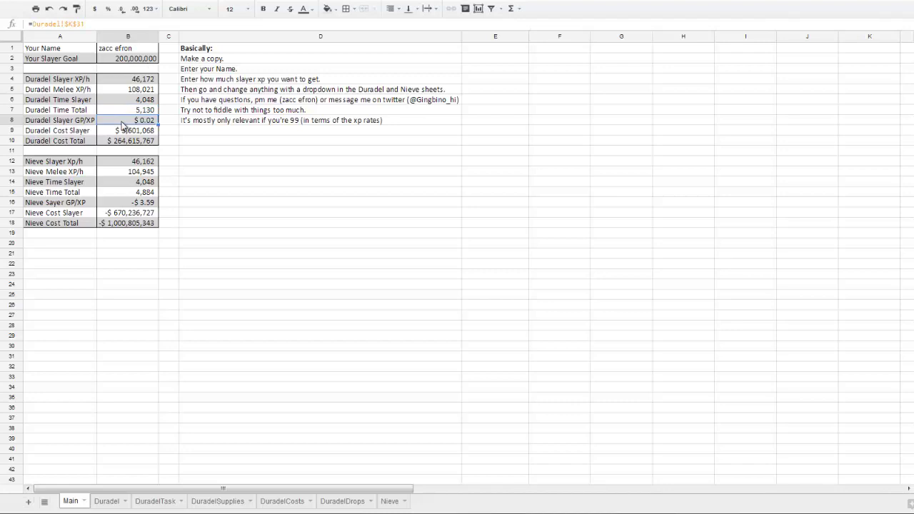
pyautogui.click(119, 132)
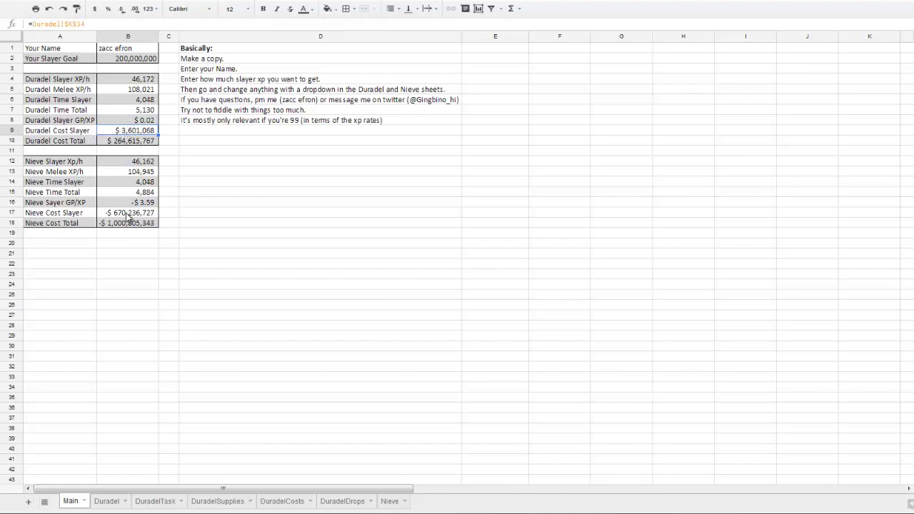
pyautogui.click(129, 214)
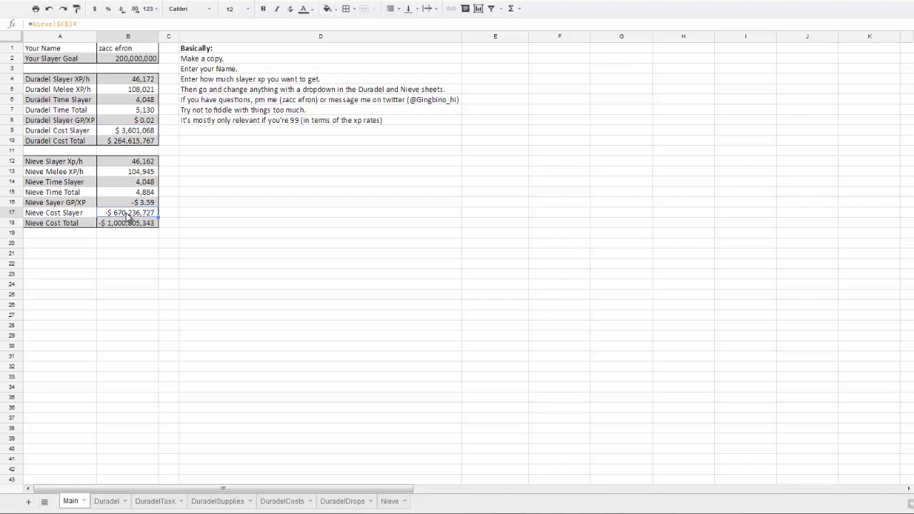
pyautogui.click(129, 141)
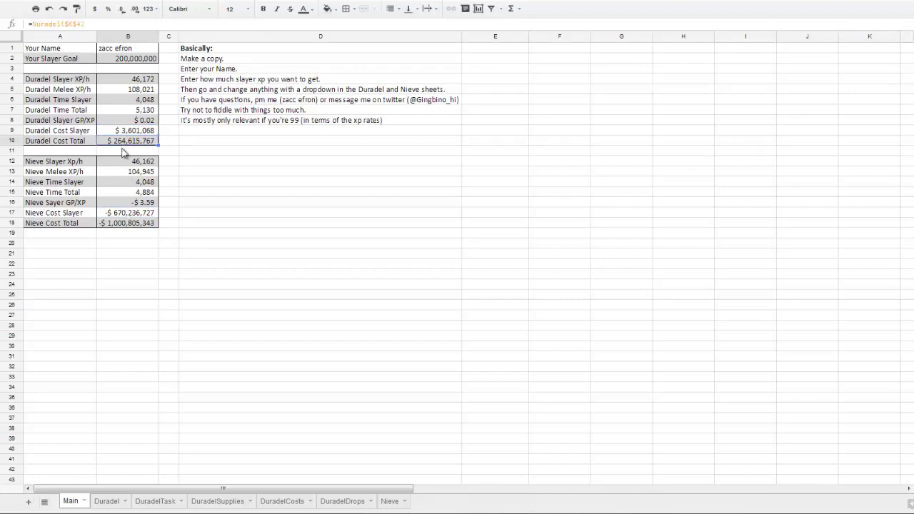
pyautogui.click(132, 226)
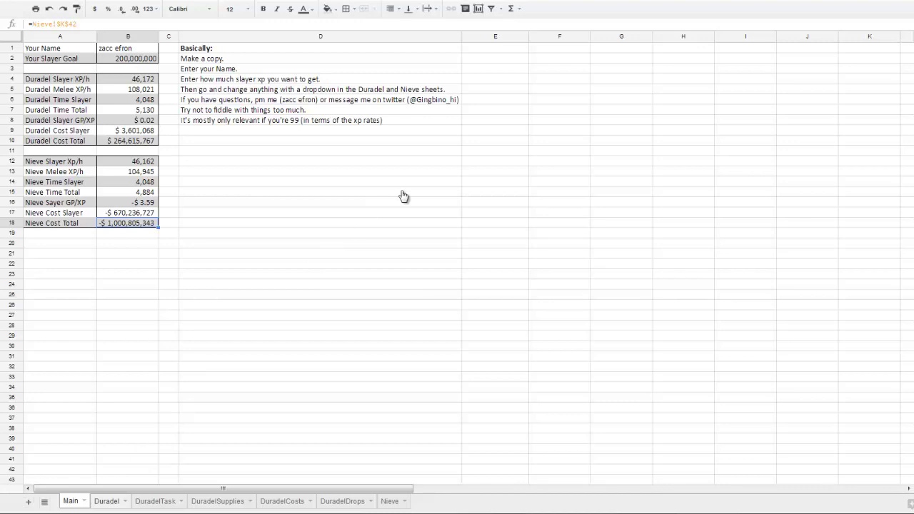
# Open the Duradel sheet and look over its monster, supplies and drop tables
pyautogui.hotkey('ctrl', 'shift', 'pagedown')
pyautogui.scroll(-1, 401, 194)
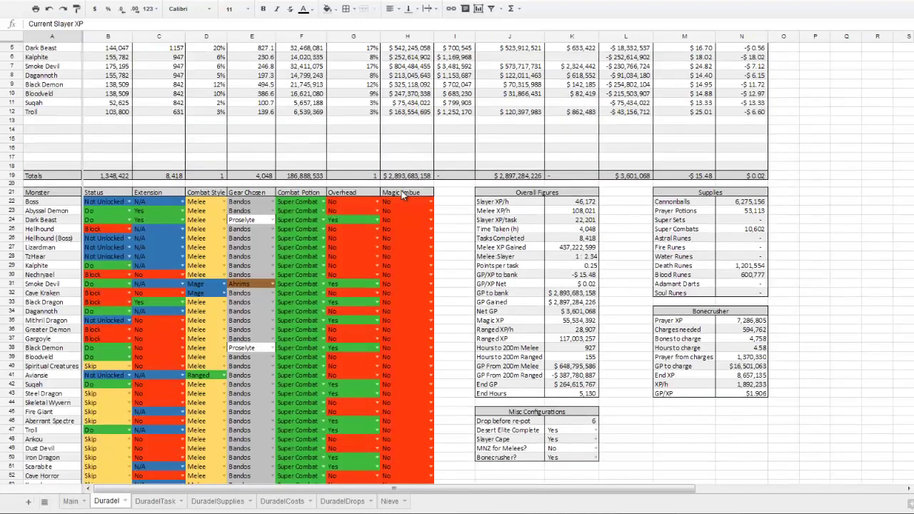
pyautogui.scroll(1, 402, 191)
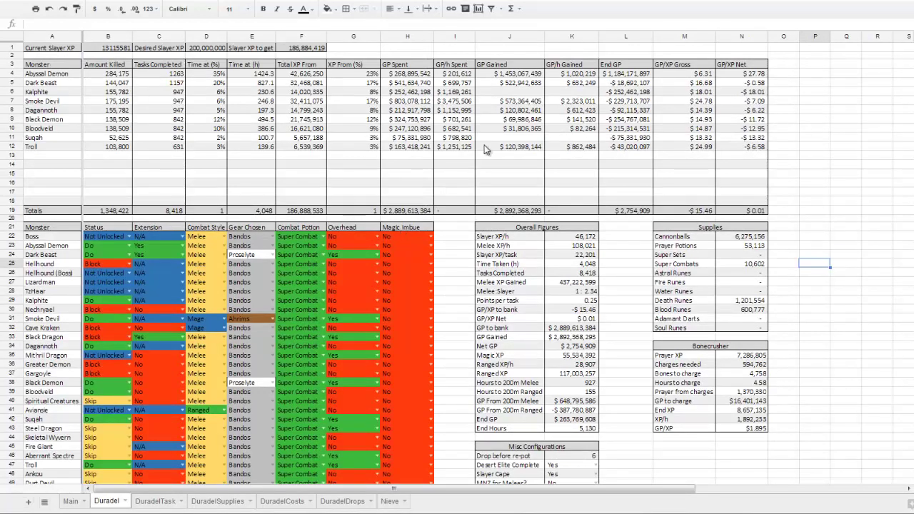
pyautogui.click(609, 243)
pyautogui.scroll(-3, 609, 243)
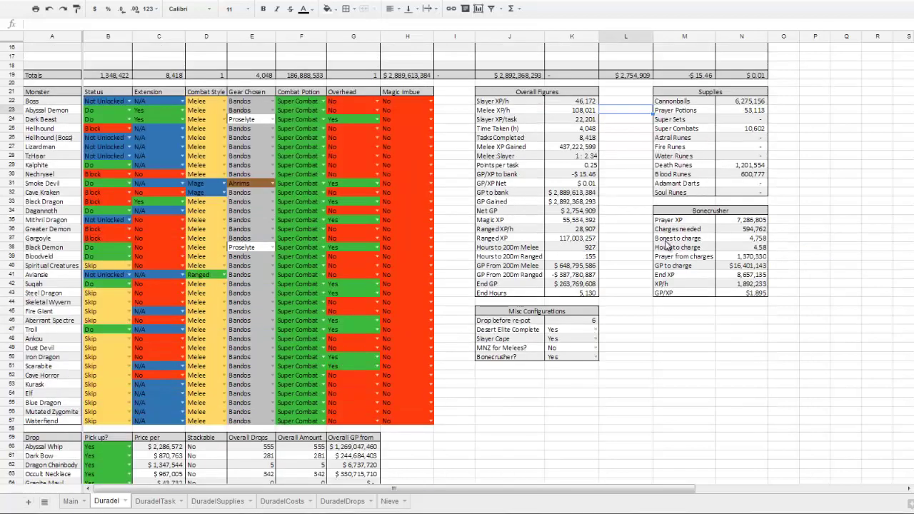
pyautogui.scroll(-8, 607, 196)
pyautogui.scroll(12, 606, 196)
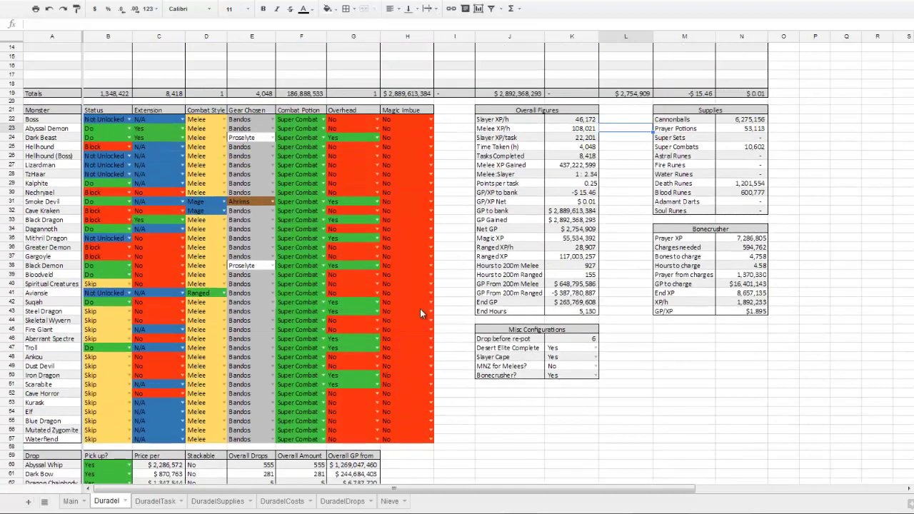
pyautogui.scroll(4, 450, 194)
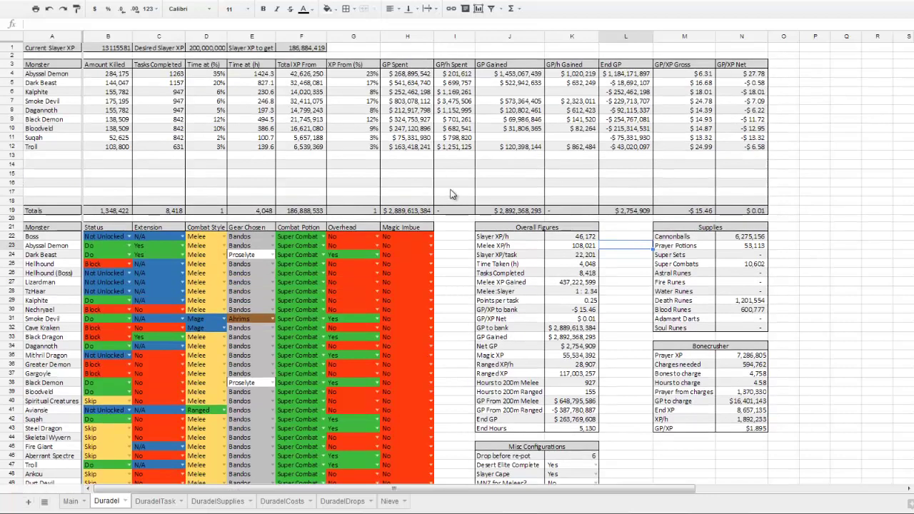
# Examine the per-monster results table and the Abyssal Demon's status, gear and combat style settings
pyautogui.click(459, 281)
pyautogui.moveTo(56, 75); pyautogui.dragTo(806, 200)
pyautogui.click(810, 193)
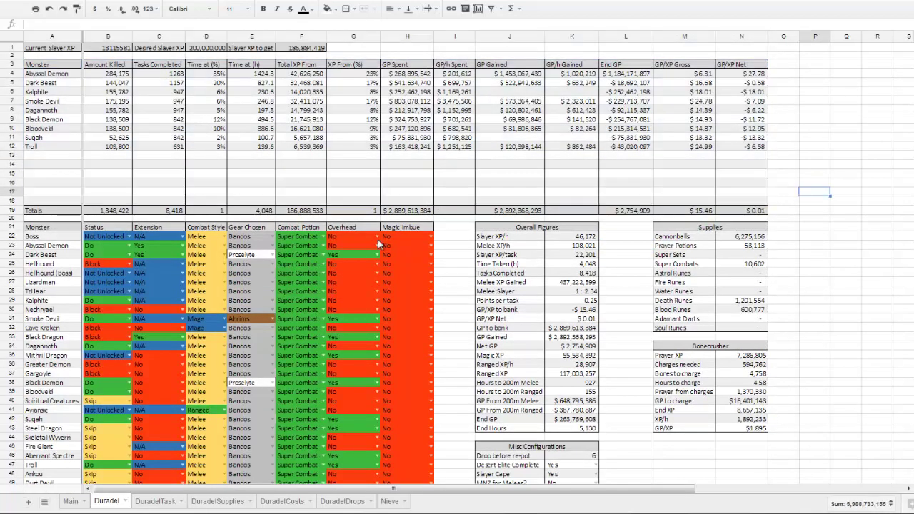
pyautogui.click(115, 246)
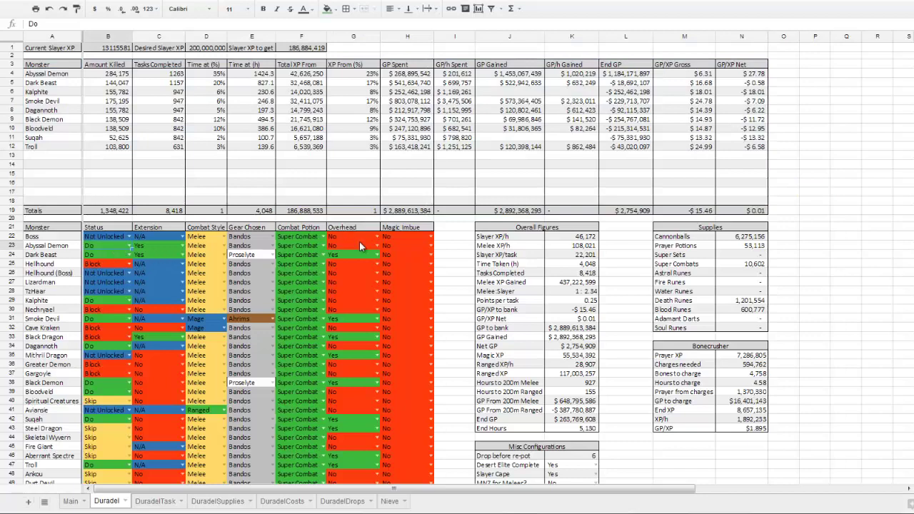
pyautogui.click(260, 249)
pyautogui.click(201, 250)
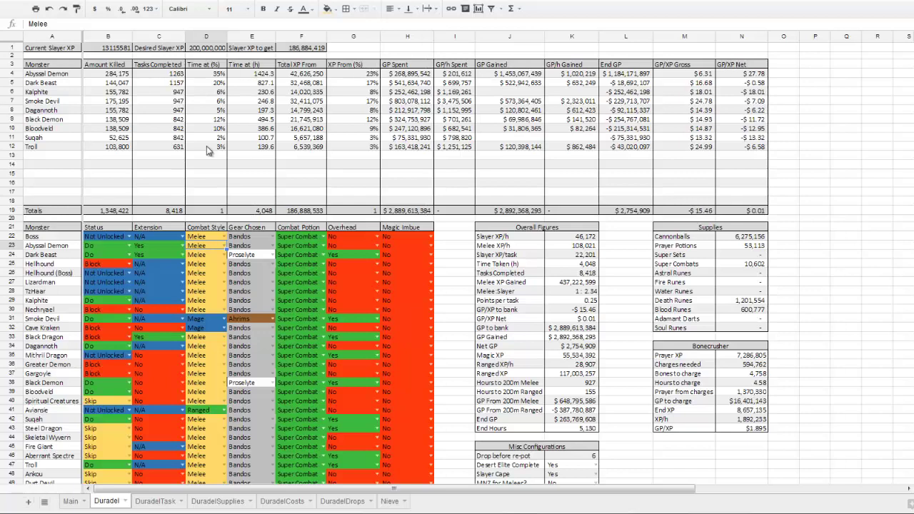
# Examine the Overall Figures table on the Duradel sheet, including tasks completed, the Melee:Slayer ratio and points per task
pyautogui.scroll(-3, 138, 194)
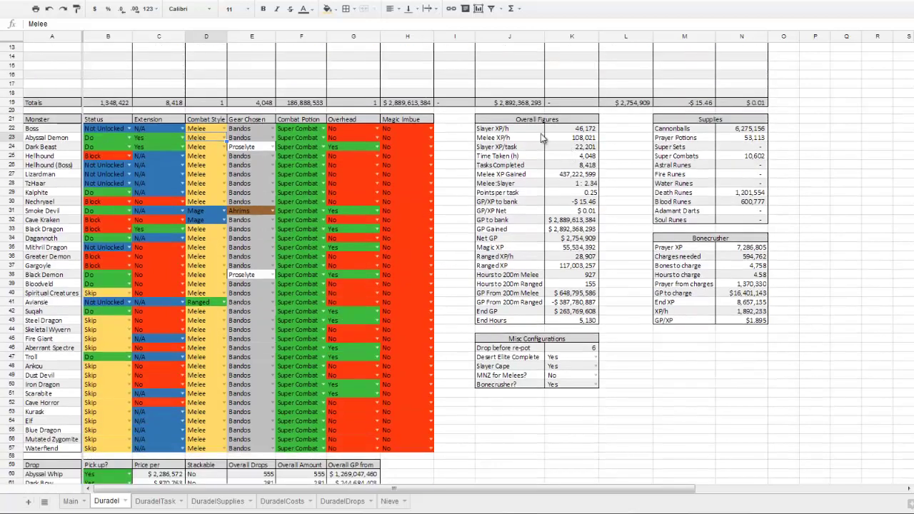
pyautogui.click(511, 120)
pyautogui.moveTo(569, 213); pyautogui.dragTo(579, 320)
pyautogui.click(617, 157)
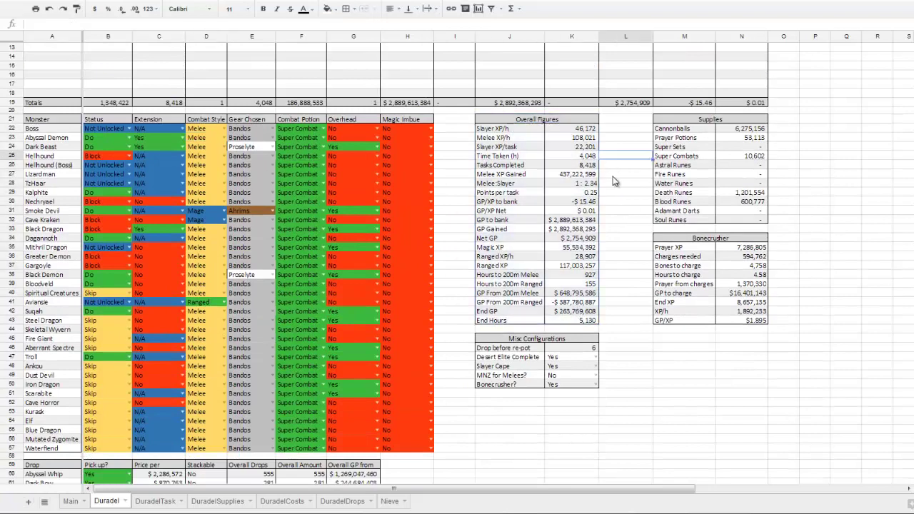
pyautogui.click(565, 164)
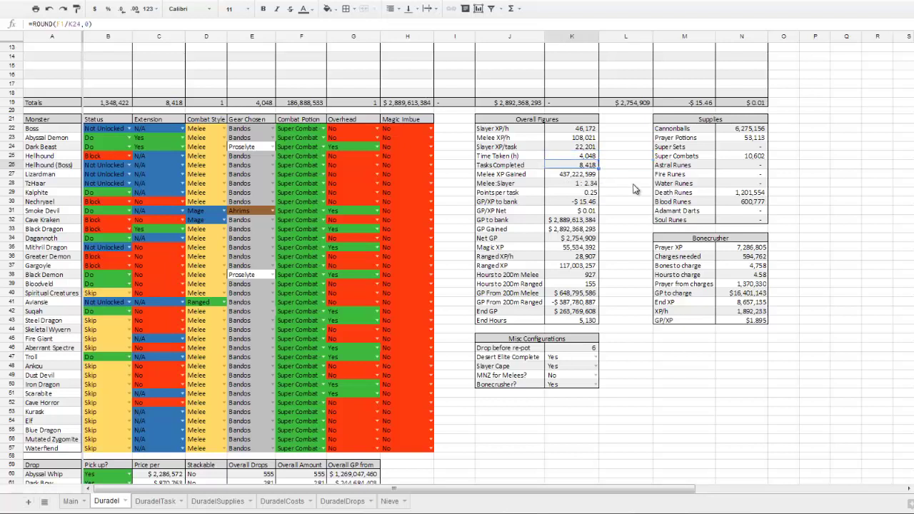
pyautogui.click(585, 184)
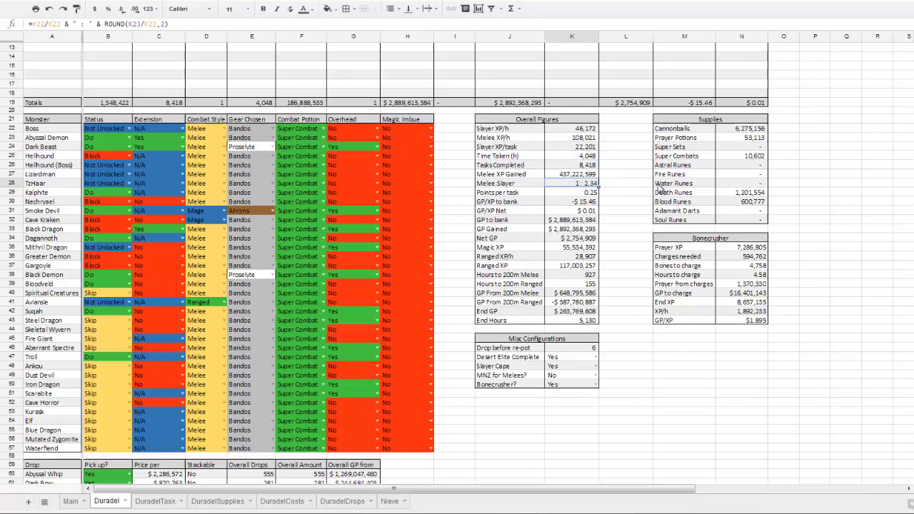
pyautogui.click(582, 193)
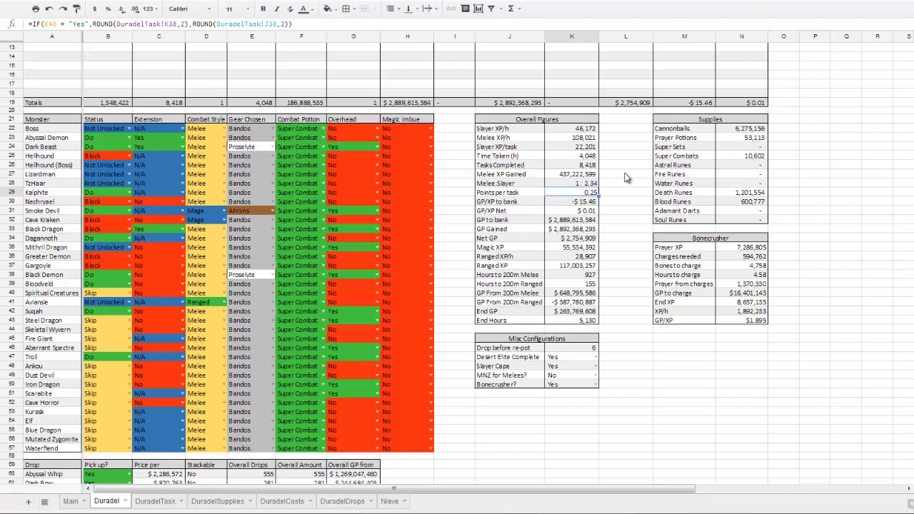
pyautogui.click(582, 162)
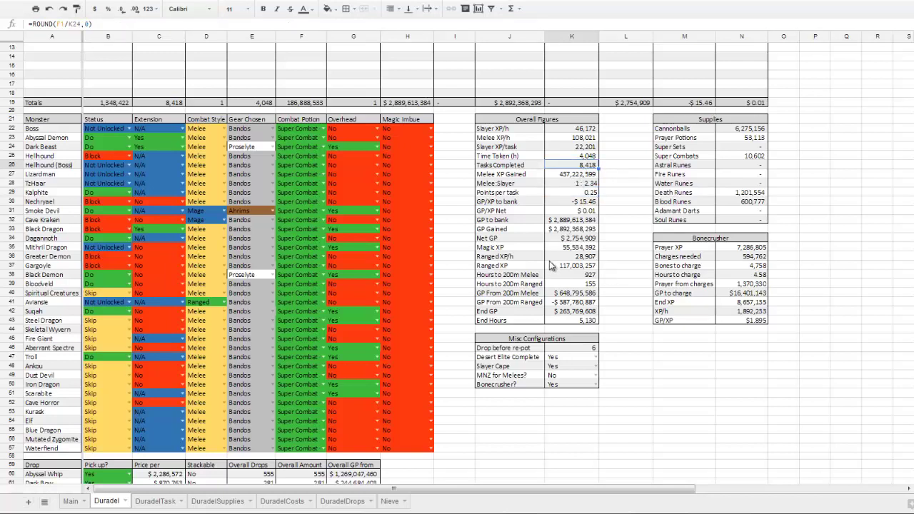
# Examine the Ranged XP and End Hours figures, the Supplies table, the Slayer XP to get and the Bonecrusher table
pyautogui.click(580, 266)
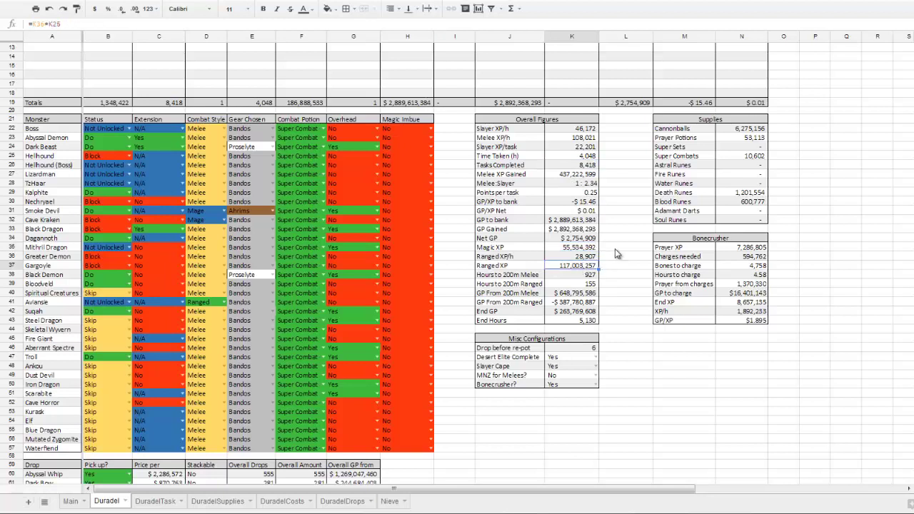
pyautogui.click(588, 319)
pyautogui.moveTo(689, 133); pyautogui.dragTo(732, 219)
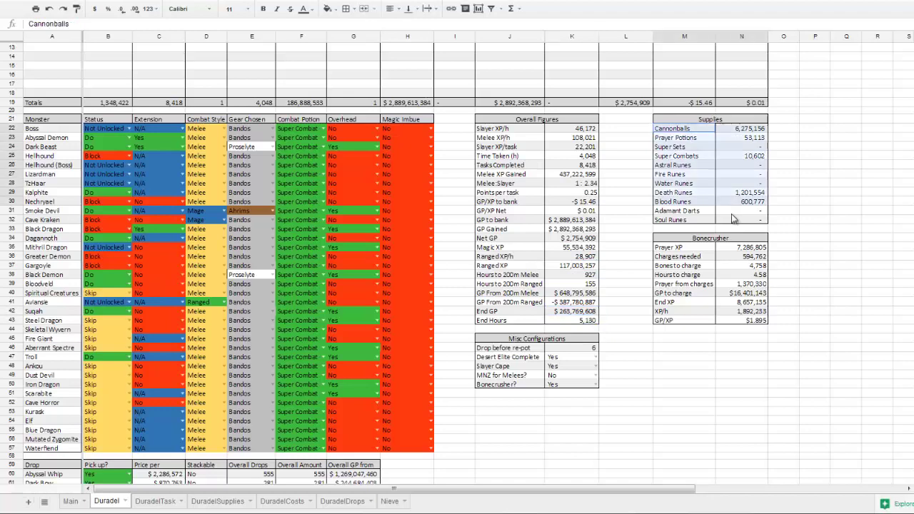
pyautogui.click(811, 176)
pyautogui.scroll(4, 811, 177)
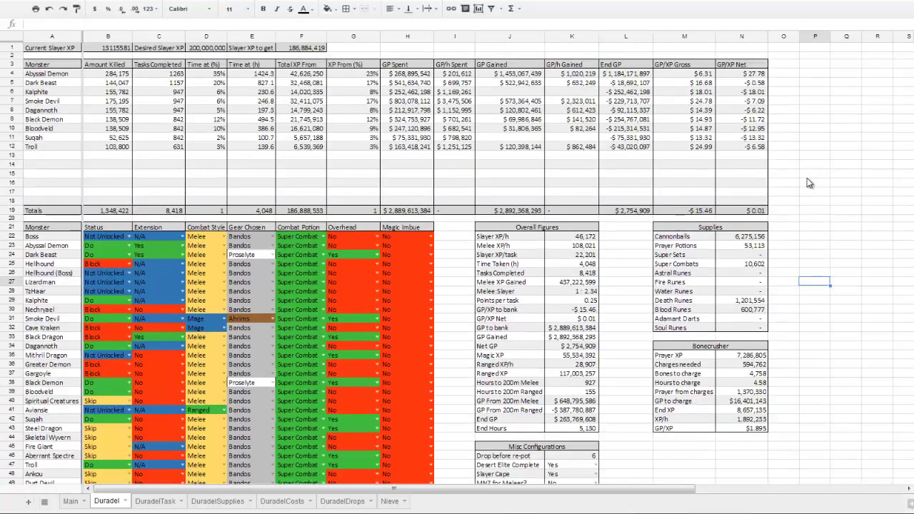
pyautogui.click(292, 48)
pyautogui.moveTo(691, 357); pyautogui.dragTo(743, 436)
pyautogui.click(846, 309)
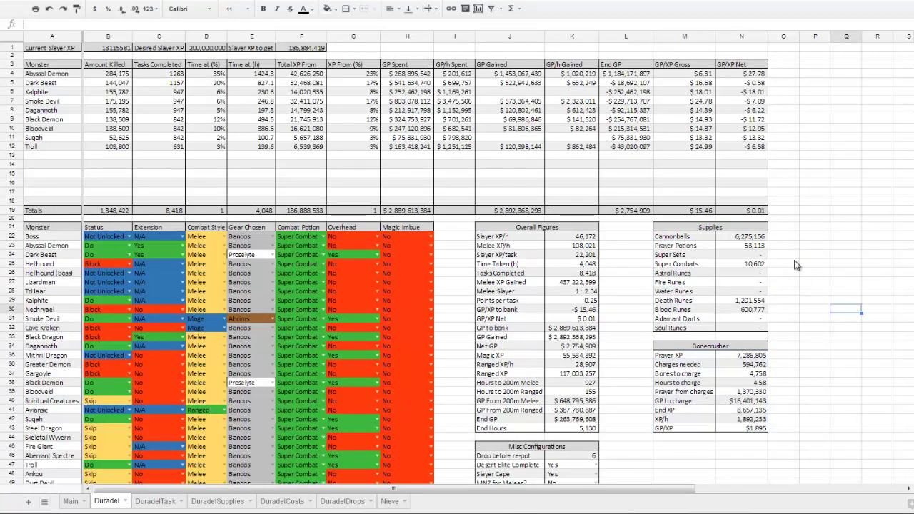
# Look over the Misc Configurations table and its Drop before re-pot setting
pyautogui.scroll(-6, 794, 260)
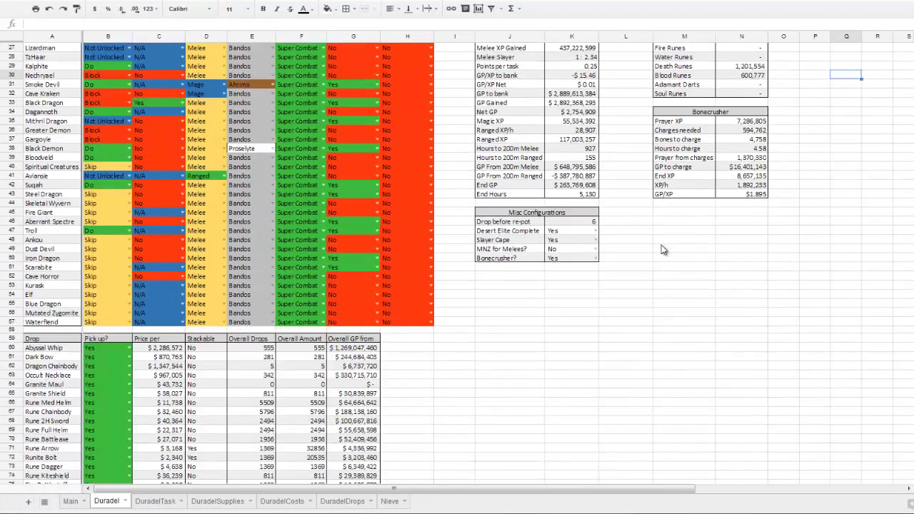
pyautogui.scroll(1, 654, 240)
pyautogui.scroll(2, 654, 240)
pyautogui.moveTo(527, 331); pyautogui.dragTo(574, 360)
pyautogui.click(589, 330)
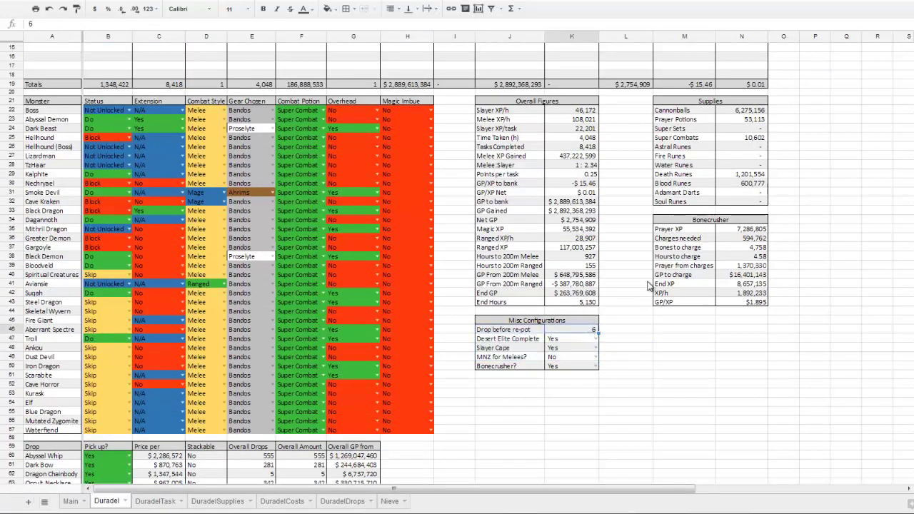
# Try a Drop before re-pot value of 8 in Misc Configurations, and undo the change
pyautogui.click(532, 331)
pyautogui.click(568, 331)
pyautogui.click(533, 331)
pyautogui.click(572, 330)
pyautogui.write('8')
pyautogui.press('Return')
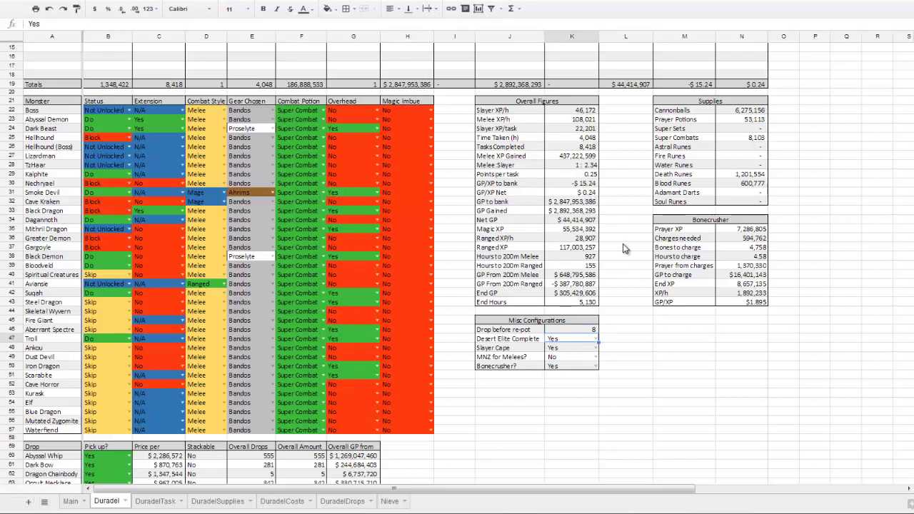
pyautogui.hotkey('ctrl', 'z')
pyautogui.scroll(-1, 621, 354)
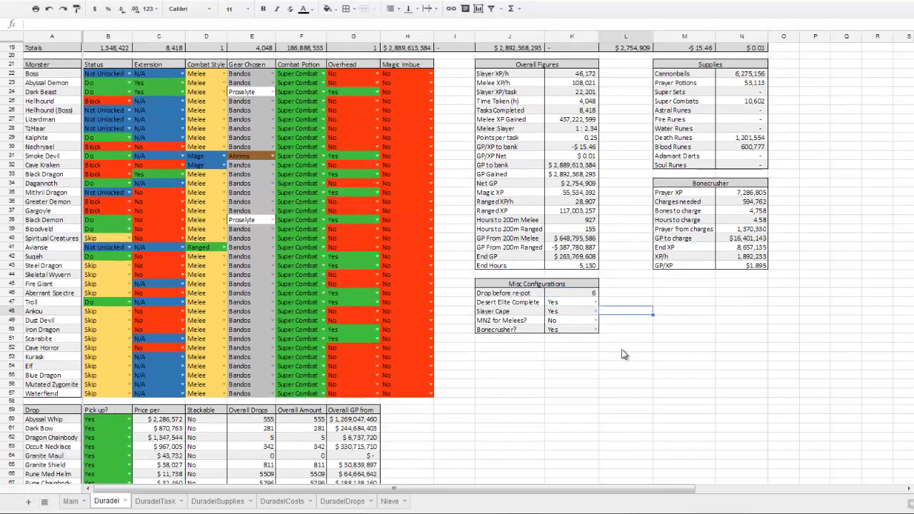
# Check the Desert Elite Complete options and the Combat Potion settings of the Kalphite and Nechryael rows
pyautogui.click(596, 301)
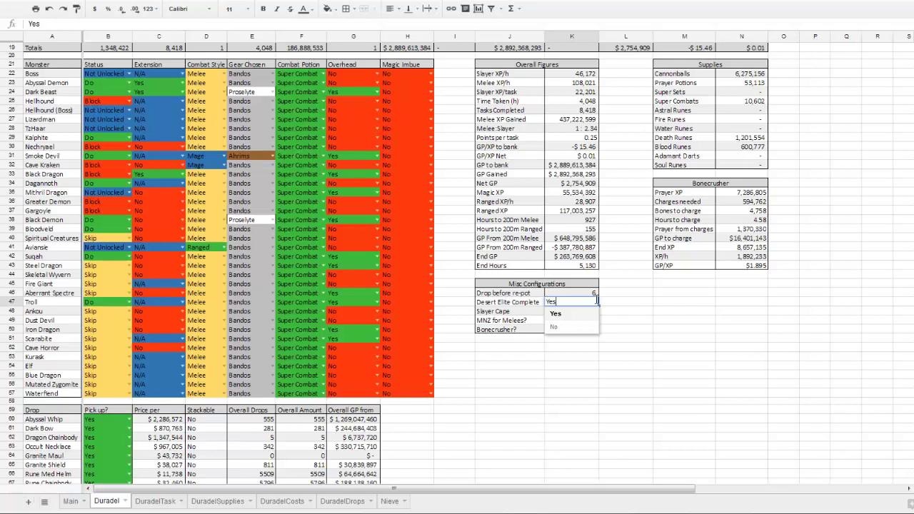
pyautogui.click(294, 140)
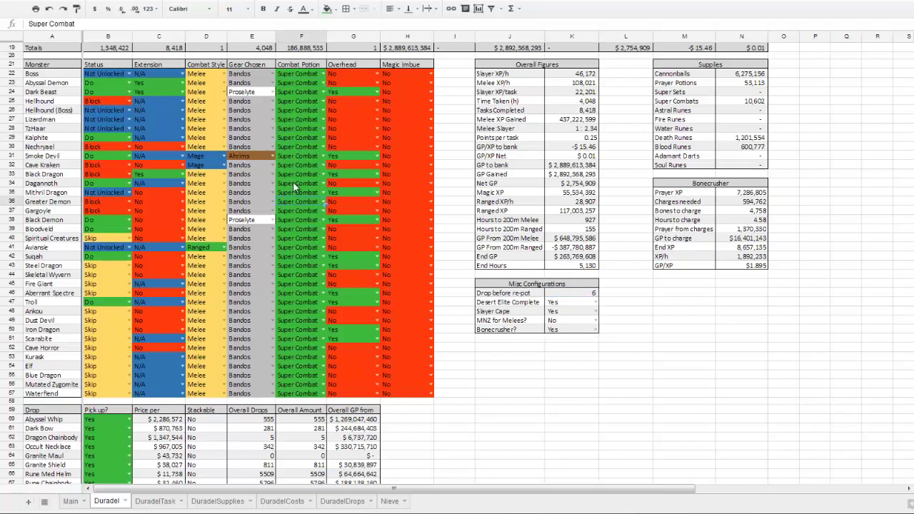
pyautogui.click(293, 149)
# Try Slayer Cape as No to compare the points per task, and restore it to Yes
pyautogui.click(596, 312)
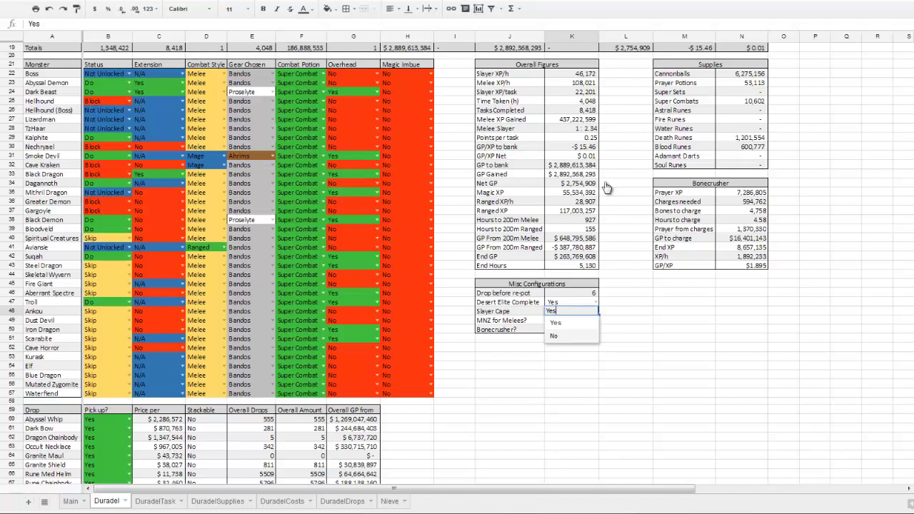
pyautogui.click(581, 139)
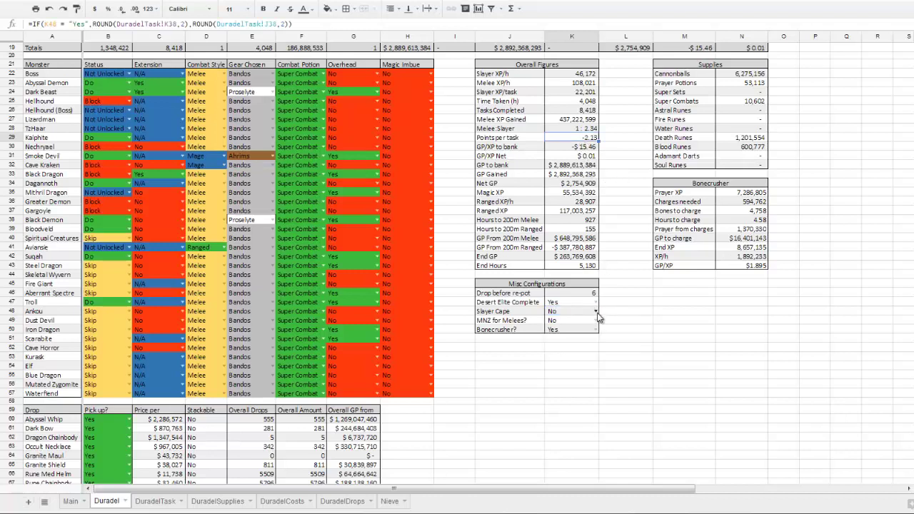
pyautogui.click(597, 314)
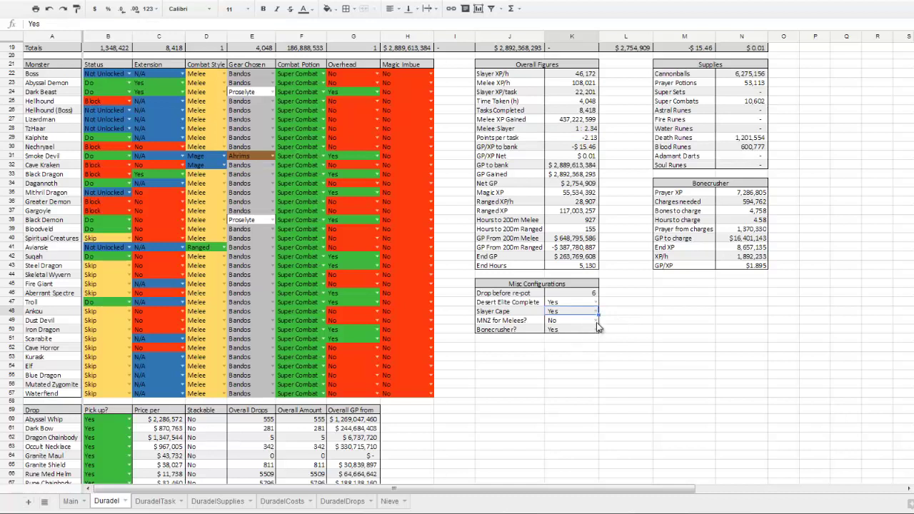
# Set MNZ for Melees? to Yes in Misc Configurations
pyautogui.click(595, 336)
pyautogui.click(597, 321)
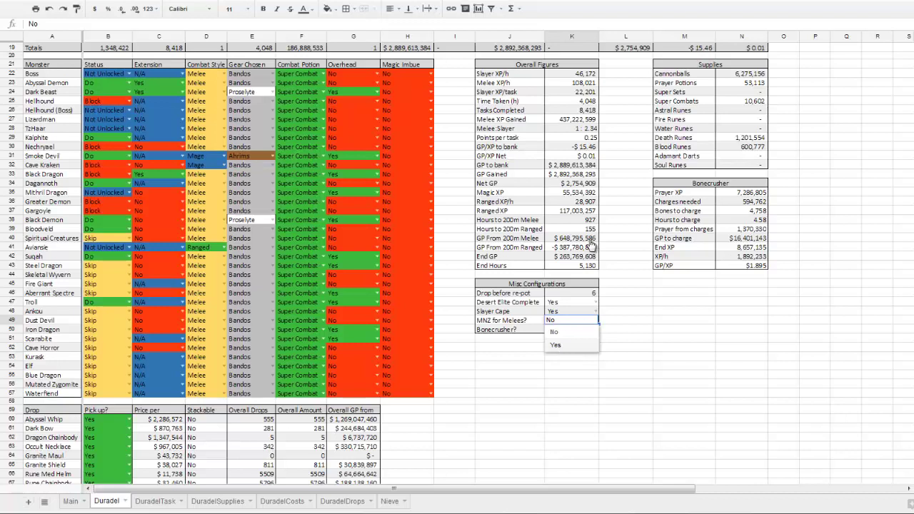
pyautogui.click(556, 346)
# Inspect the formulas behind Hours to 200m Melee, GP From 200m Ranged and GP From 200m Melee without editing them
pyautogui.click(574, 219)
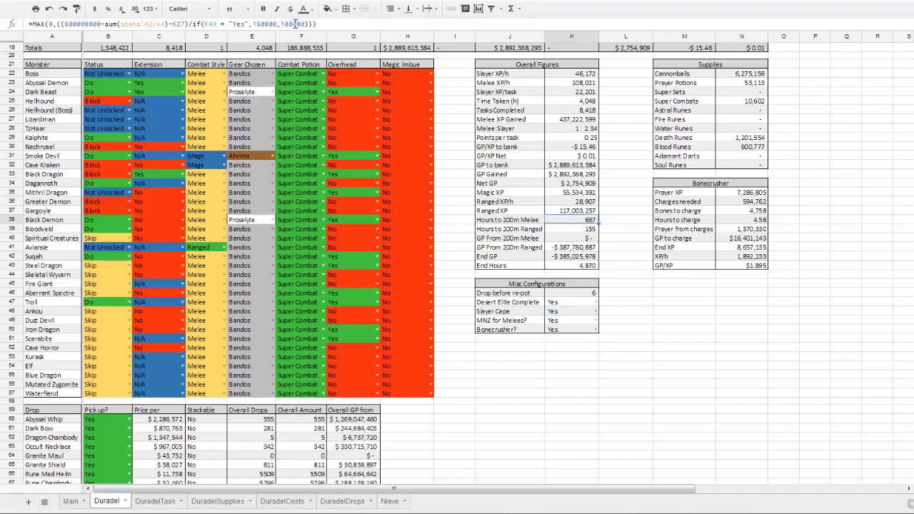
pyautogui.click(581, 247)
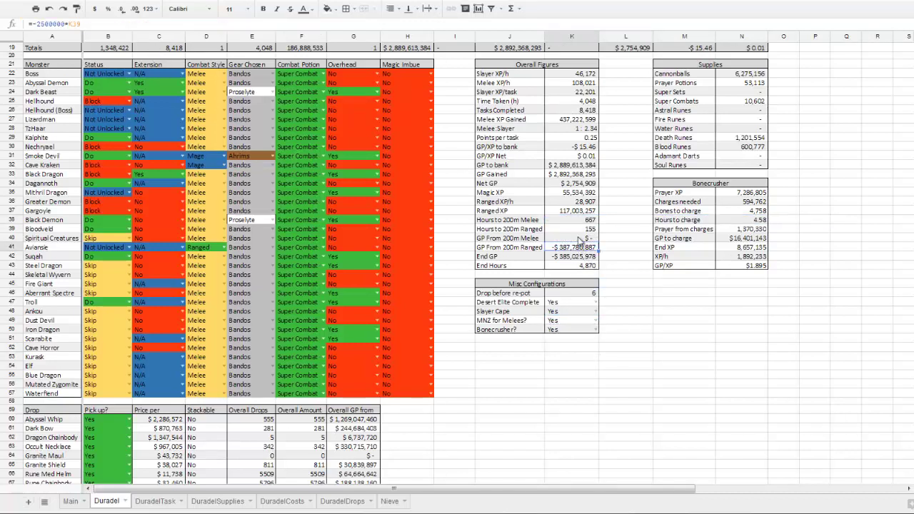
pyautogui.click(580, 238)
pyautogui.click(110, 24)
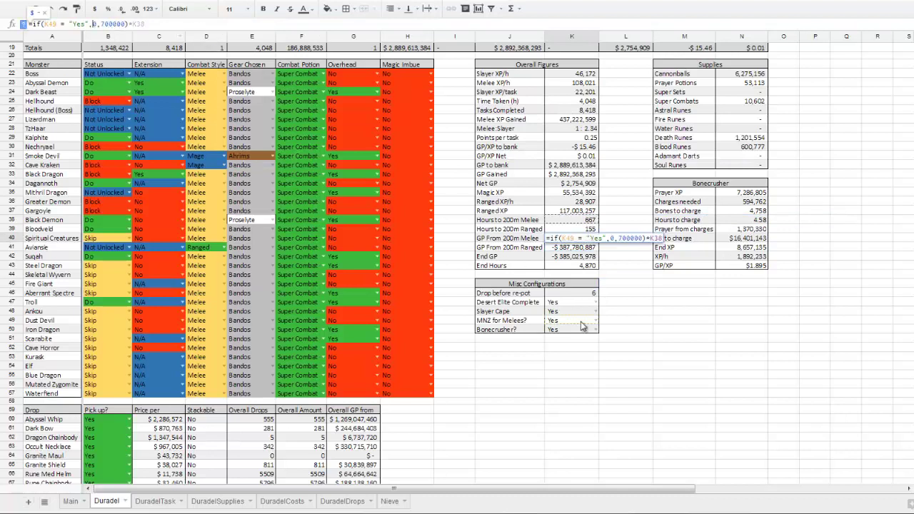
pyautogui.click(623, 337)
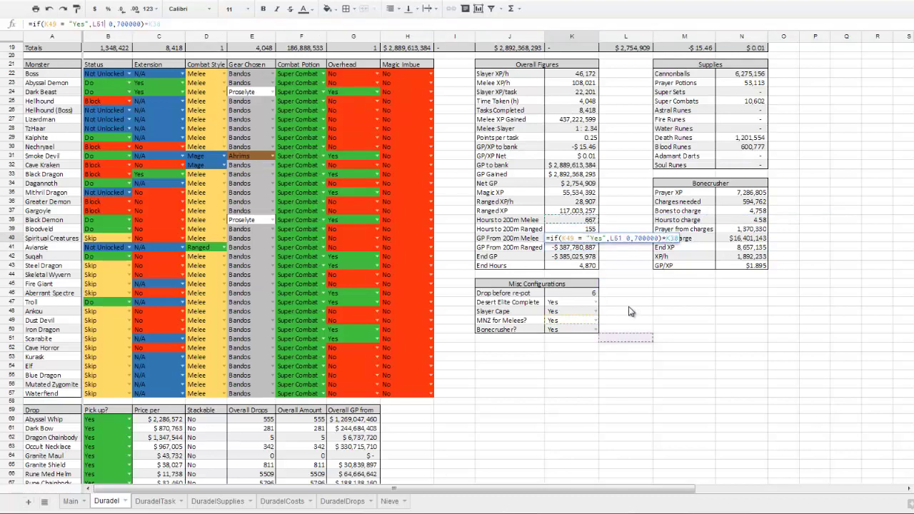
pyautogui.press('Escape')
# Try Bonecrusher? as No to compare the Bonecrusher figures, and restore it to Yes
pyautogui.click(569, 329)
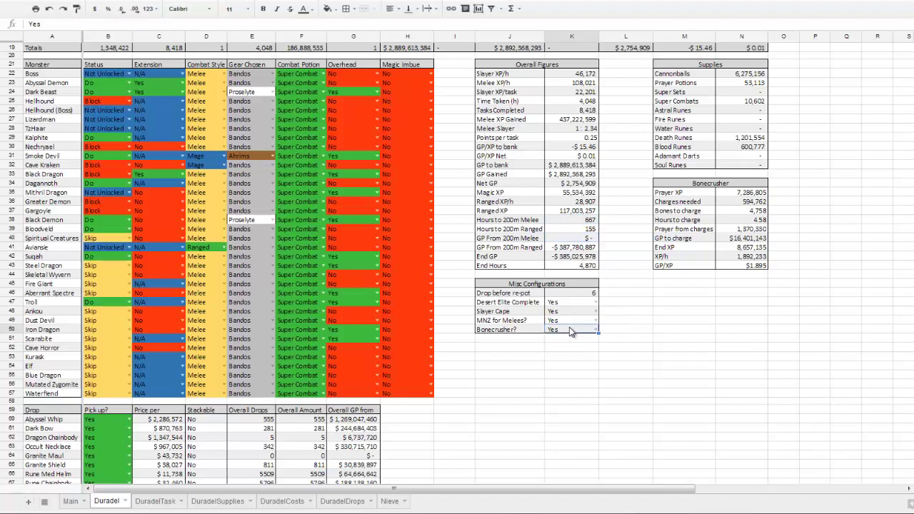
pyautogui.click(596, 328)
pyautogui.click(575, 347)
pyautogui.click(596, 333)
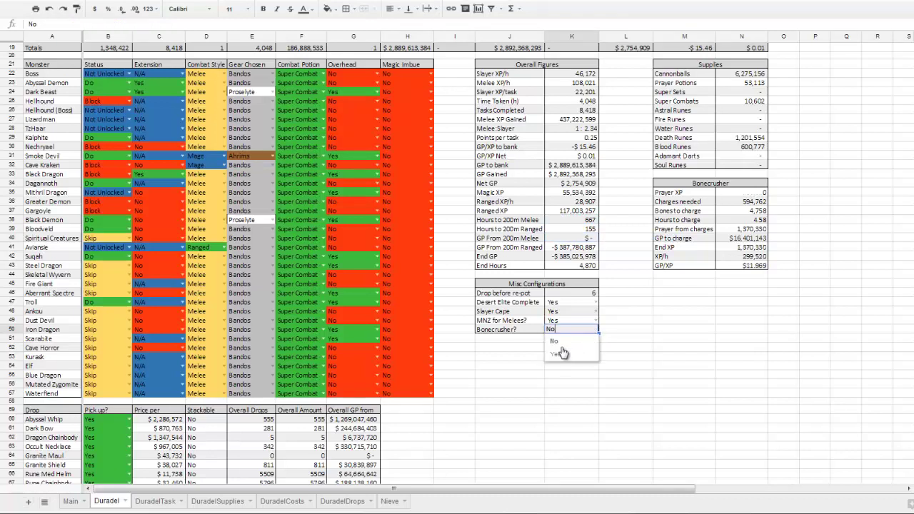
pyautogui.click(633, 348)
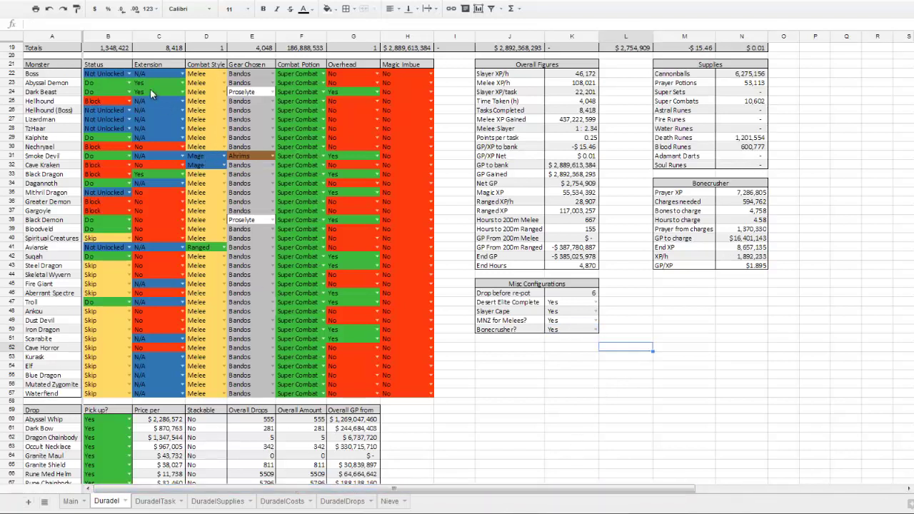
# Check the Status options available for the Abyssal Demon and the Boss row's status in the monster table
pyautogui.click(47, 75)
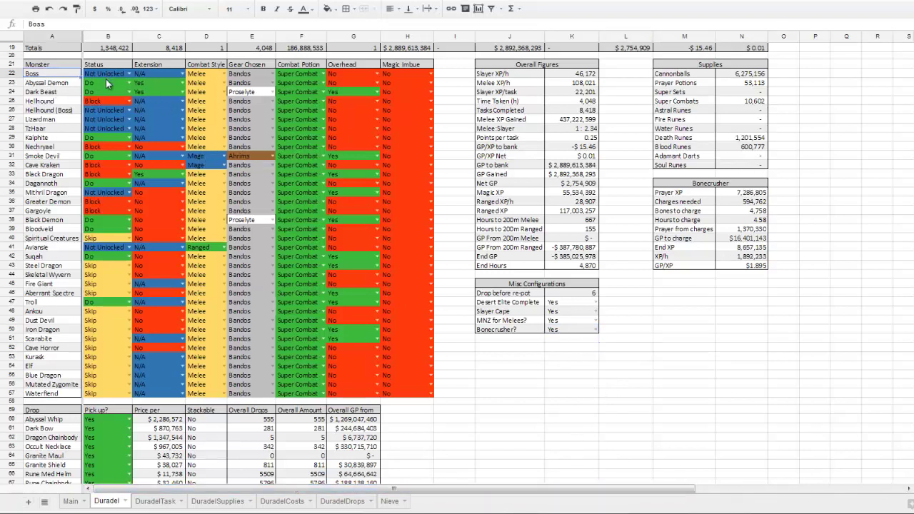
pyautogui.click(129, 84)
pyautogui.click(128, 84)
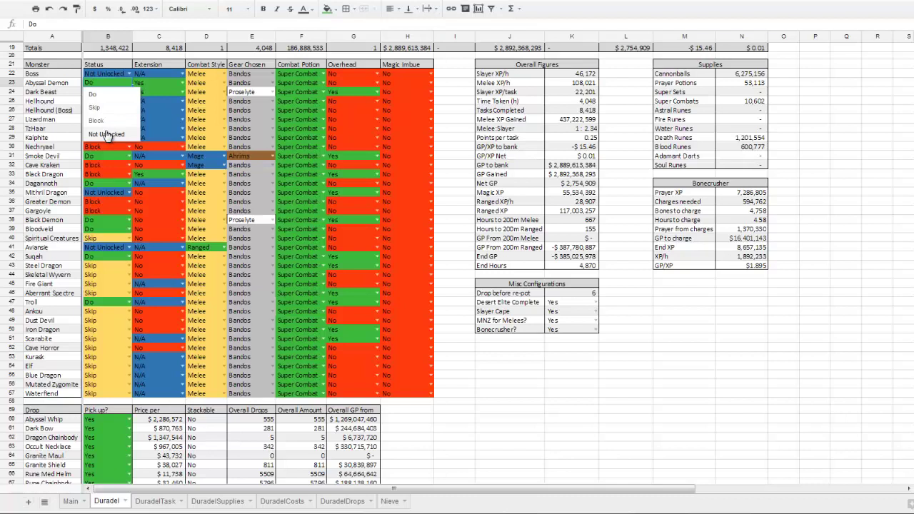
pyautogui.click(108, 78)
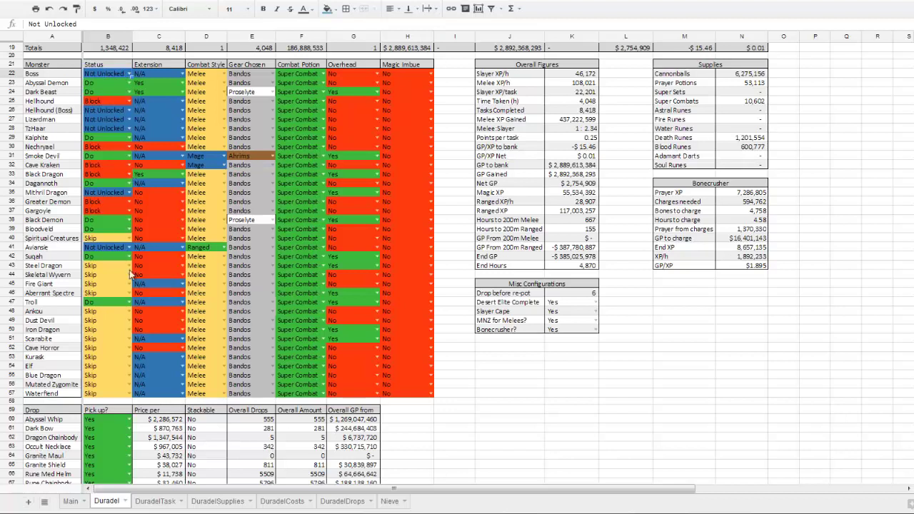
# Try the Scarabite status as Not Unlocked to compare the points per task, and undo the change
pyautogui.click(129, 339)
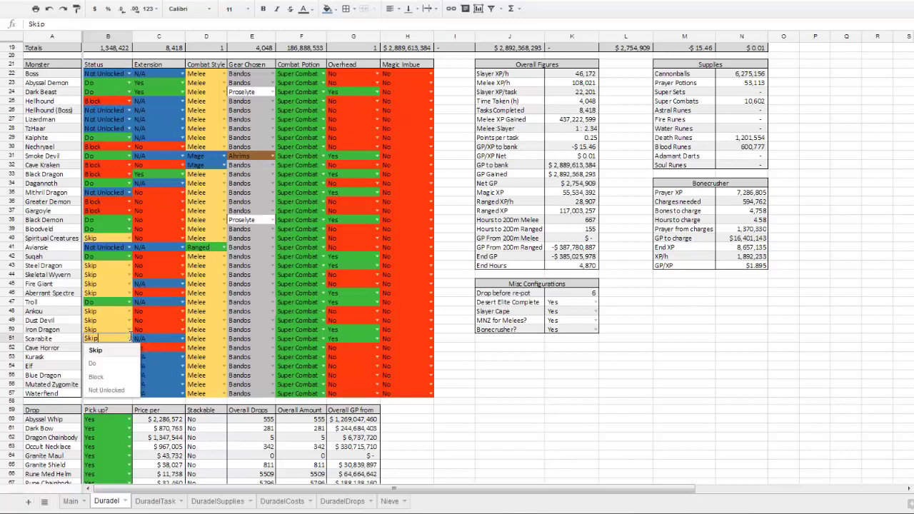
pyautogui.click(124, 391)
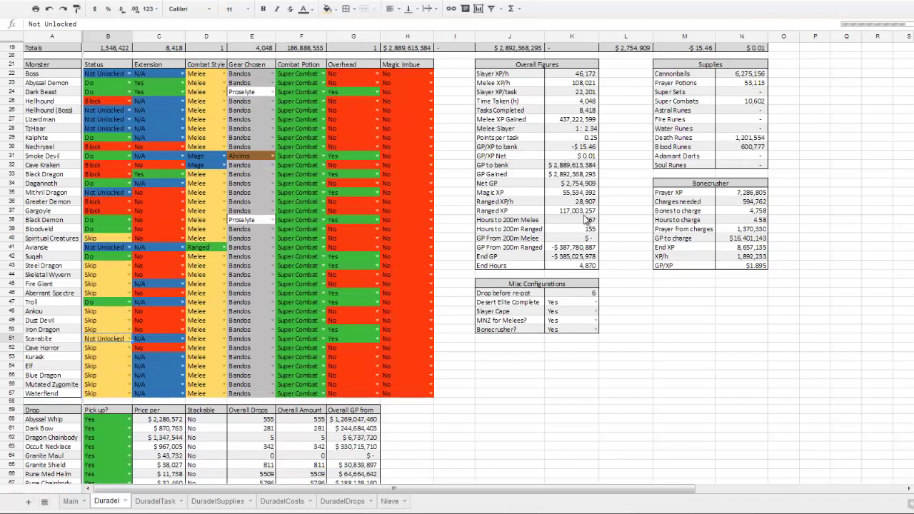
pyautogui.hotkey('ctrl', 'z')
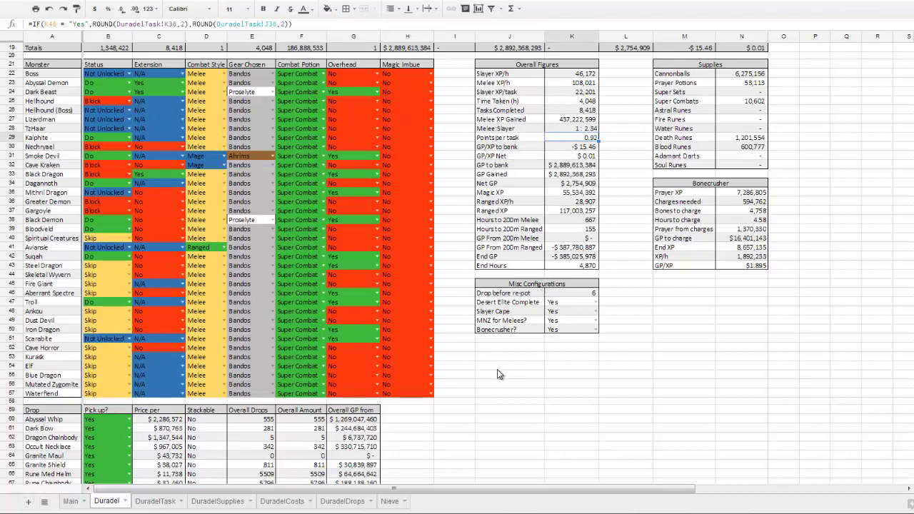
pyautogui.hotkey('ctrl', 'z')
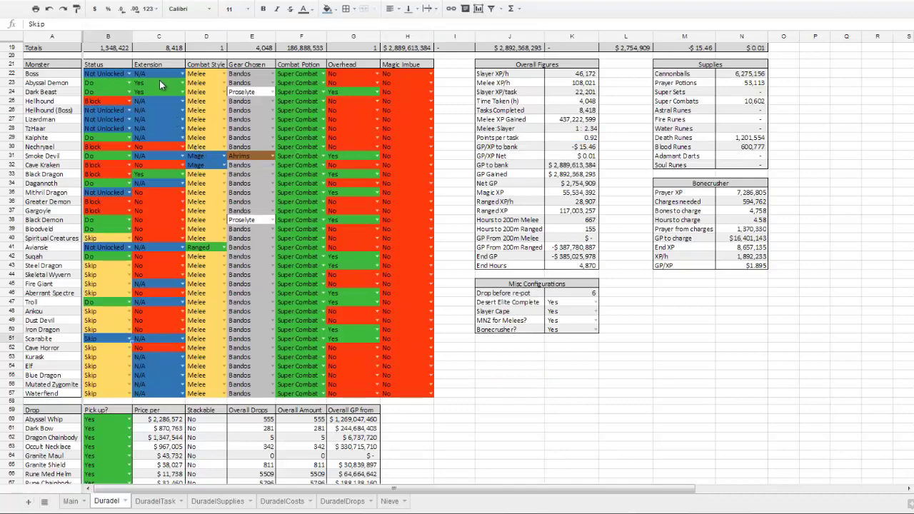
# Examine the Extension settings, the Dark Beast's amount killed and the overall Slayer XP/h
pyautogui.click(162, 87)
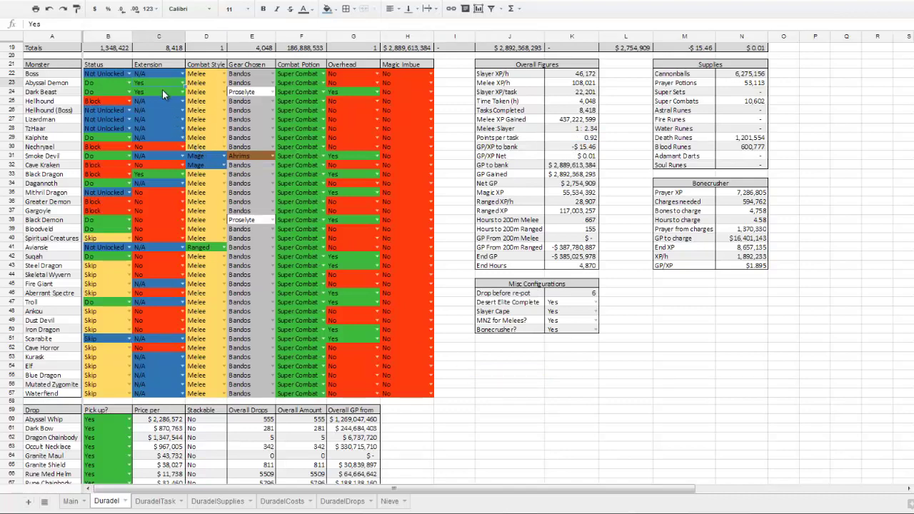
pyautogui.scroll(6, 197, 145)
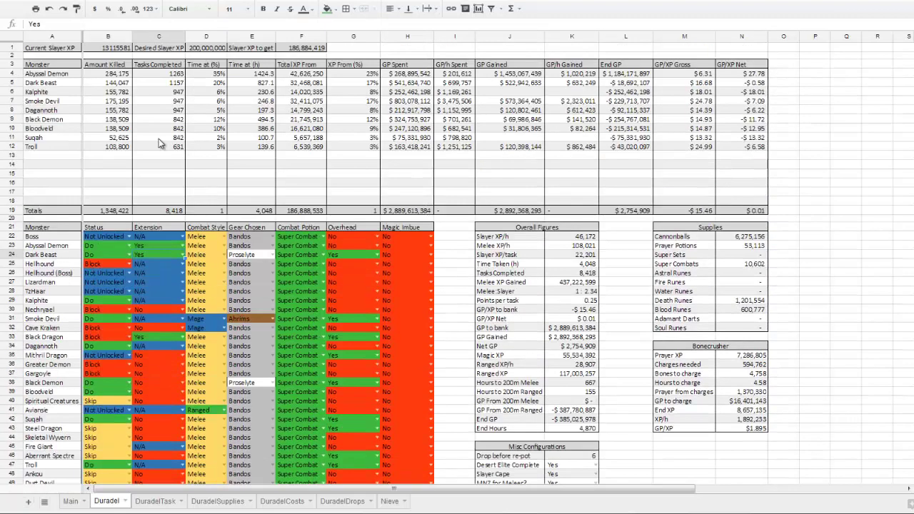
pyautogui.click(114, 83)
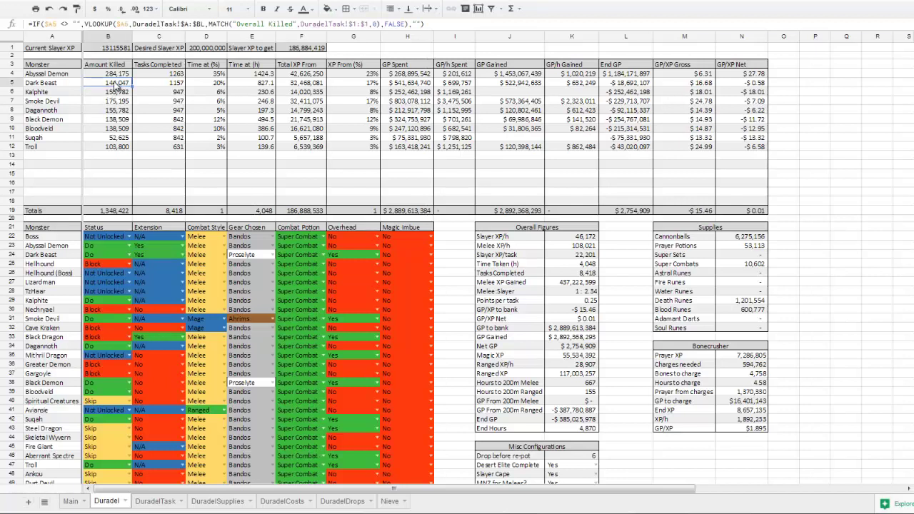
pyautogui.click(579, 236)
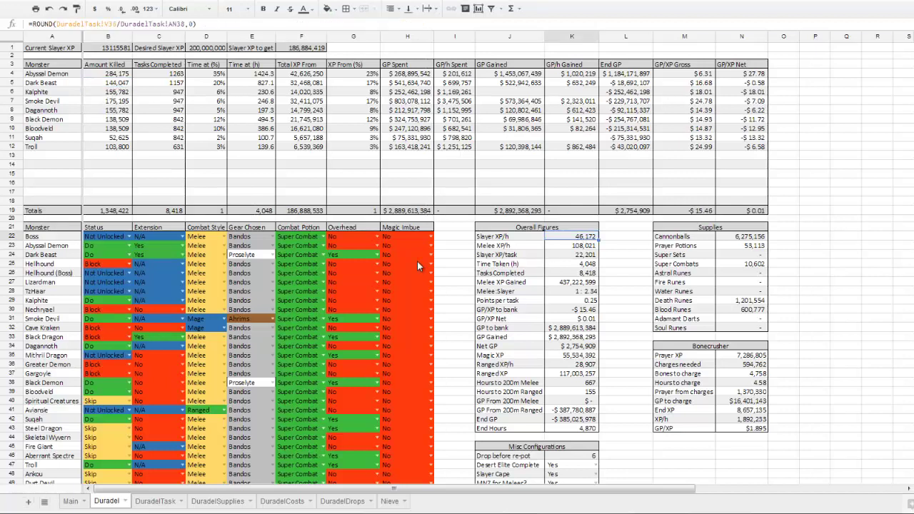
# Set the Dark Beast's Extension to No and check its amount killed in the results table
pyautogui.click(183, 255)
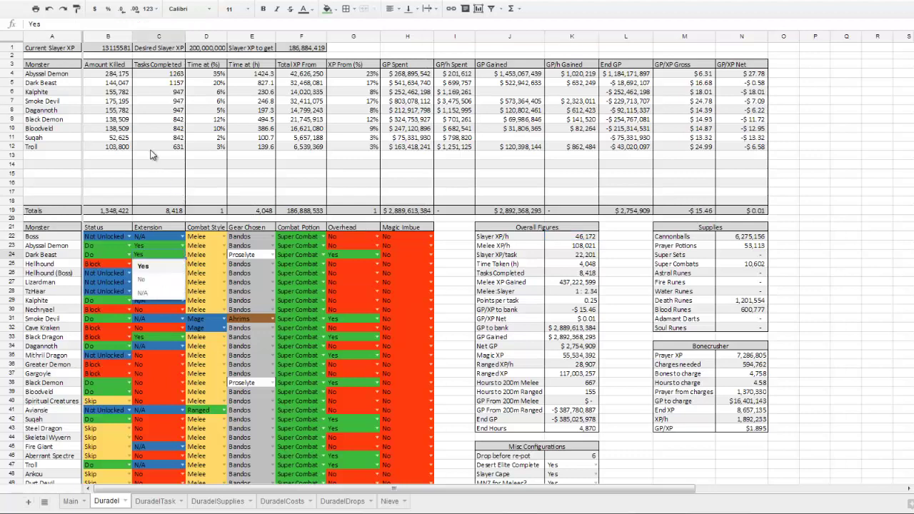
pyautogui.press('Down')
pyautogui.press('Return')
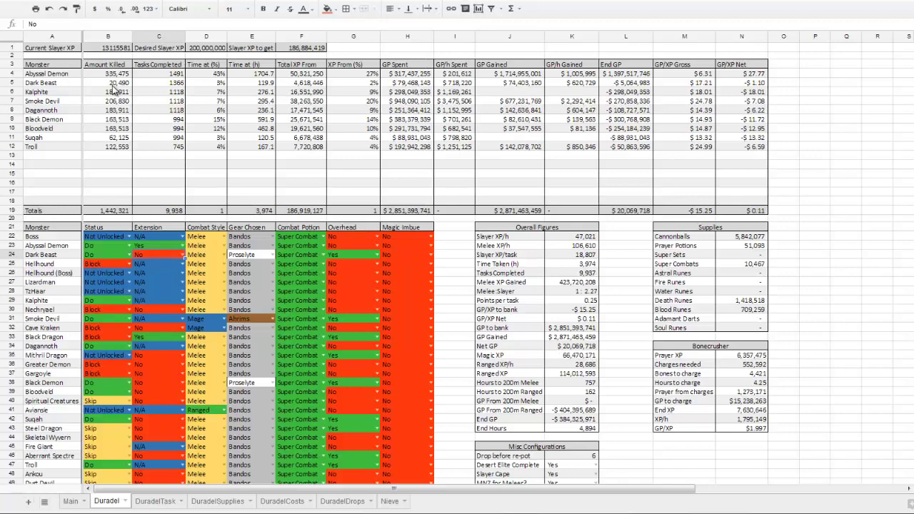
pyautogui.click(113, 85)
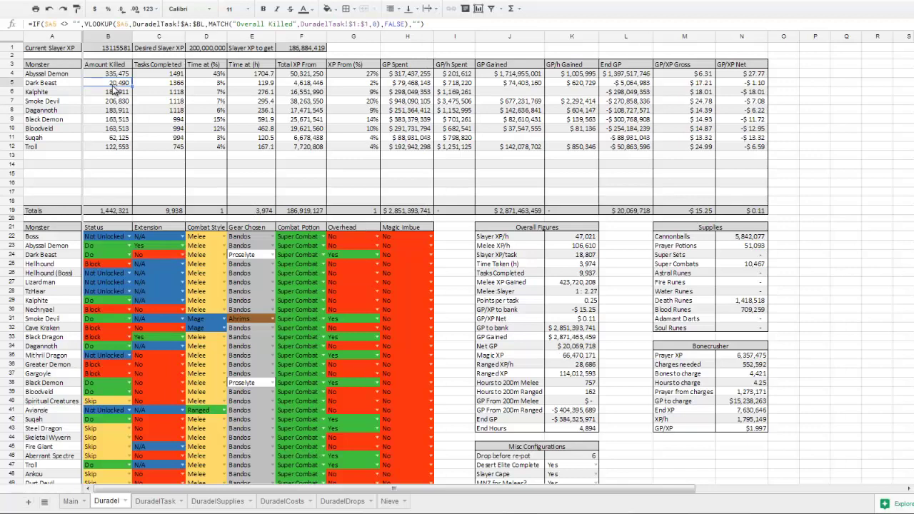
# Check the overall Slayer XP/h and set the Dark Beast's Extension to Yes
pyautogui.click(594, 238)
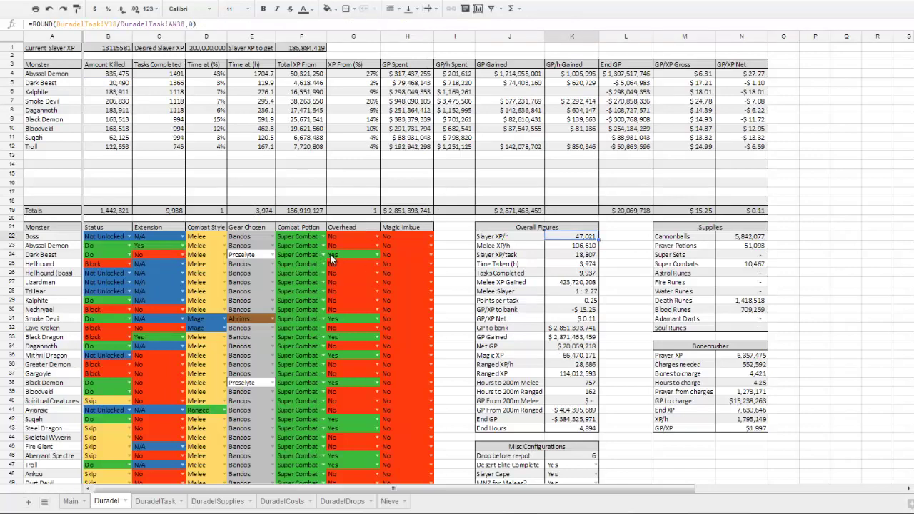
pyautogui.click(182, 257)
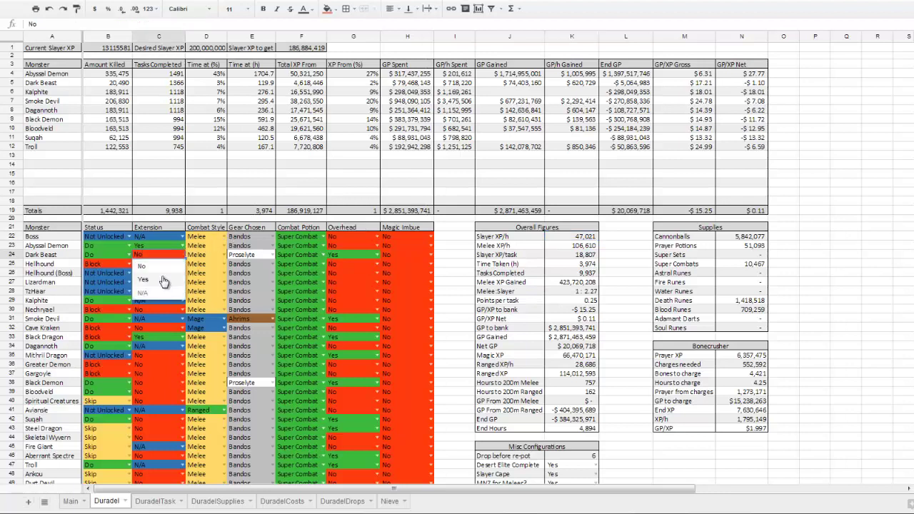
pyautogui.click(164, 279)
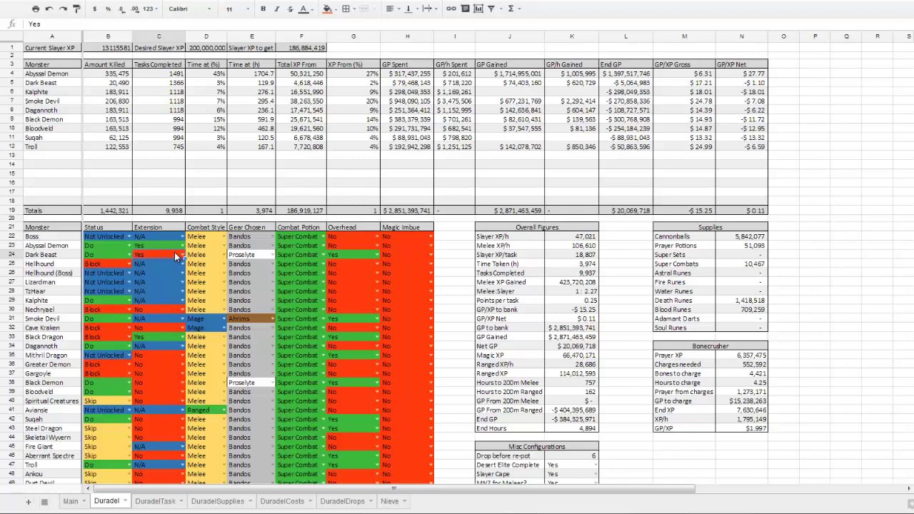
# Try Mage as the Abyssal Demon's Combat Style with Ahrims as its Gear Chosen
pyautogui.scroll(-3, 175, 254)
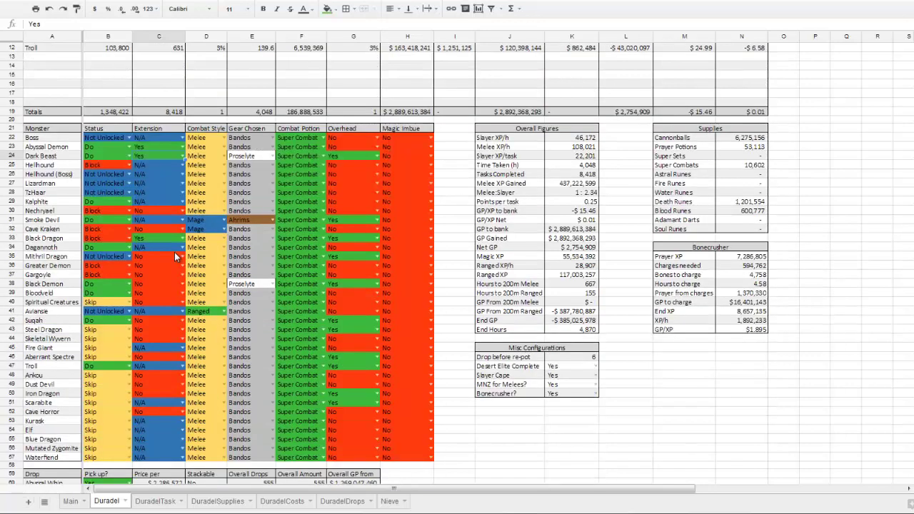
pyautogui.click(206, 139)
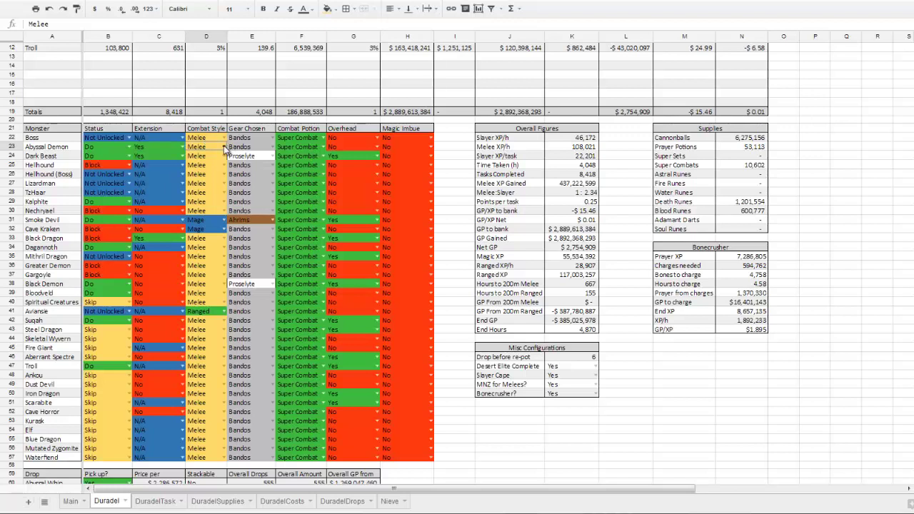
pyautogui.click(223, 147)
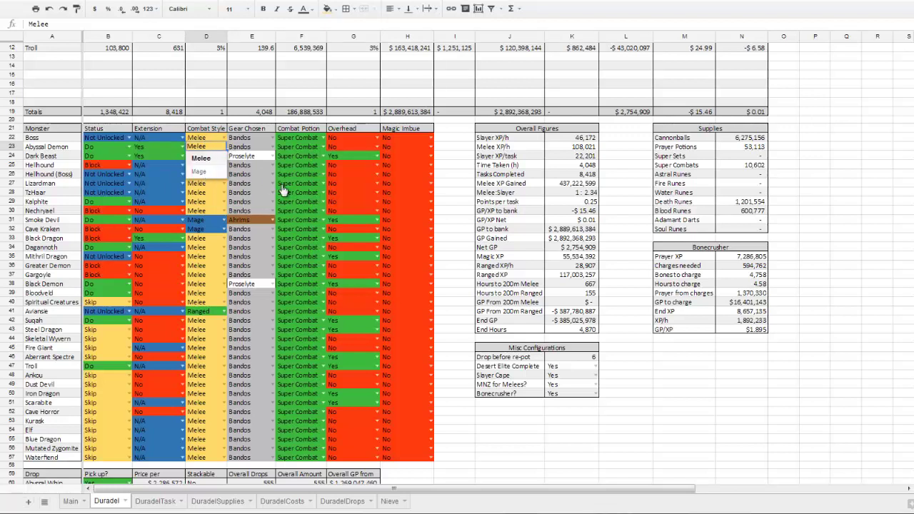
pyautogui.press('Down')
pyautogui.press('Return')
pyautogui.scroll(3, 284, 190)
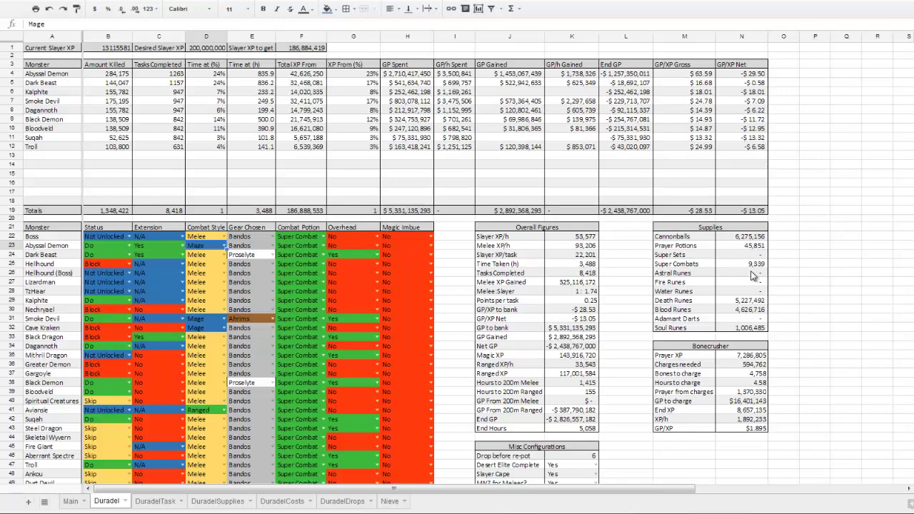
pyautogui.click(272, 246)
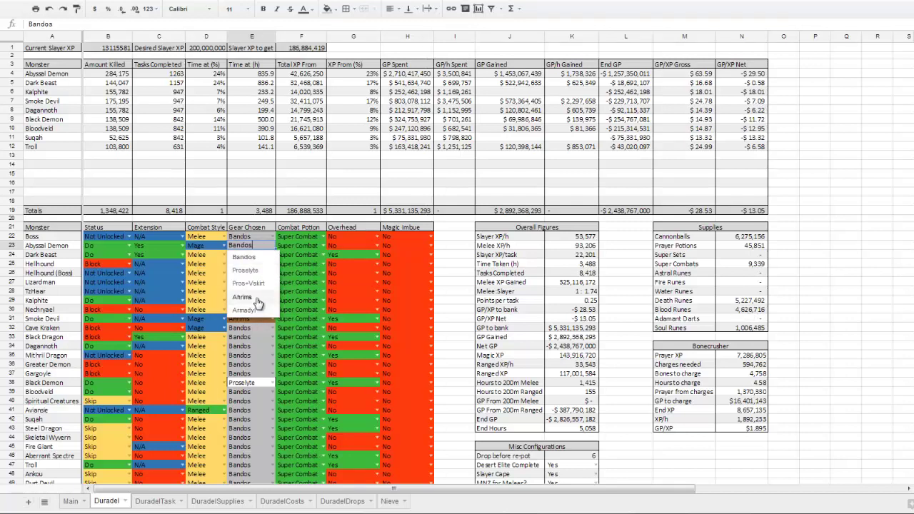
pyautogui.press('Return')
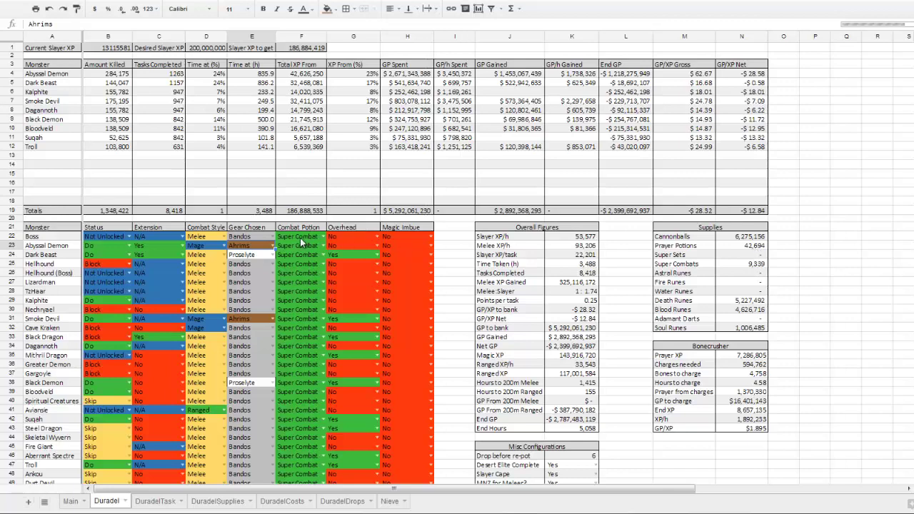
# Set the Abyssal Demon's Gear Chosen to Bandos and its Combat Style to Melee
pyautogui.click(274, 246)
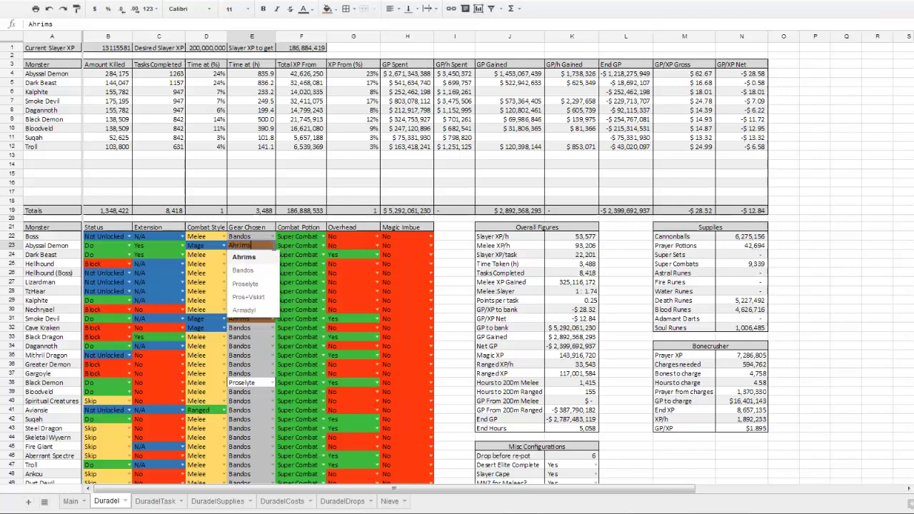
pyautogui.click(243, 270)
pyautogui.click(223, 246)
pyautogui.click(202, 270)
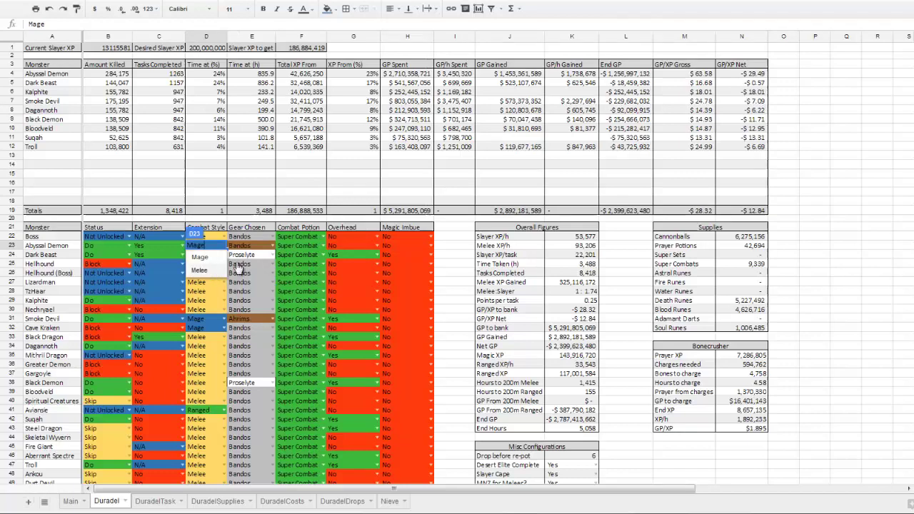
# Check the Combat Potion options for the Boss row, keeping Super Combat
pyautogui.click(310, 255)
pyautogui.click(322, 237)
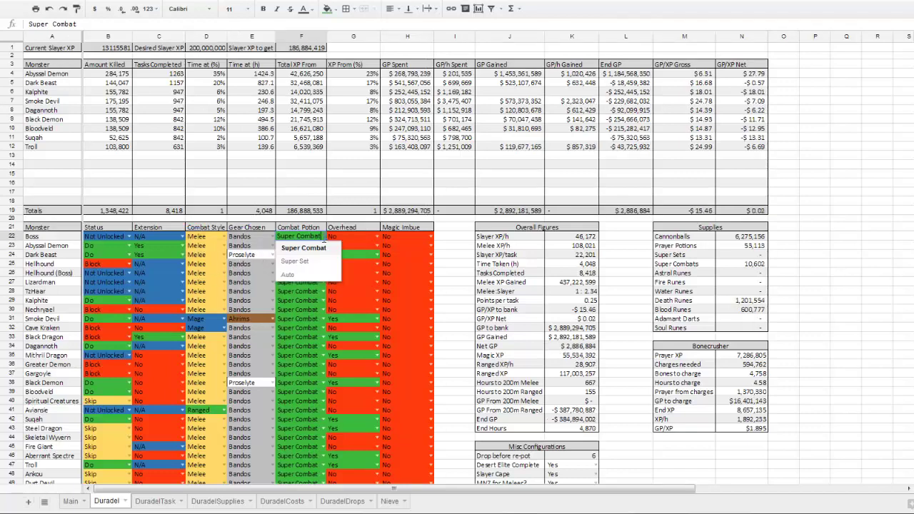
pyautogui.click(304, 249)
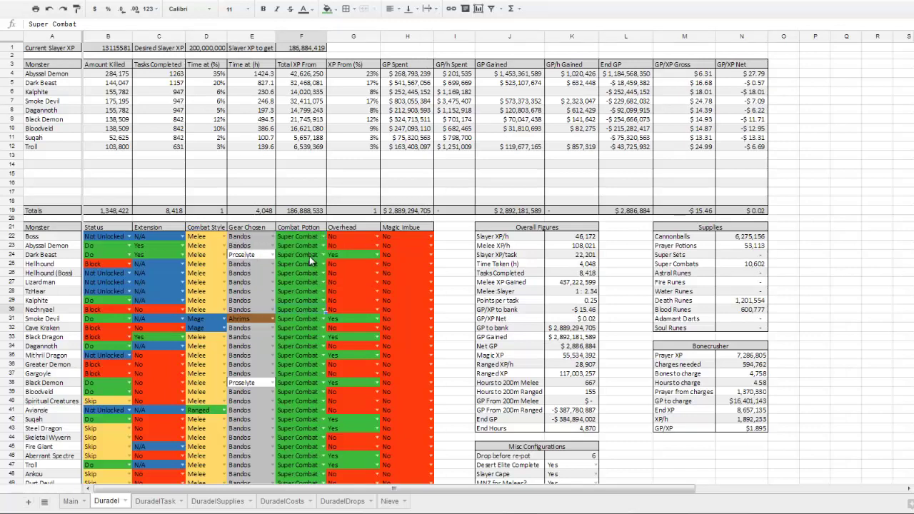
# Try Super Set and Auto as the Abyssal Demon's Combat Potion, and return it to Super Combat
pyautogui.click(323, 245)
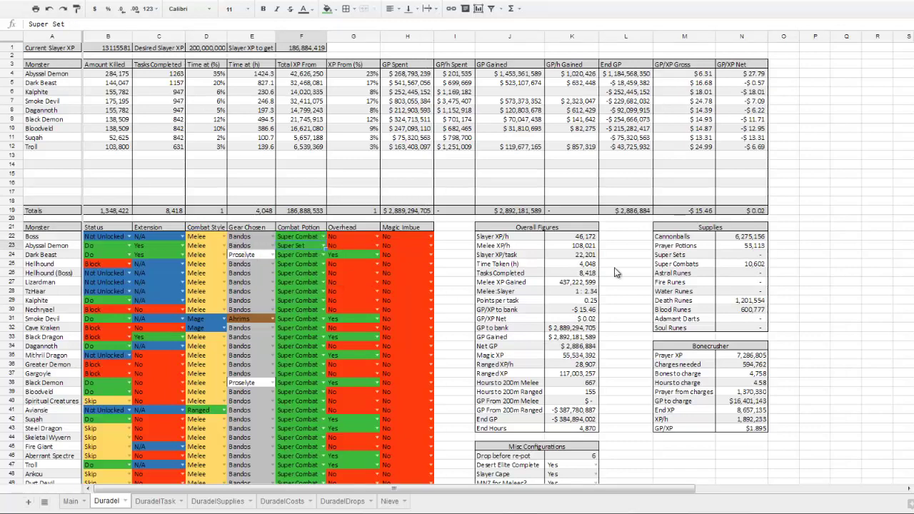
pyautogui.click(303, 271)
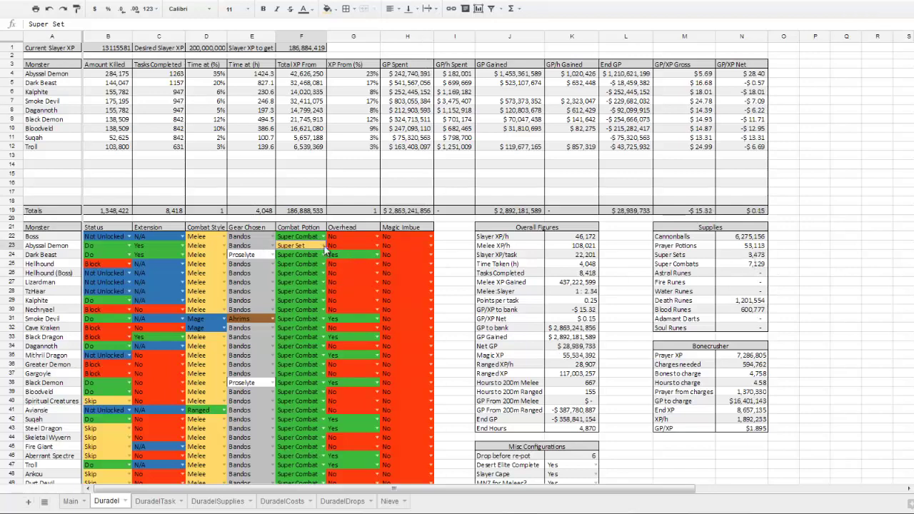
pyautogui.click(323, 245)
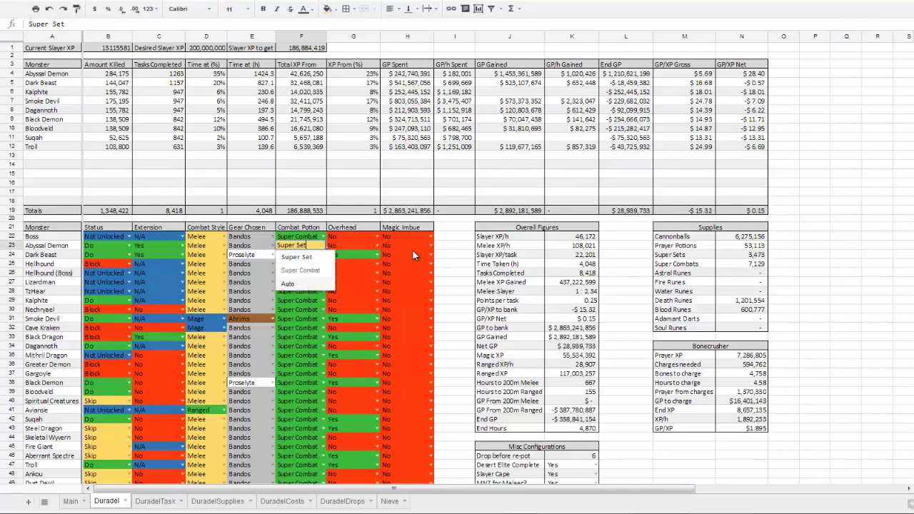
pyautogui.click(303, 286)
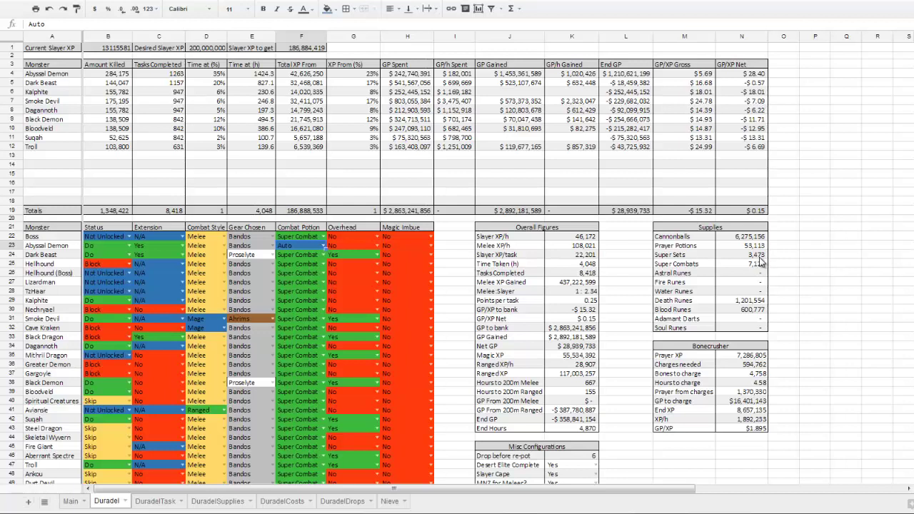
pyautogui.click(758, 255)
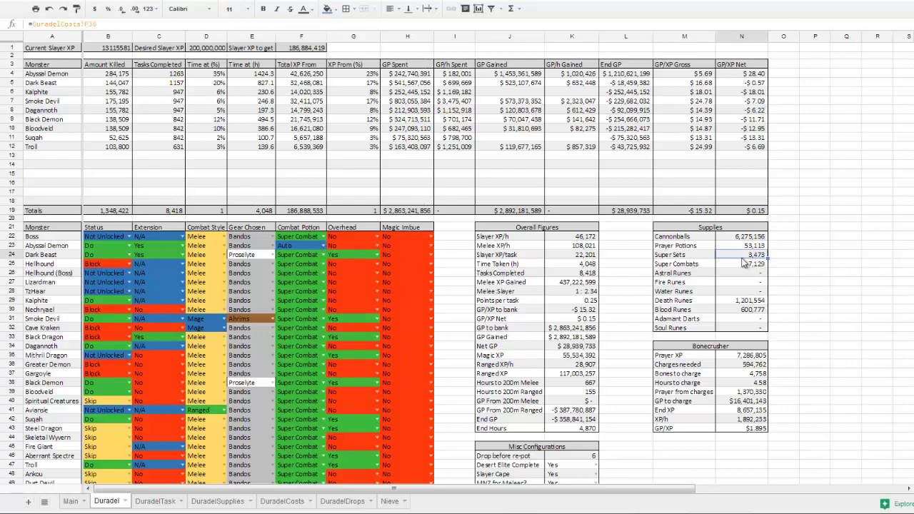
pyautogui.click(323, 246)
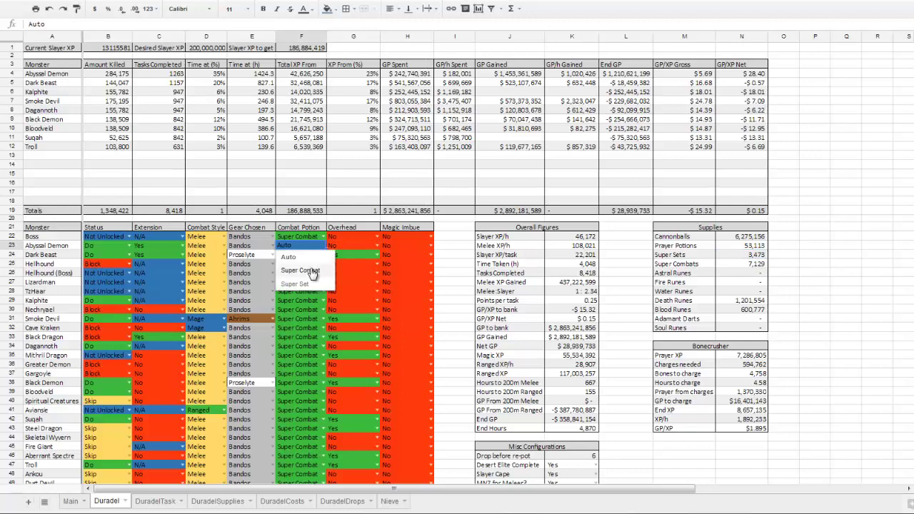
pyautogui.press('Return')
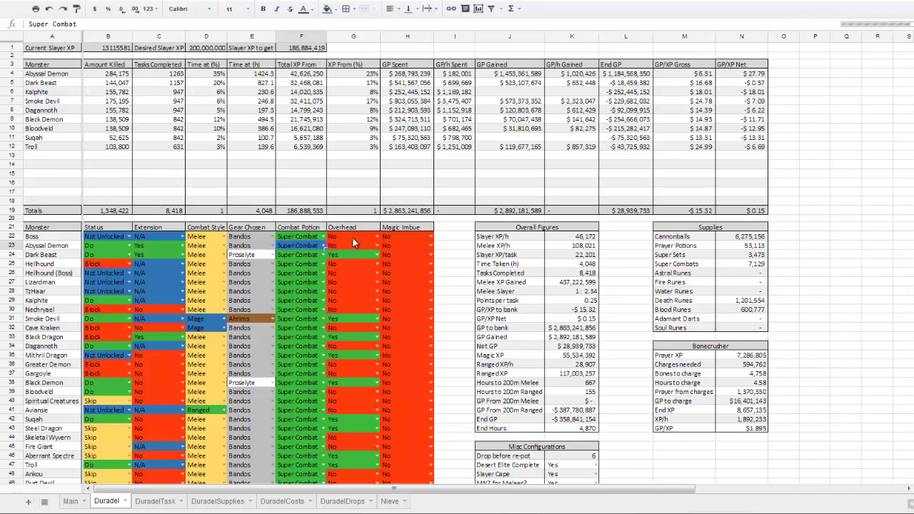
# Examine the Overhead settings in the monster table, including the Dark Beast's
pyautogui.moveTo(357, 245); pyautogui.dragTo(353, 283)
pyautogui.click(357, 257)
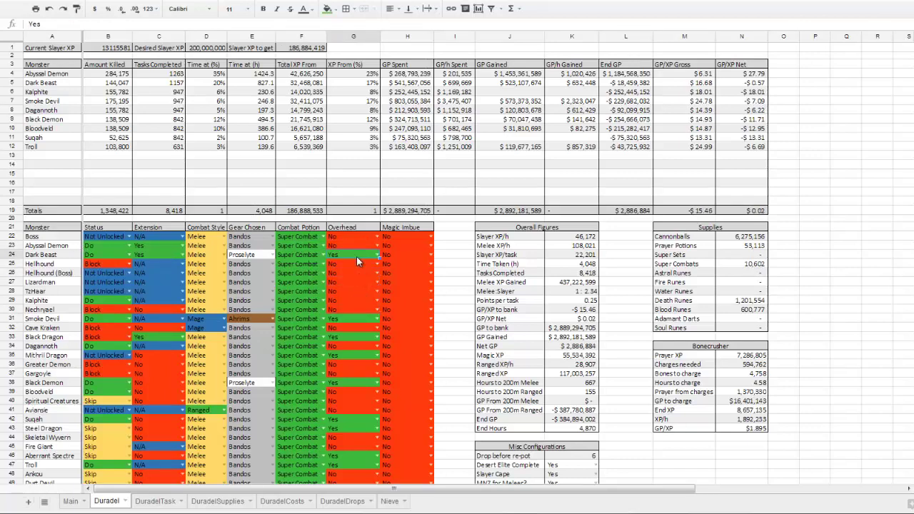
# Try Magic Imbue as Yes for the Abyssal Demon to compare the overall GP and Magic XP figures, and undo the change
pyautogui.click(430, 245)
pyautogui.click(392, 271)
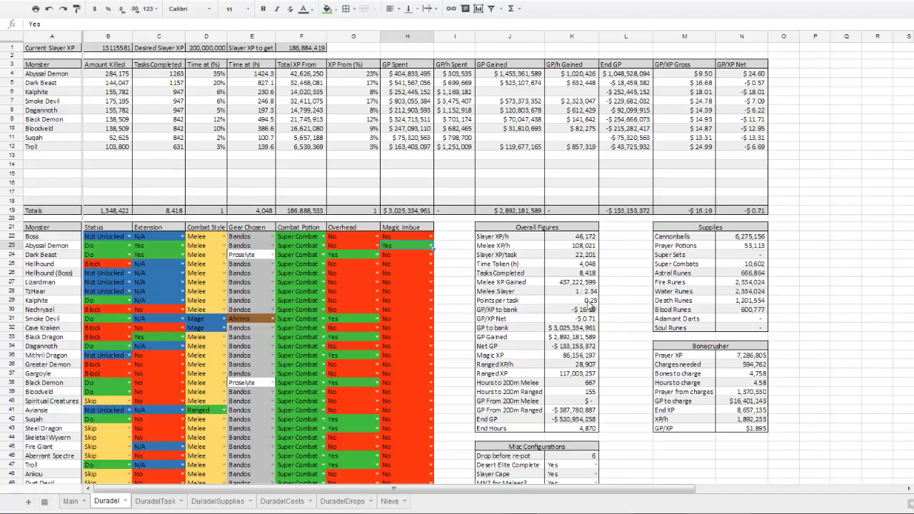
pyautogui.click(587, 325)
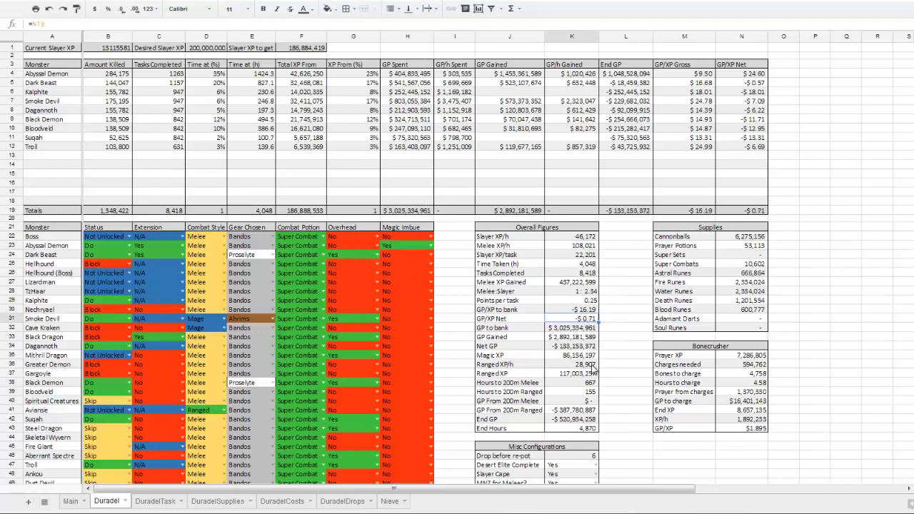
pyautogui.click(599, 347)
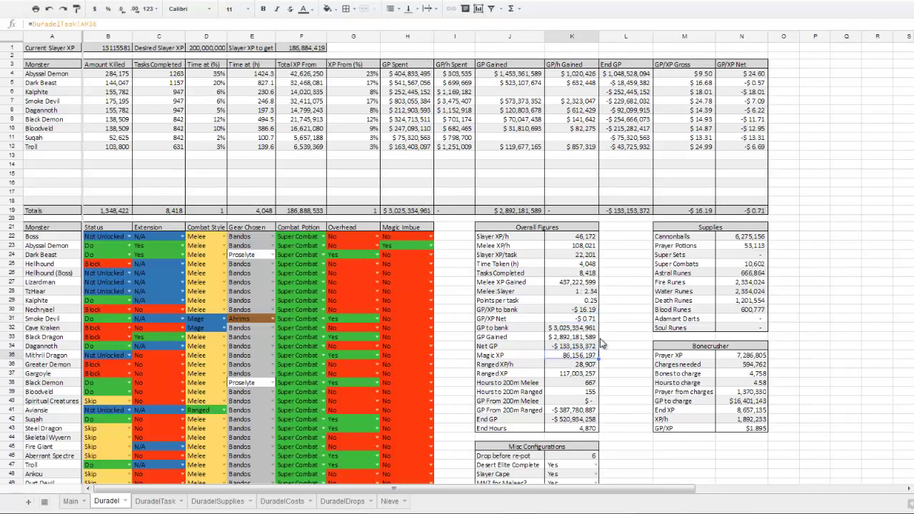
pyautogui.hotkey('ctrl', 'z')
# Examine the Price per and Stackable columns in the drop table below the monsters
pyautogui.scroll(-1, 483, 259)
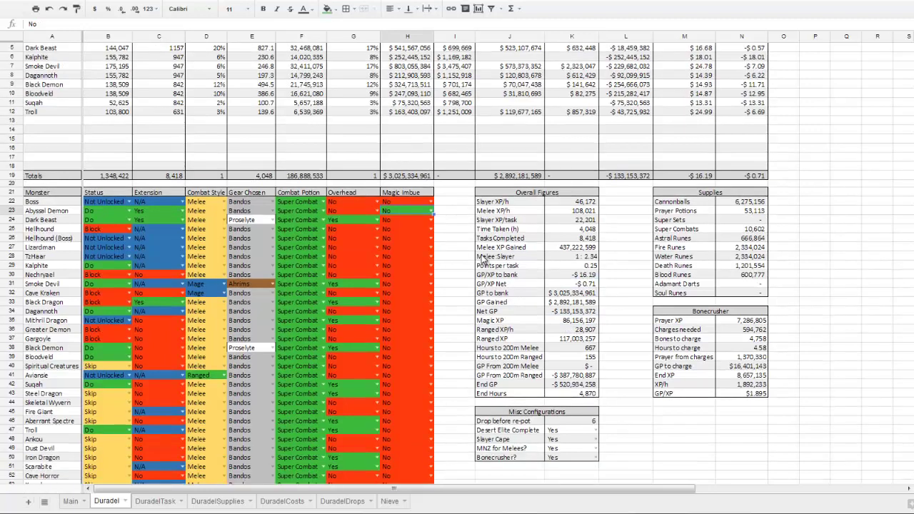
pyautogui.scroll(-16, 483, 259)
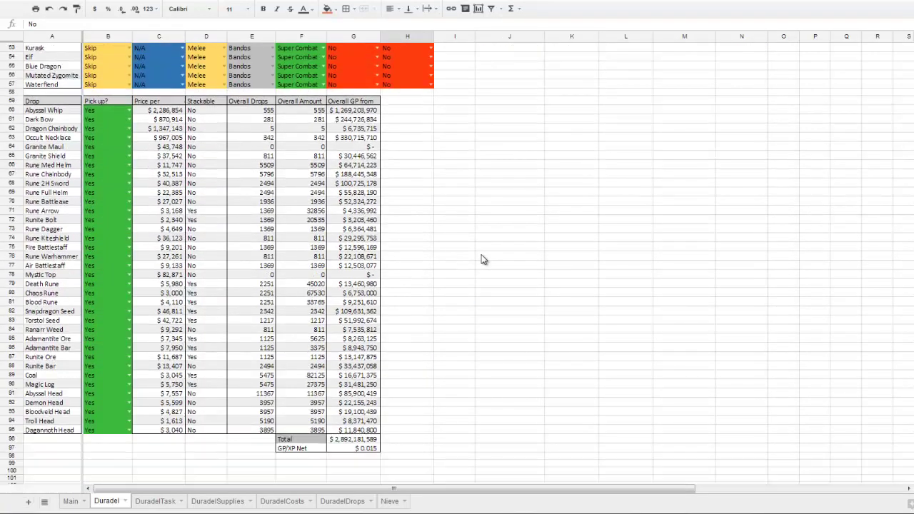
pyautogui.click(479, 183)
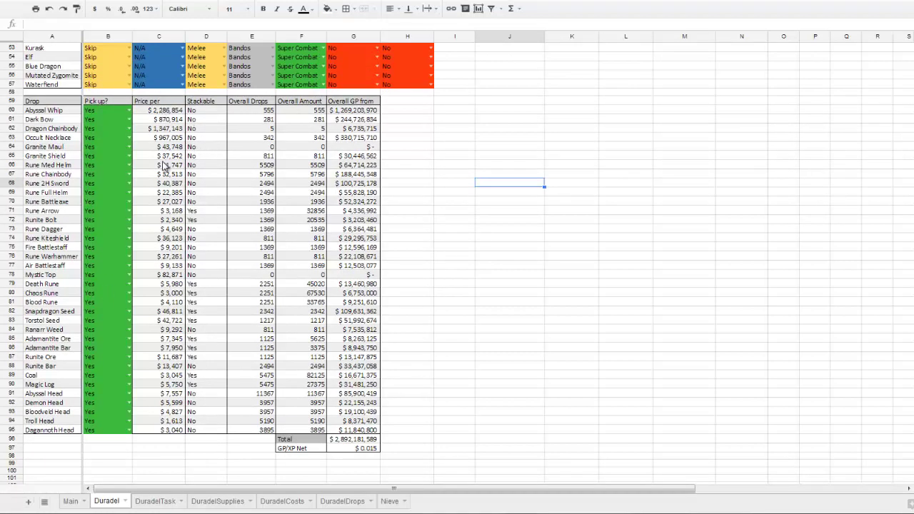
pyautogui.click(162, 238)
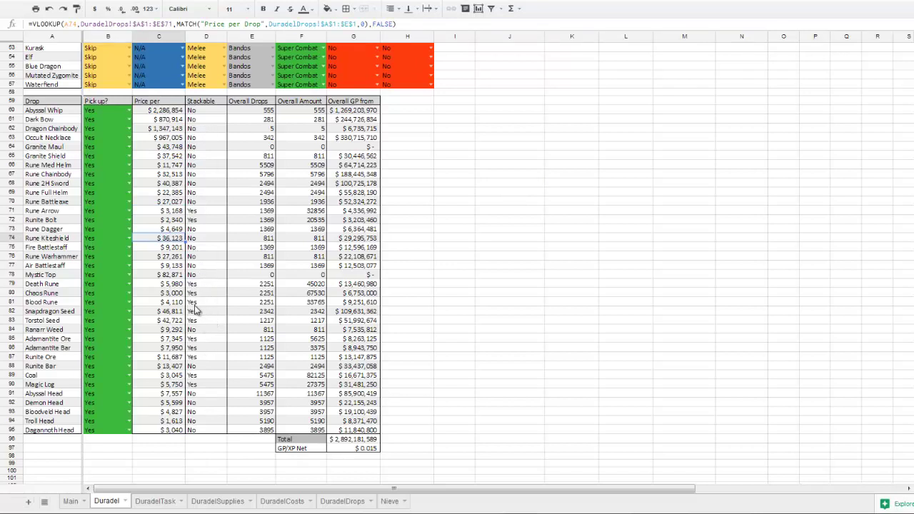
pyautogui.click(205, 223)
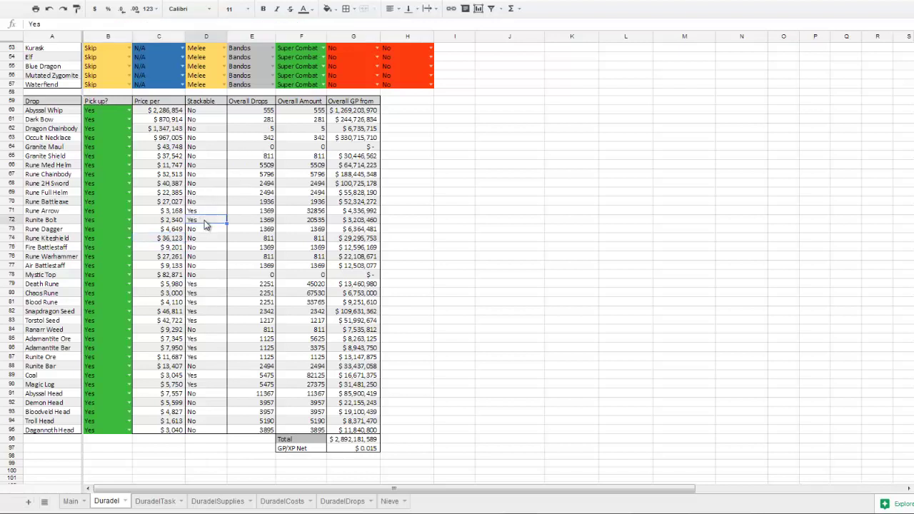
pyautogui.click(172, 226)
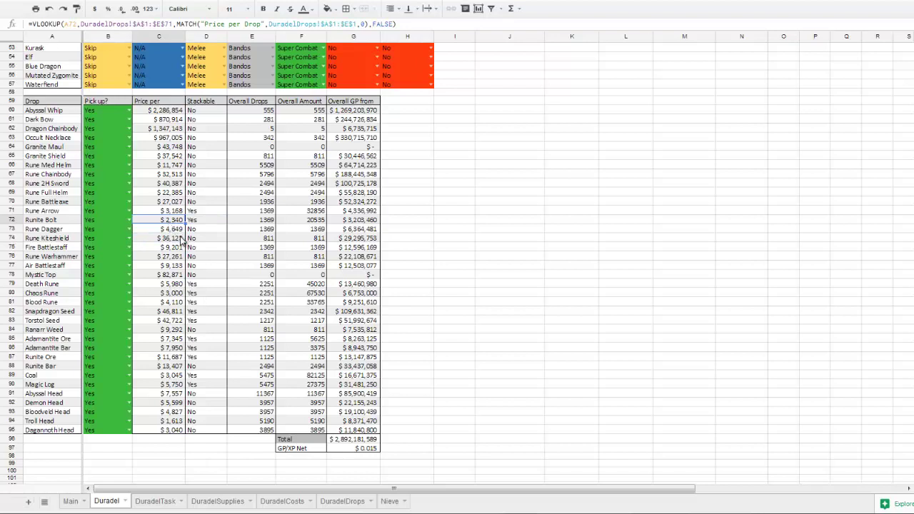
# Compare the Overall Drops and Overall Amount for the Abyssal Whip and the Runite Bolt
pyautogui.click(266, 115)
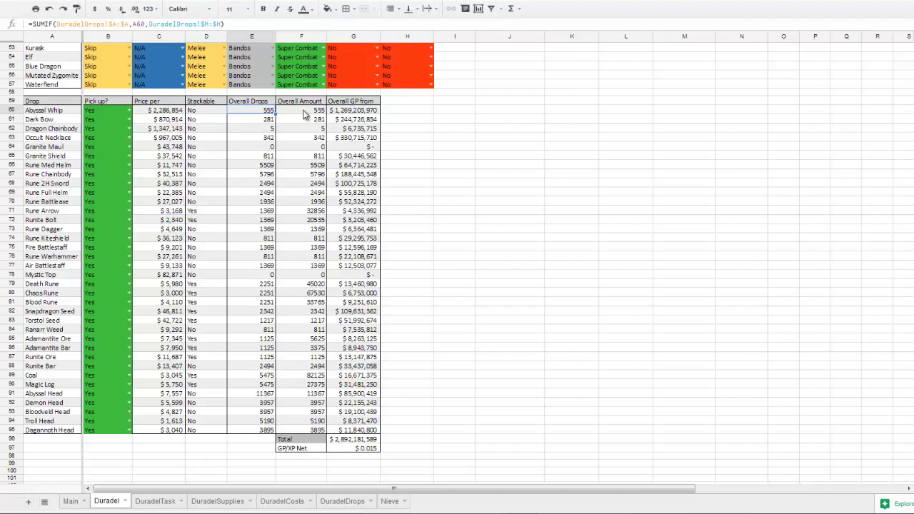
pyautogui.click(301, 114)
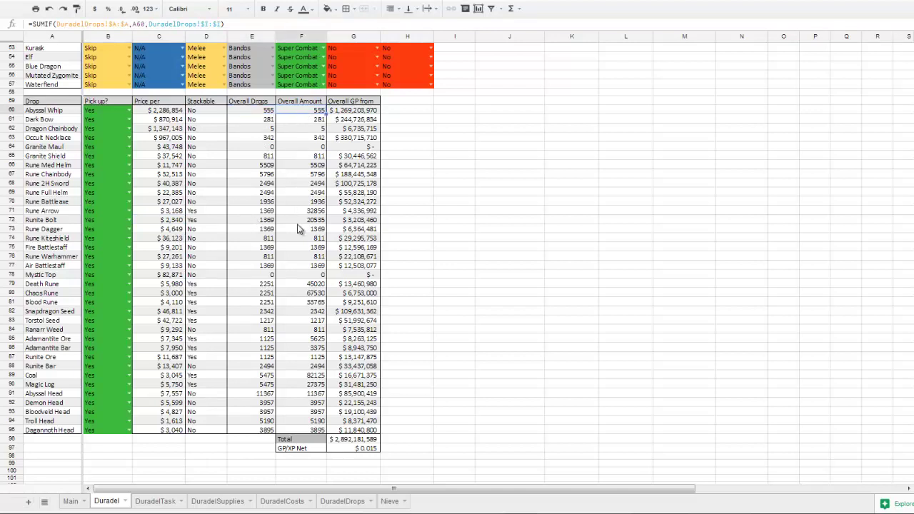
pyautogui.click(264, 213)
pyautogui.click(265, 220)
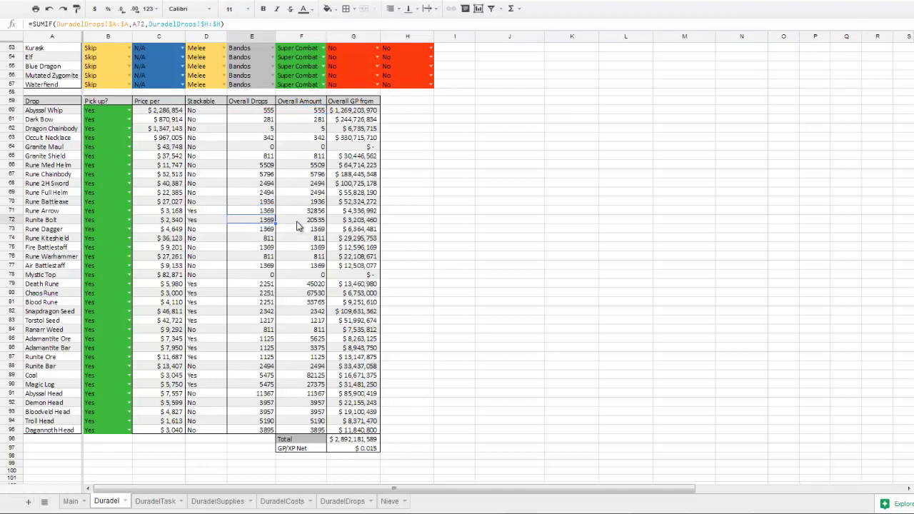
pyautogui.click(299, 223)
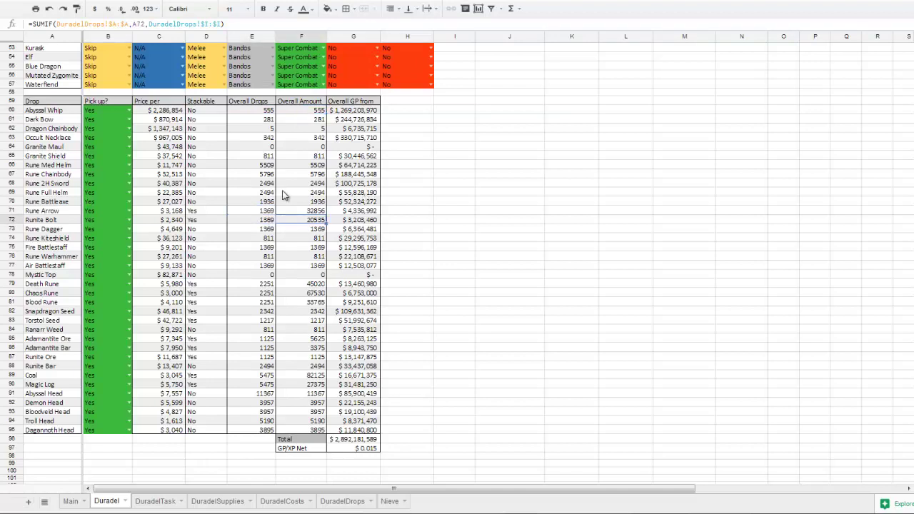
# Go through the Overall GP from values in the drop table from Abyssal Whip to Mystic Top
pyautogui.click(353, 111)
pyautogui.press('Down')
pyautogui.press('Down')
pyautogui.press('Down')
pyautogui.press('Down')
pyautogui.press('Down')
pyautogui.press('Down')
pyautogui.press('Down')
pyautogui.press('Down')
pyautogui.press('Down')
pyautogui.press('Down')
pyautogui.press('Down')
pyautogui.press('Down')
pyautogui.press('Down')
pyautogui.press('Down')
pyautogui.press('Down')
pyautogui.press('Down')
pyautogui.press('Down')
pyautogui.press('Down')
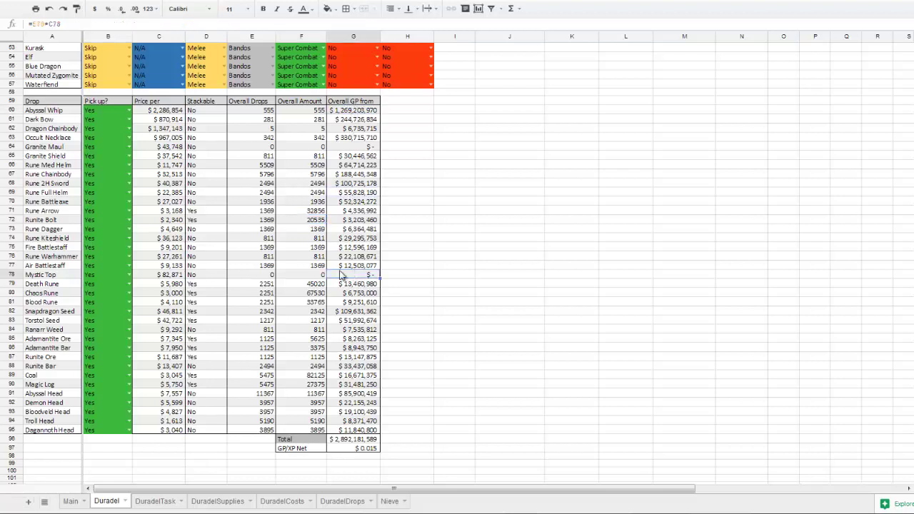
# Try Pick up as No for the Dark Bow to compare the overall GP/XP Net figure, and undo the change
pyautogui.click(129, 120)
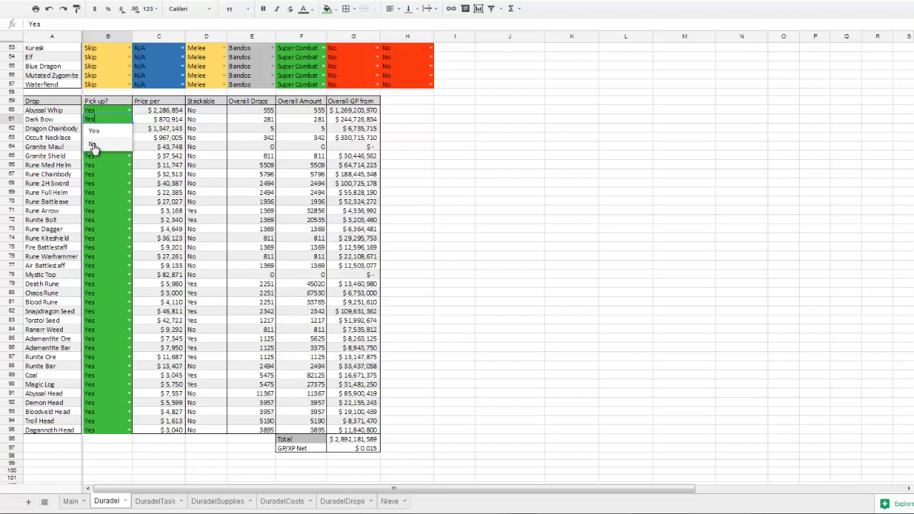
pyautogui.click(100, 144)
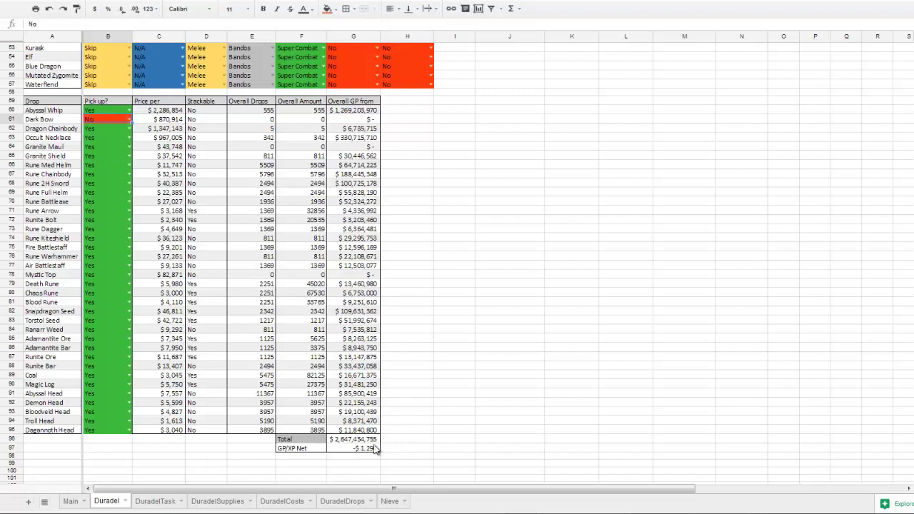
pyautogui.scroll(10, 488, 222)
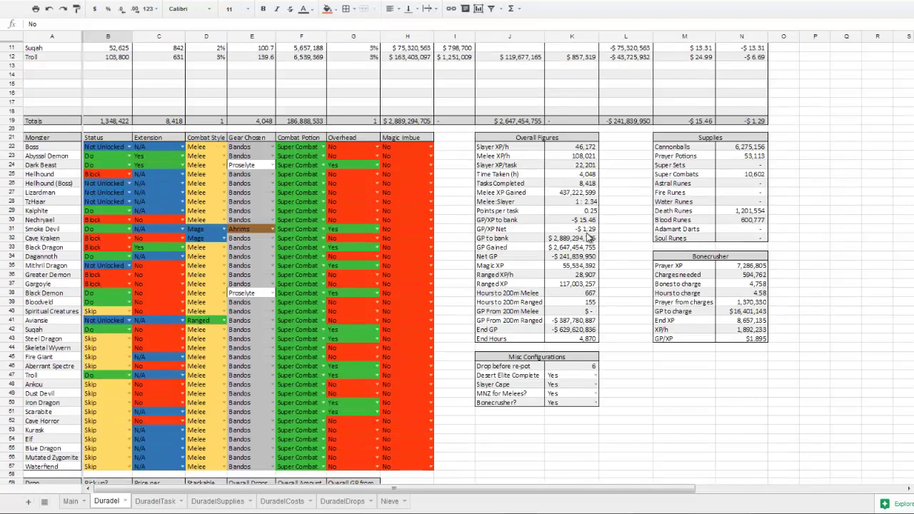
pyautogui.click(587, 233)
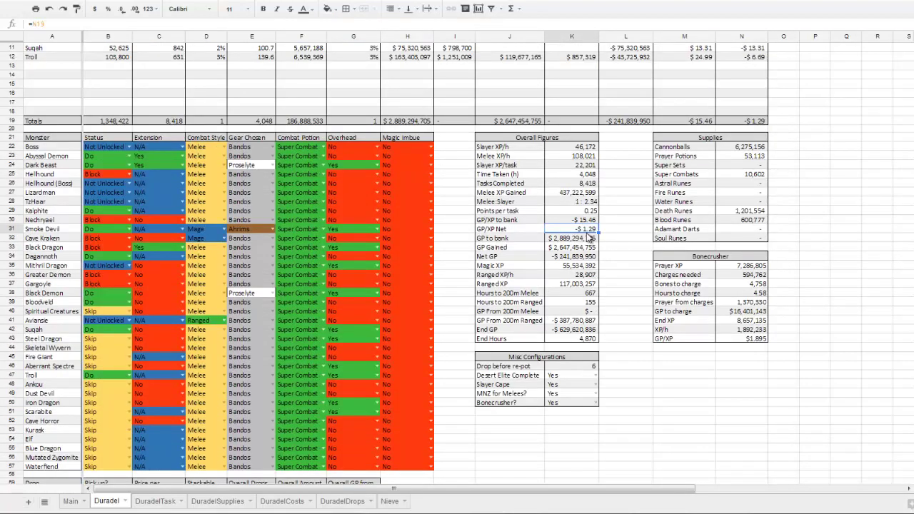
pyautogui.scroll(-1, 589, 238)
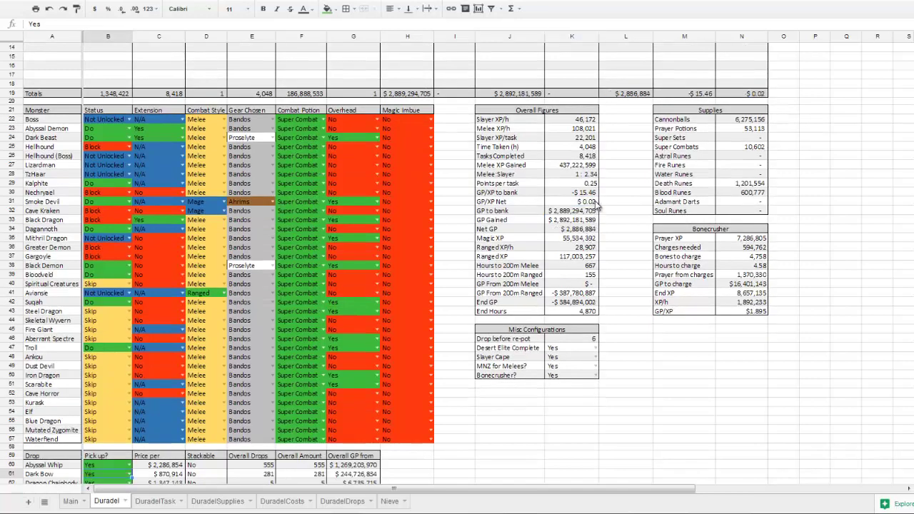
pyautogui.click(587, 192)
pyautogui.click(612, 194)
pyautogui.scroll(-7, 463, 194)
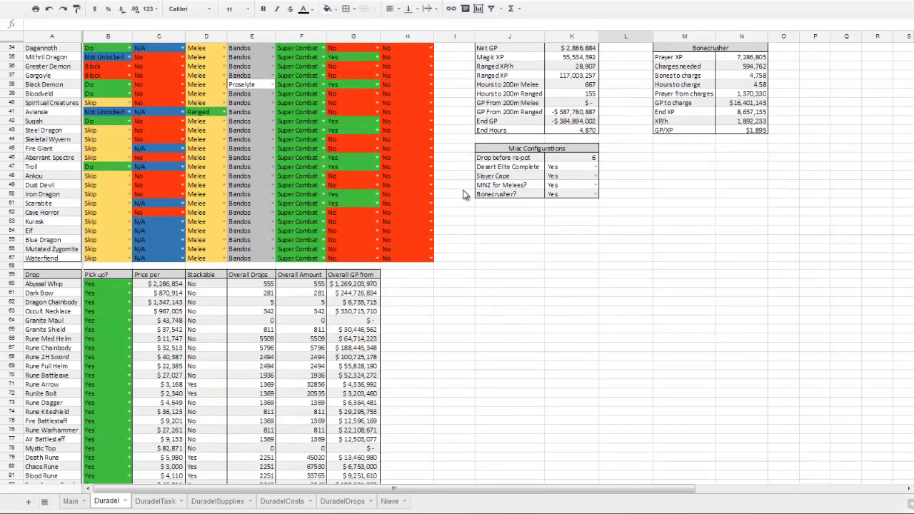
pyautogui.scroll(11, 462, 194)
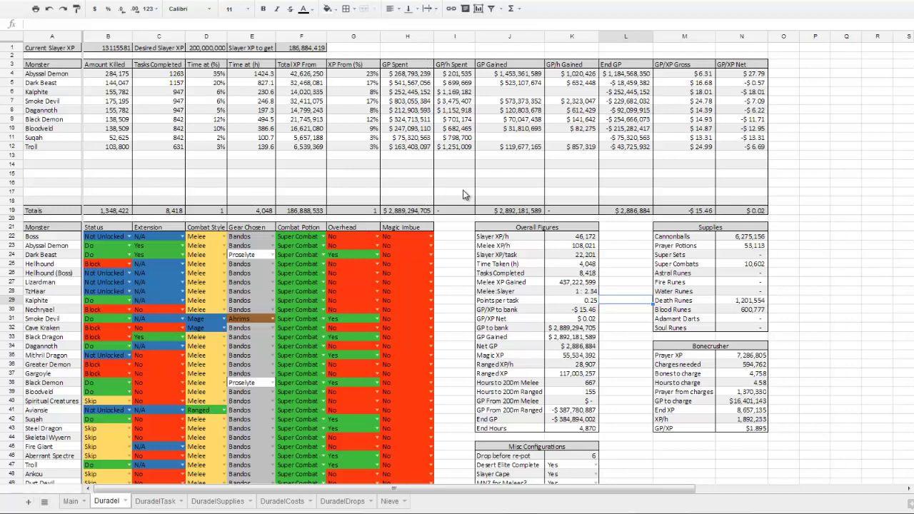
pyautogui.click(792, 218)
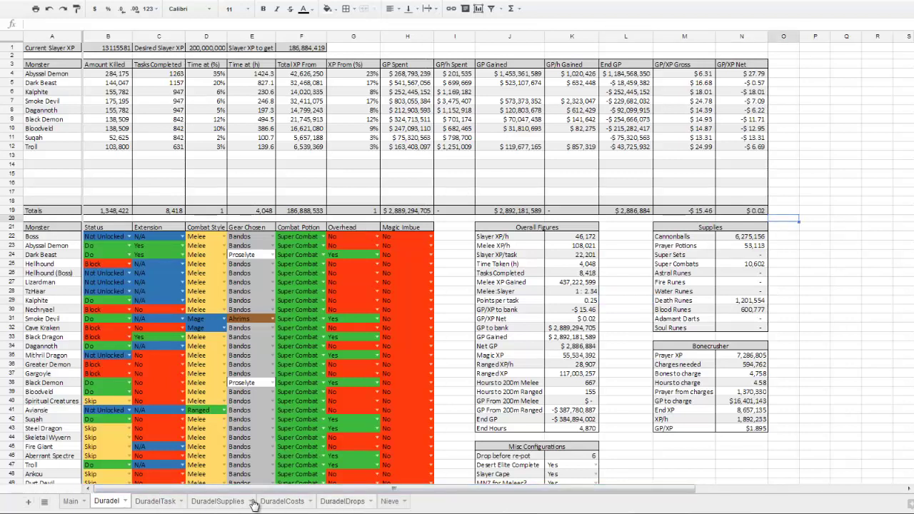
# Open the DuradelTask sheet and go through the Abyssal Demon's weight, assignment rate and adjusted assignment columns
pyautogui.click(157, 502)
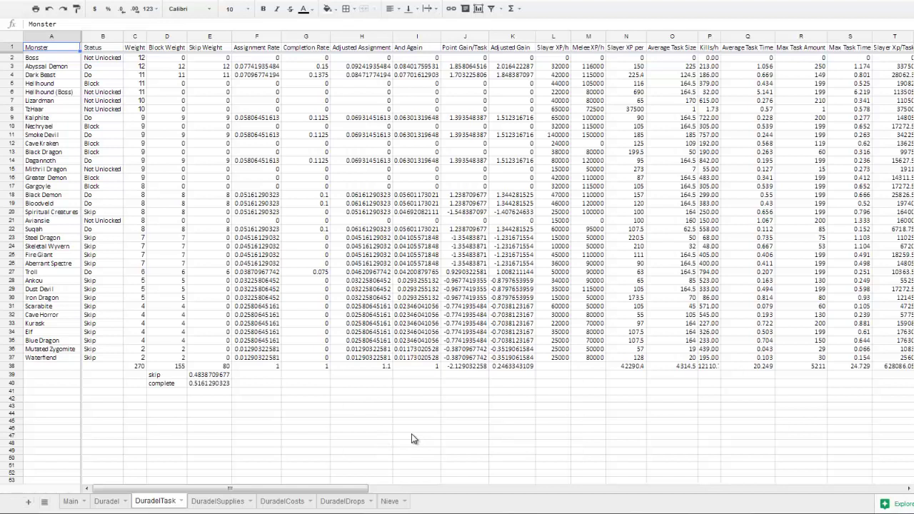
pyautogui.click(152, 66)
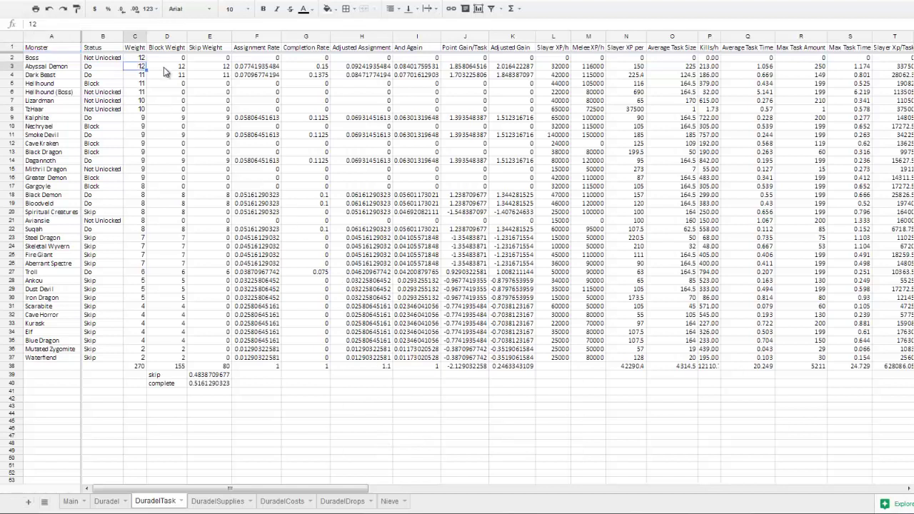
pyautogui.press('Right')
pyautogui.press('Right')
pyautogui.press('Right')
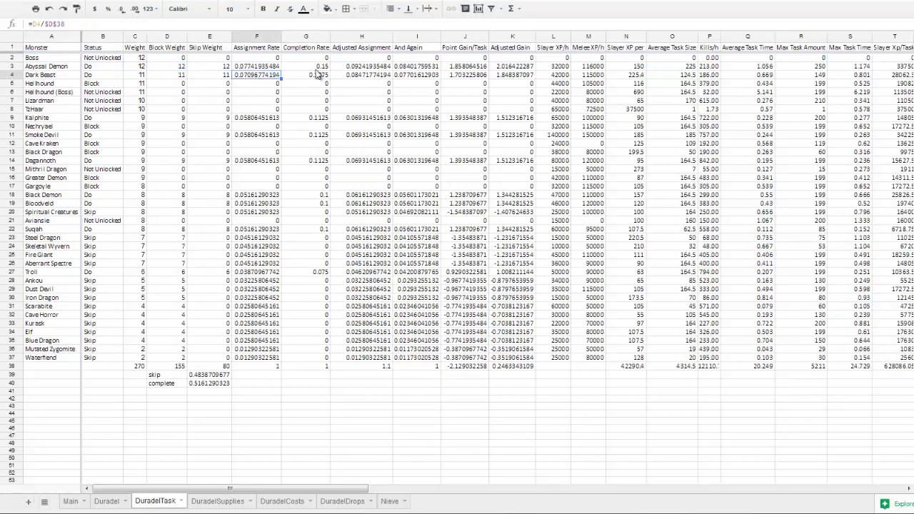
pyautogui.click(372, 67)
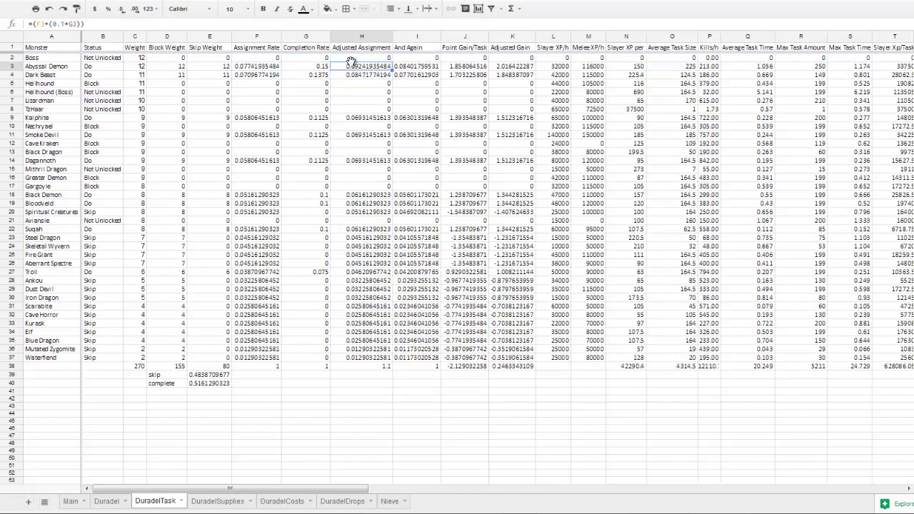
# Compare the Point Gain/Task and Adjusted Gain formulas for the Abyssal Demon
pyautogui.click(468, 68)
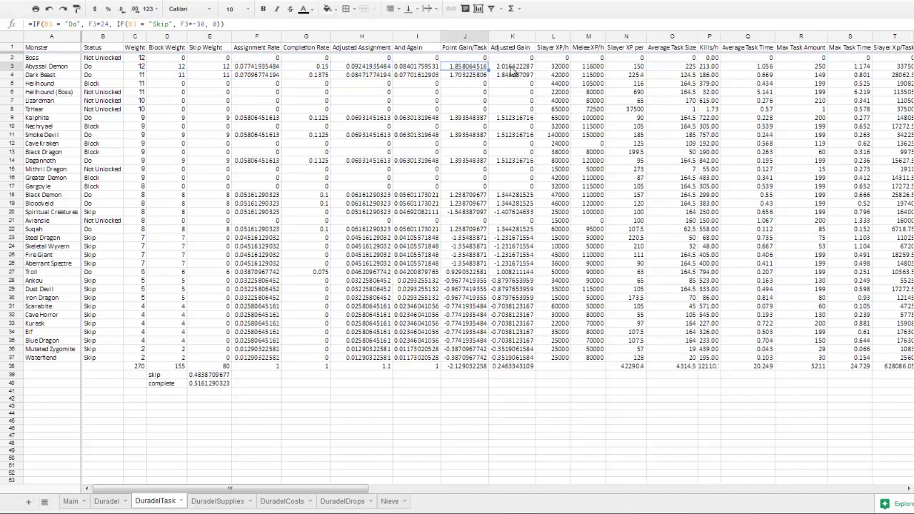
pyautogui.click(513, 68)
pyautogui.click(480, 66)
pyautogui.click(505, 68)
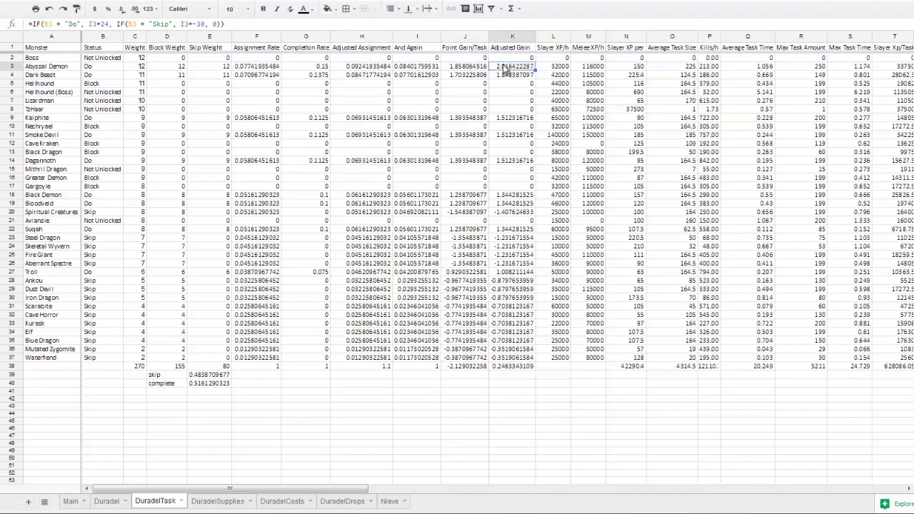
# Examine the Slayer XP/h and Melee XP/h formulas for the Abyssal Demon and the Hellhound's Slayer XP/h
pyautogui.click(556, 66)
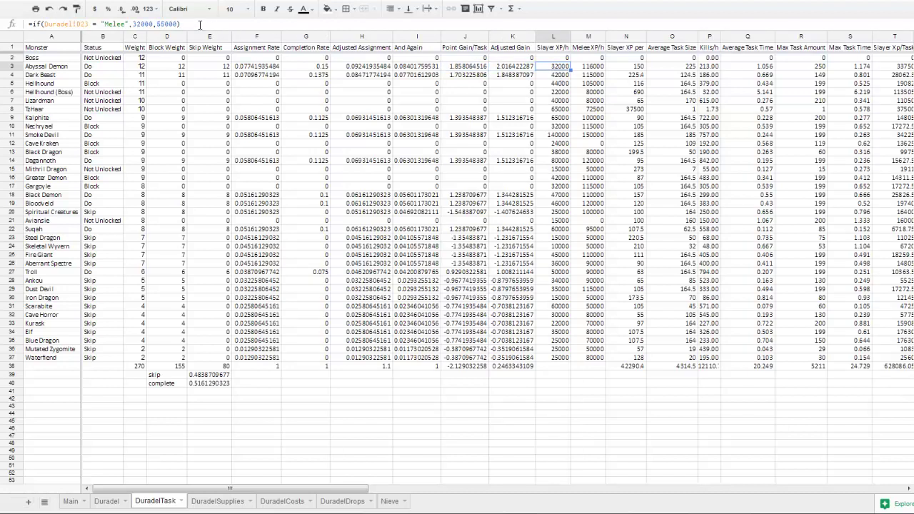
pyautogui.click(582, 67)
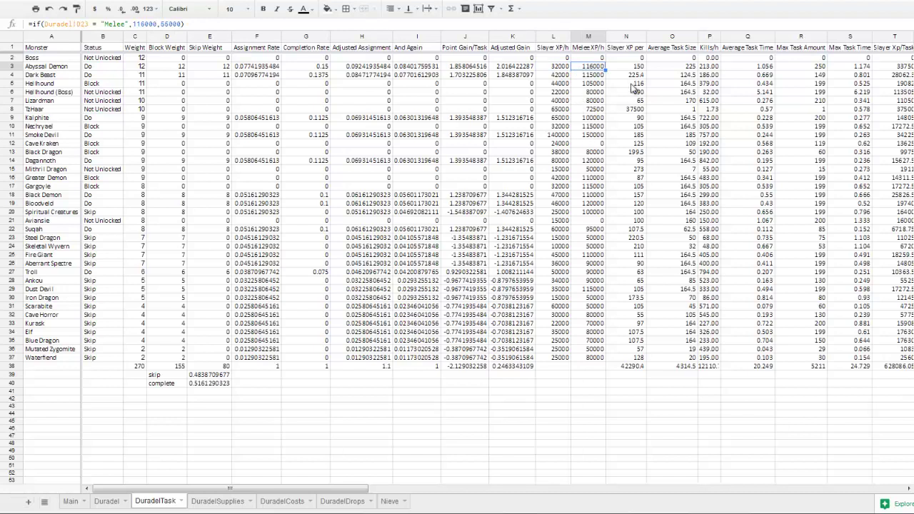
pyautogui.click(560, 83)
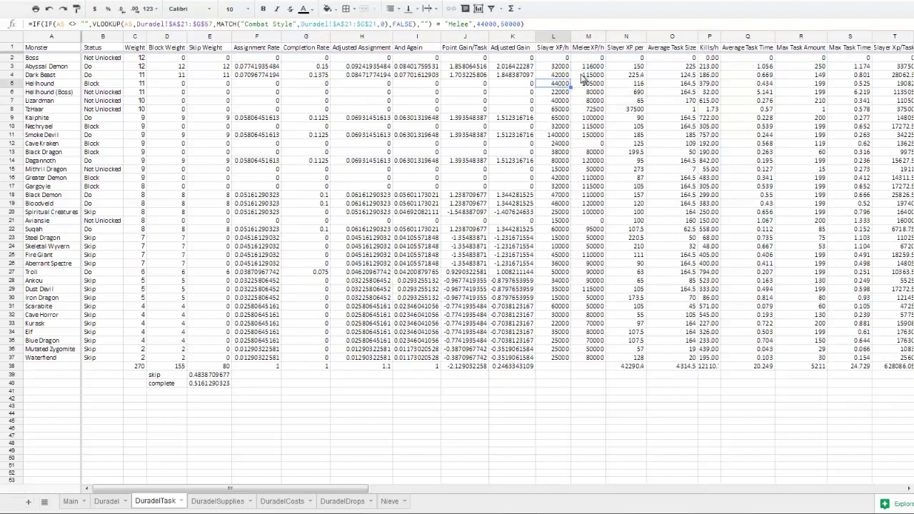
# Examine the Slayer XP per, Average Task Size and Max Task Amount columns, including the Abyssal Demon's task size formula
pyautogui.click(631, 67)
pyautogui.click(675, 68)
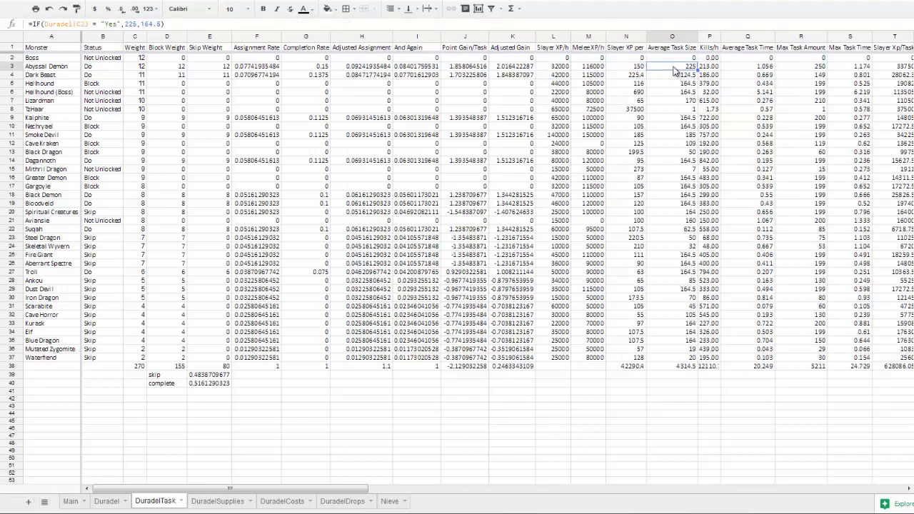
pyautogui.click(676, 75)
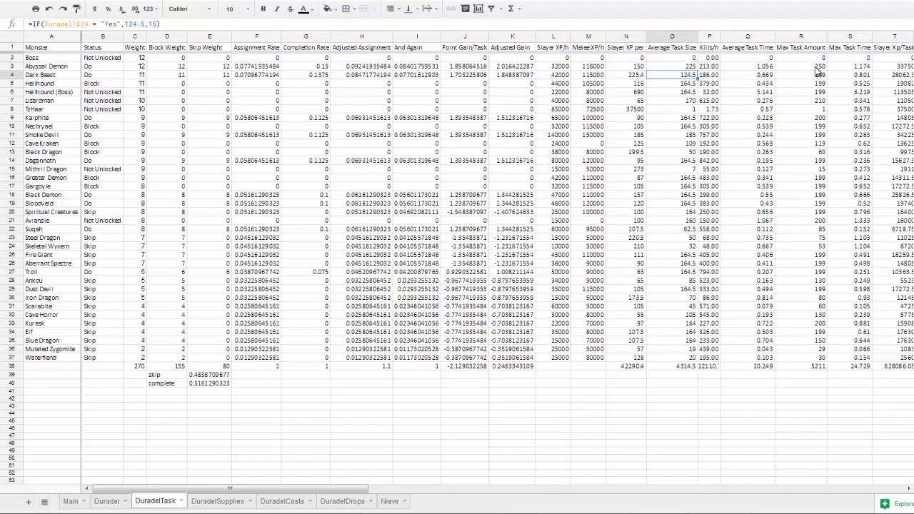
pyautogui.moveTo(820, 74); pyautogui.dragTo(803, 145)
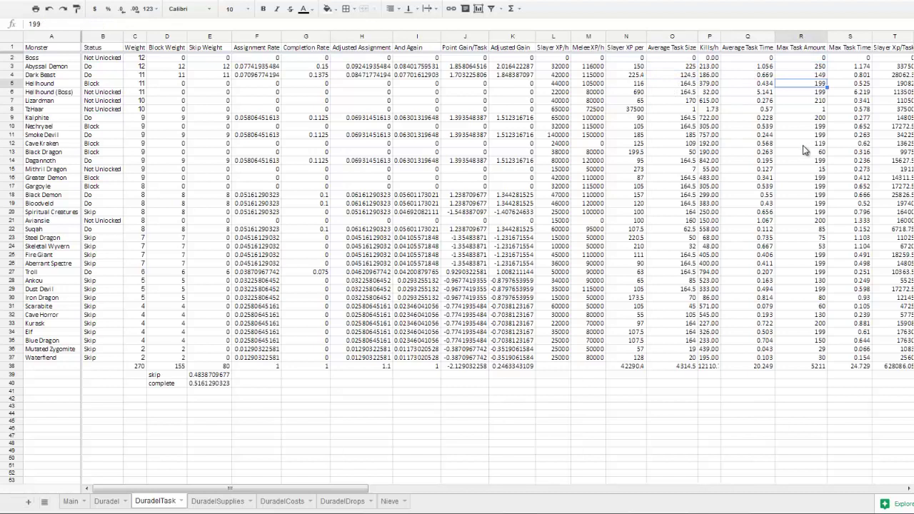
pyautogui.click(803, 145)
pyautogui.click(747, 74)
pyautogui.click(684, 75)
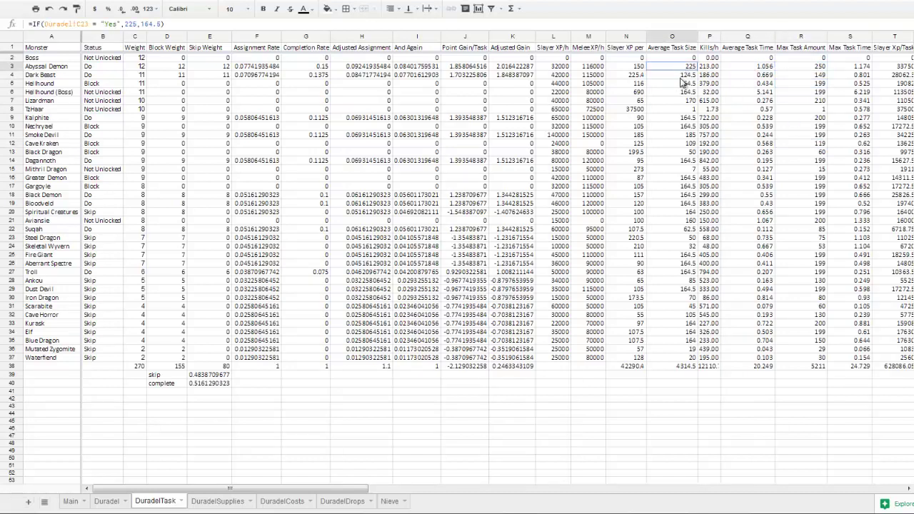
pyautogui.click(680, 86)
pyautogui.click(682, 66)
pyautogui.click(185, 25)
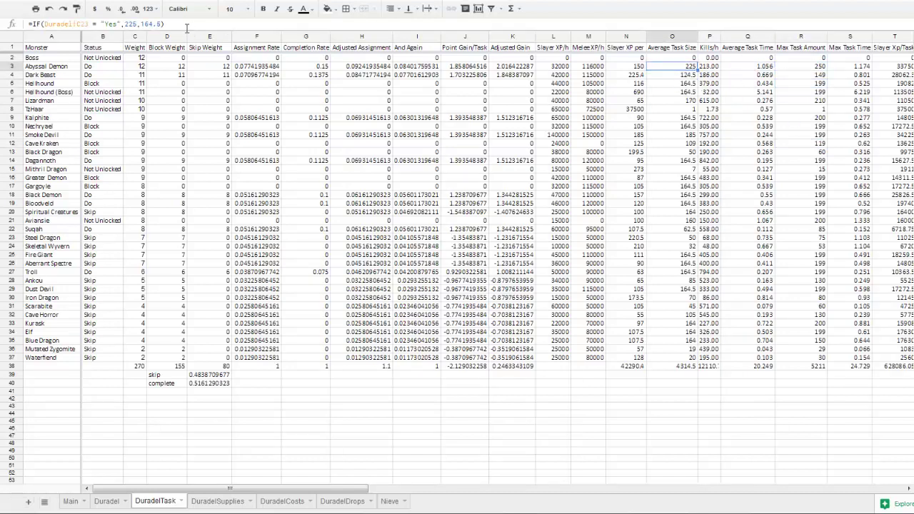
# Examine the Abyssal Demon's Average Task Time, Time at (%) and Time at (h) values
pyautogui.click(761, 66)
pyautogui.moveTo(309, 490); pyautogui.dragTo(521, 475)
pyautogui.click(742, 66)
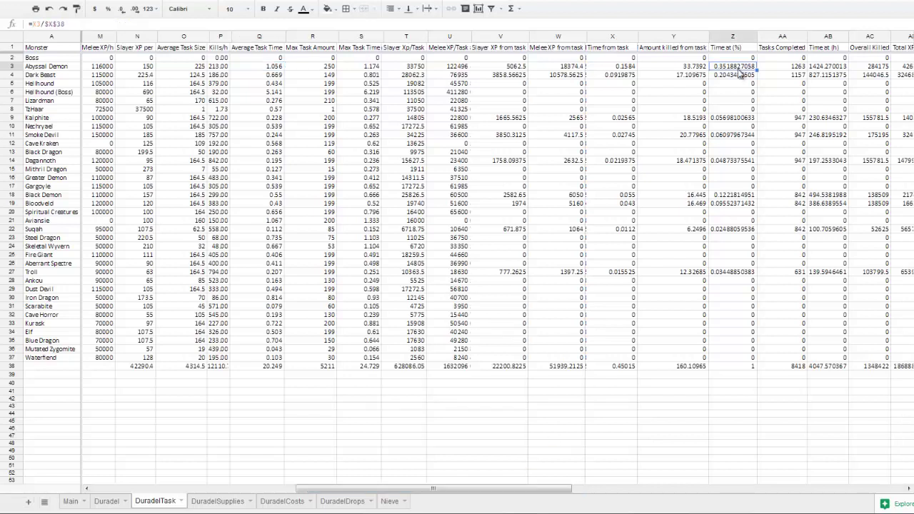
pyautogui.click(839, 67)
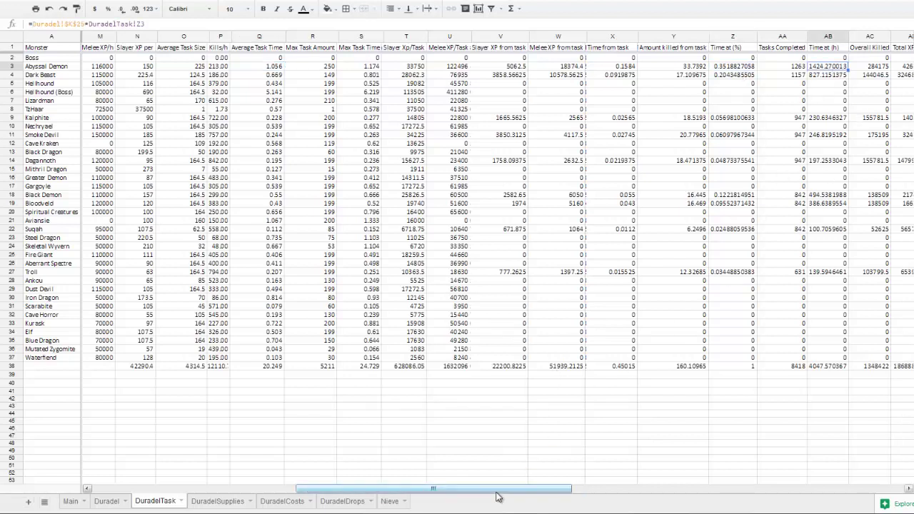
# Go through the Abyssal Demon's Overall Killed, Total XP From, XP From (%) and Magic XP/h formulas
pyautogui.moveTo(498, 492); pyautogui.dragTo(674, 464)
pyautogui.click(477, 66)
pyautogui.click(532, 67)
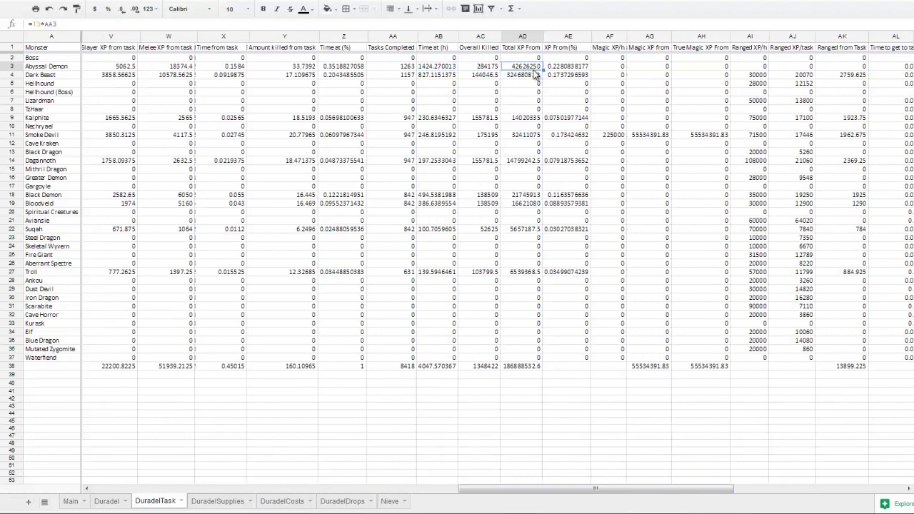
pyautogui.click(575, 68)
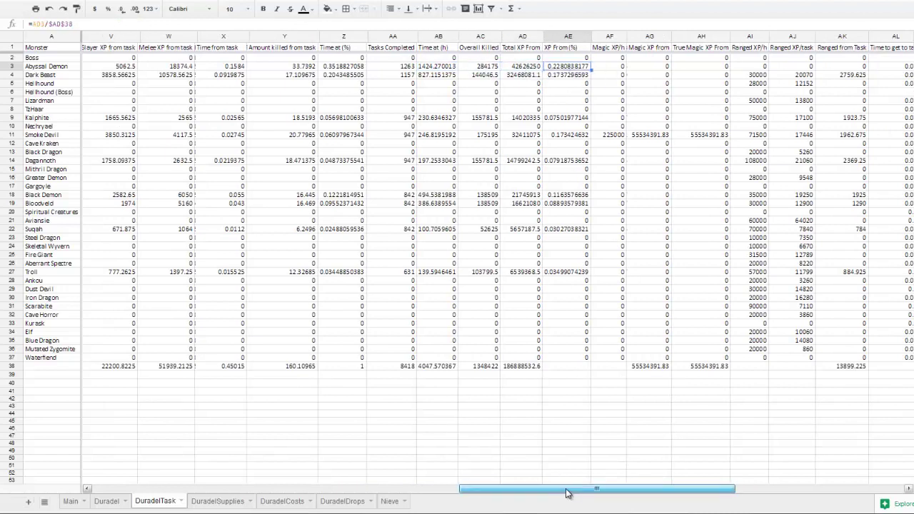
pyautogui.moveTo(570, 492); pyautogui.dragTo(690, 483)
pyautogui.click(330, 67)
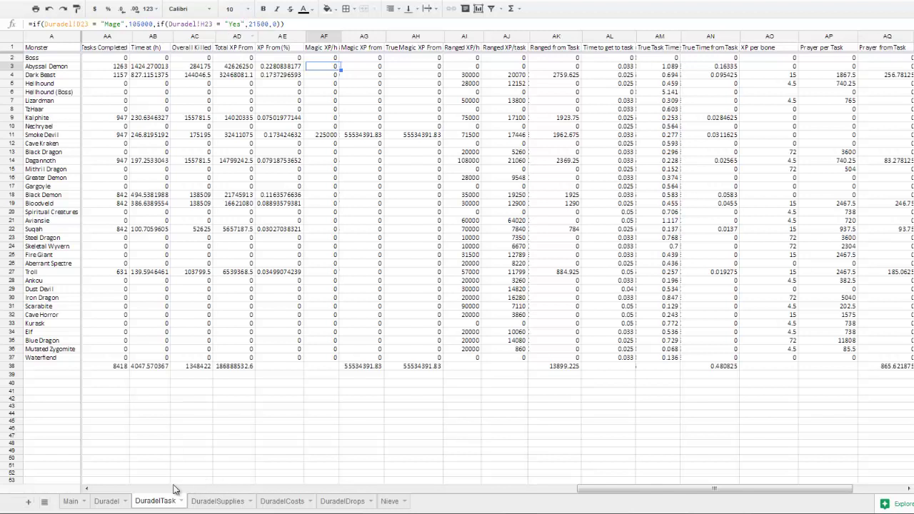
# Try Mage for the Abyssal Demon and Magic Imbue Yes for the Dark Beast to compare their Magic XP/h, and undo both changes
pyautogui.click(107, 503)
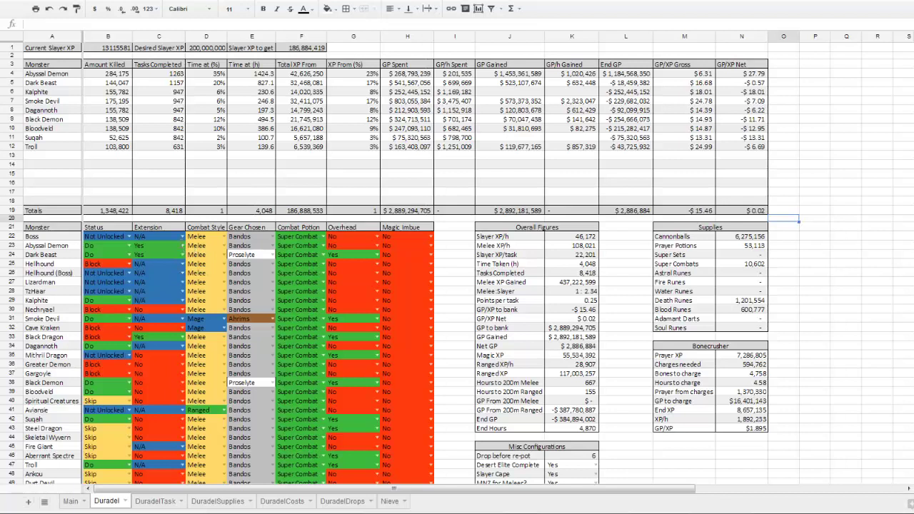
pyautogui.click(183, 246)
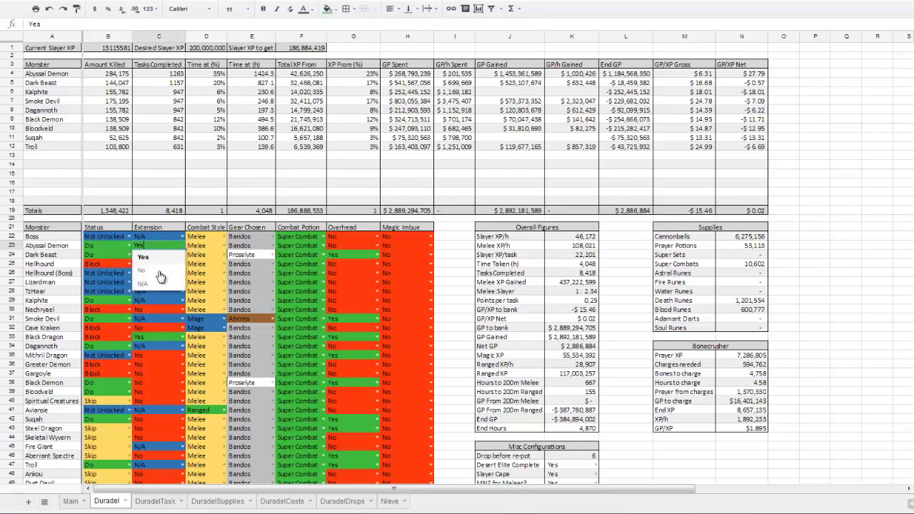
pyautogui.click(218, 245)
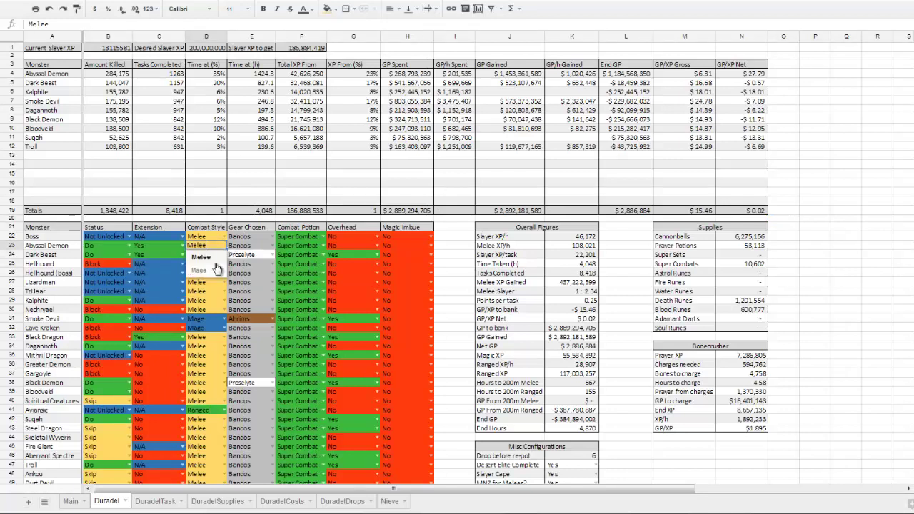
pyautogui.click(422, 255)
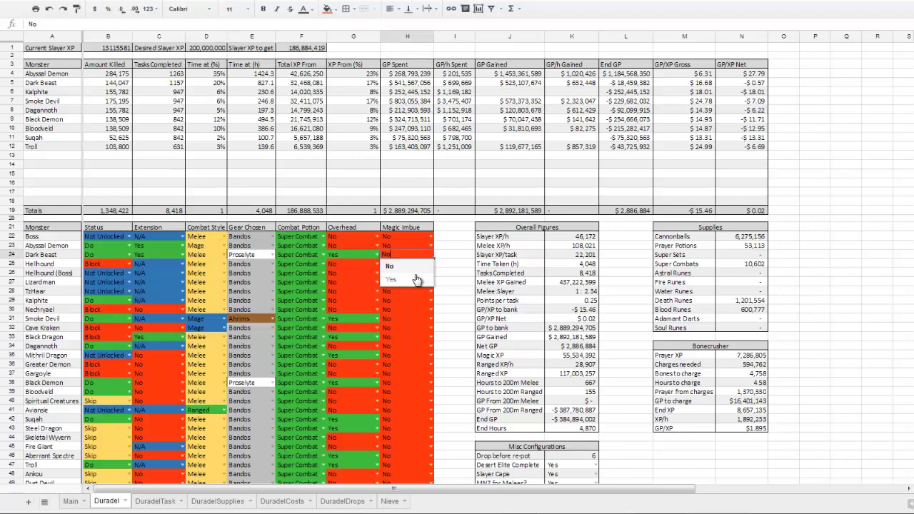
pyautogui.click(155, 501)
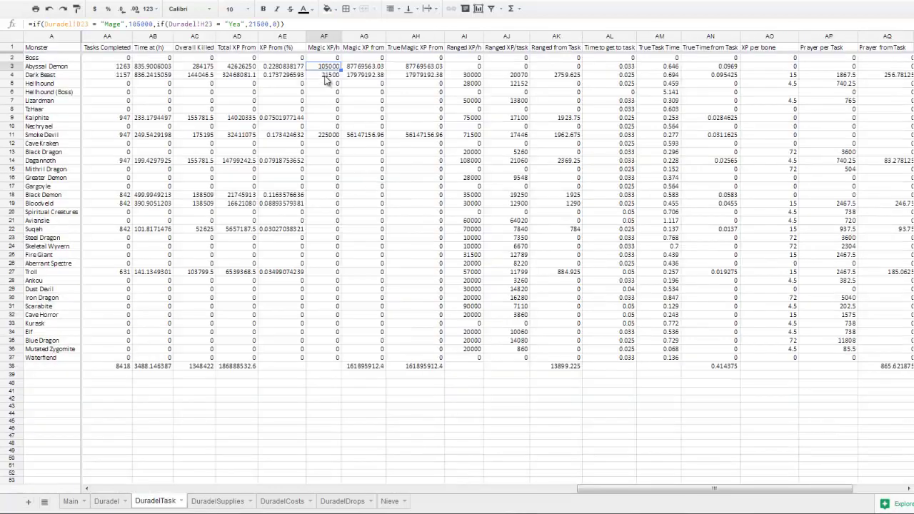
pyautogui.click(325, 76)
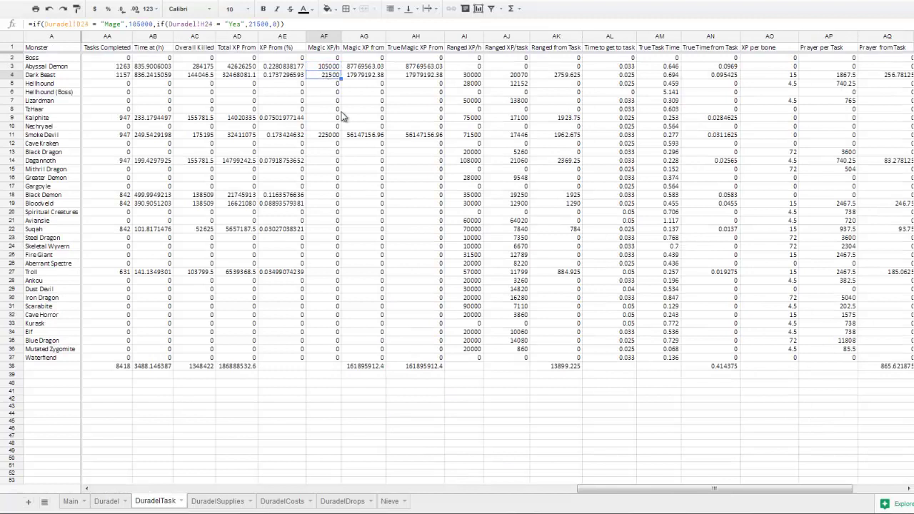
pyautogui.hotkey('ctrl', 'shift', 'pageup')
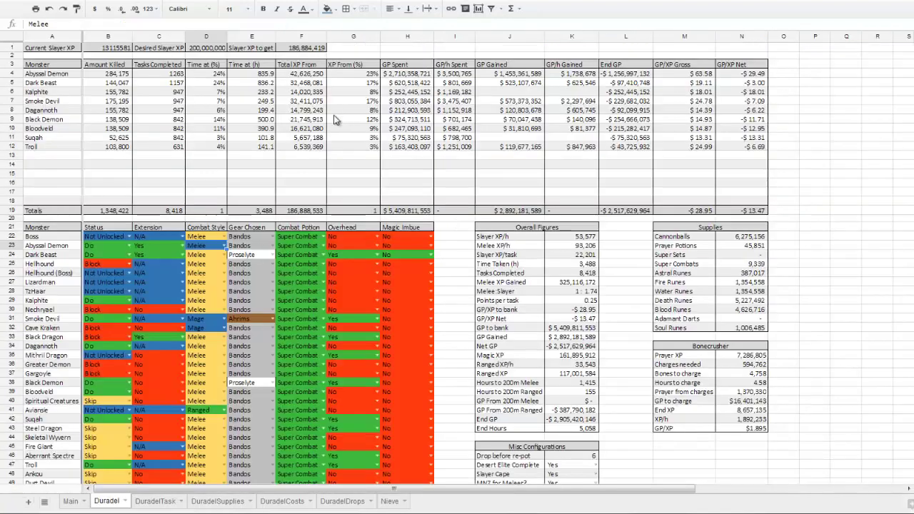
pyautogui.click(150, 508)
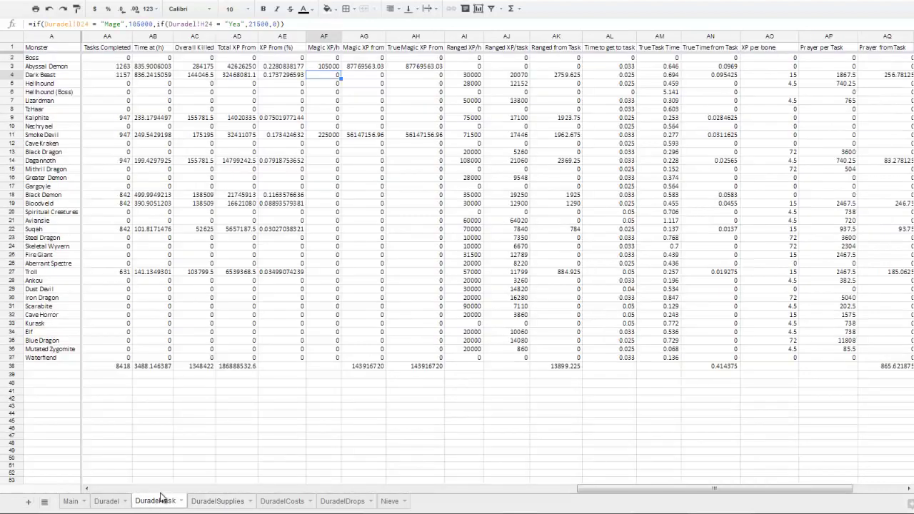
# Examine the Abyssal Demon's Magic XP from and True Magic XP From formulas and the totals of both columns
pyautogui.click(372, 67)
pyautogui.click(411, 69)
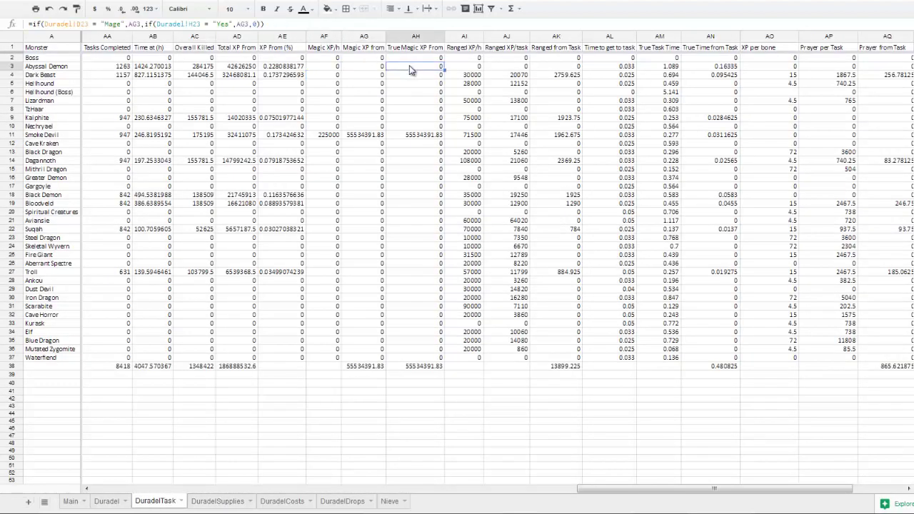
pyautogui.click(422, 367)
pyautogui.click(376, 367)
pyautogui.click(411, 367)
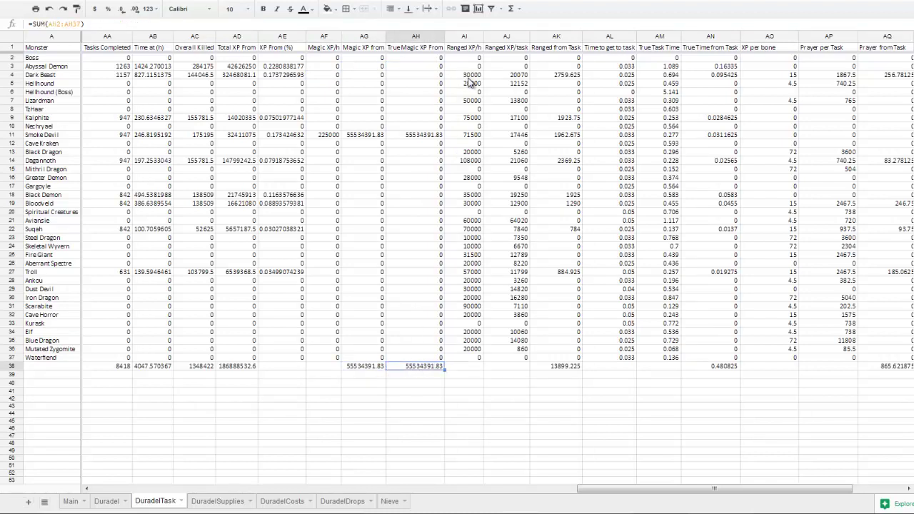
# Examine the Ranged XP/h entries for Dark Beast, Lizardman and Kalphite and the Dust Devil's Ranged XP/task formula
pyautogui.click(468, 77)
pyautogui.click(469, 101)
pyautogui.click(466, 117)
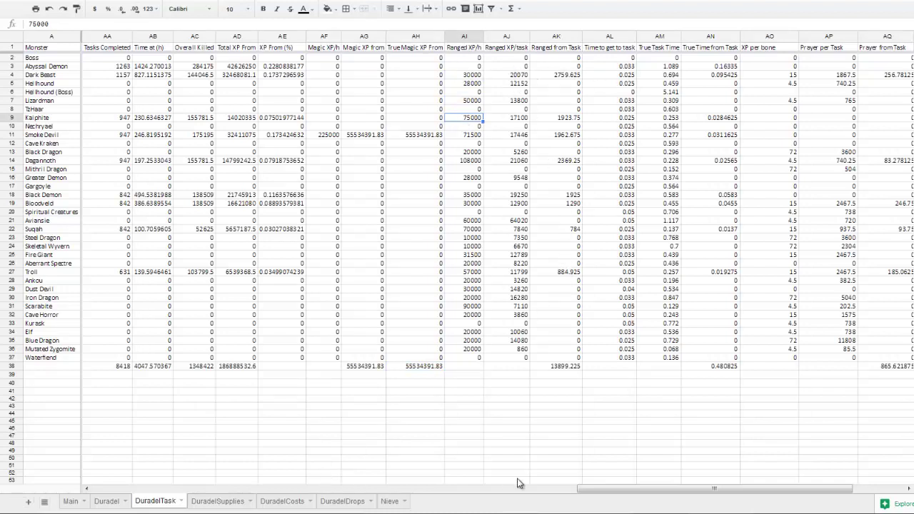
pyautogui.click(508, 291)
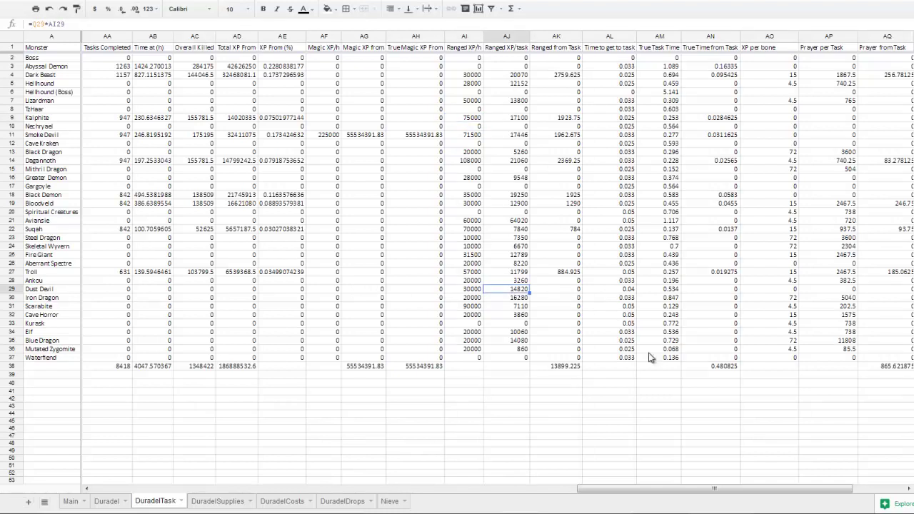
# Examine the Abyssal Demon's Time to get to task, True Task Time and True Time from Task cells
pyautogui.moveTo(714, 490); pyautogui.dragTo(774, 489)
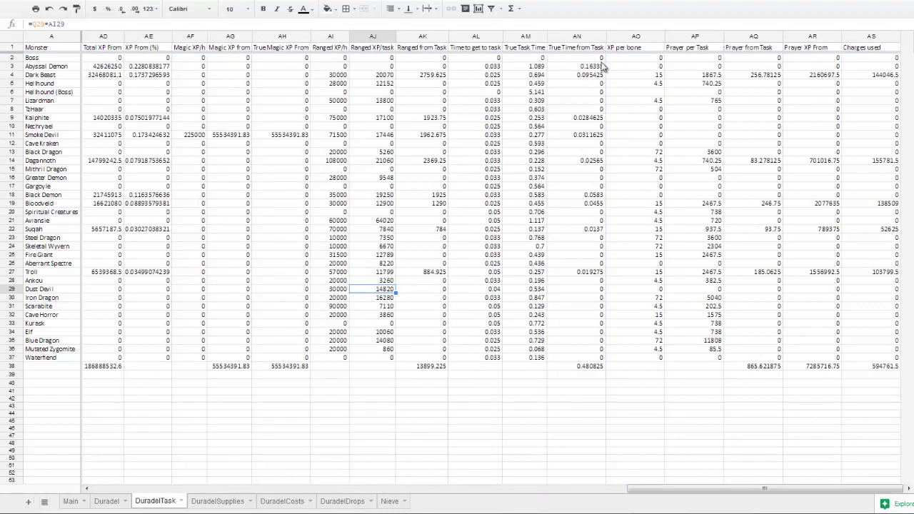
pyautogui.click(484, 74)
pyautogui.click(484, 67)
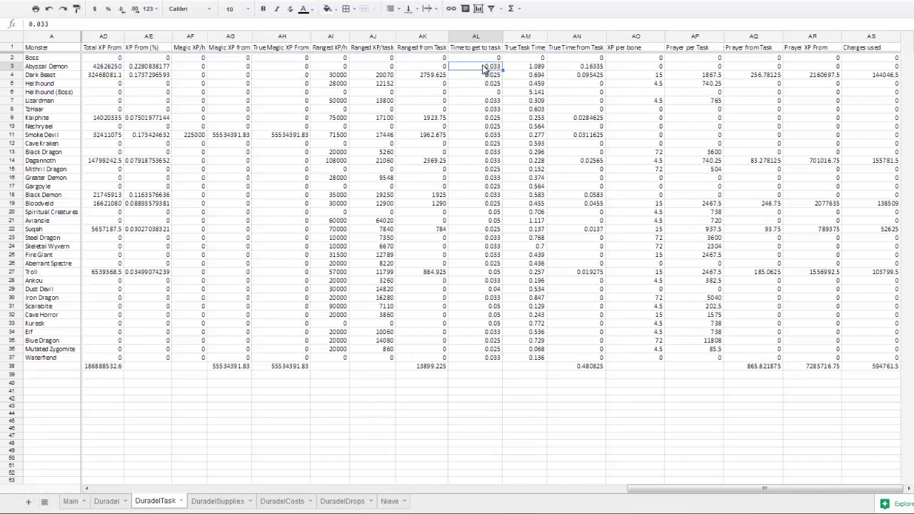
pyautogui.click(529, 70)
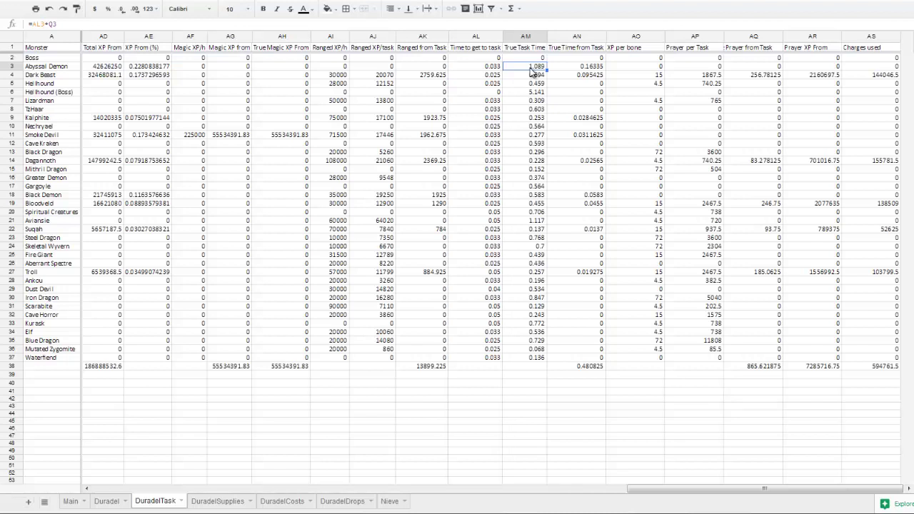
pyautogui.click(566, 71)
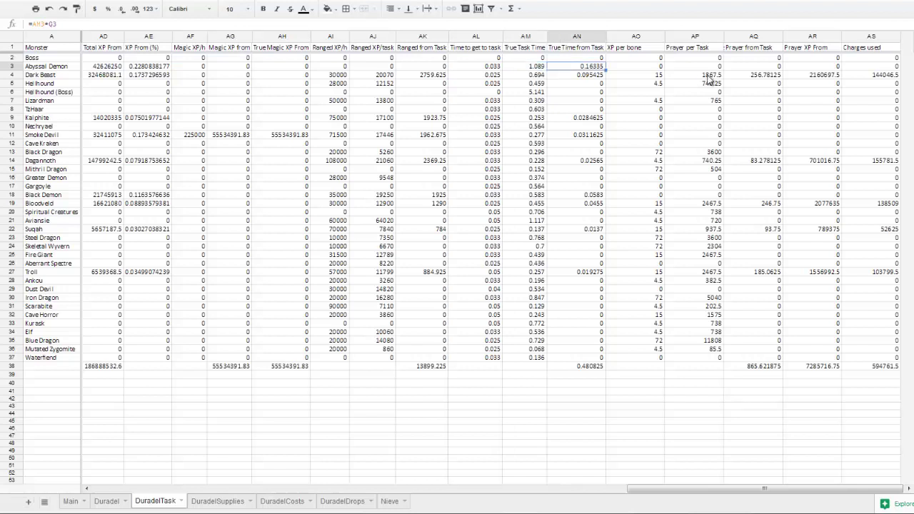
# Look over the XP per bone column and the prayer and charges columns beside it
pyautogui.click(643, 48)
pyautogui.moveTo(804, 239); pyautogui.dragTo(886, 373)
pyautogui.click(633, 400)
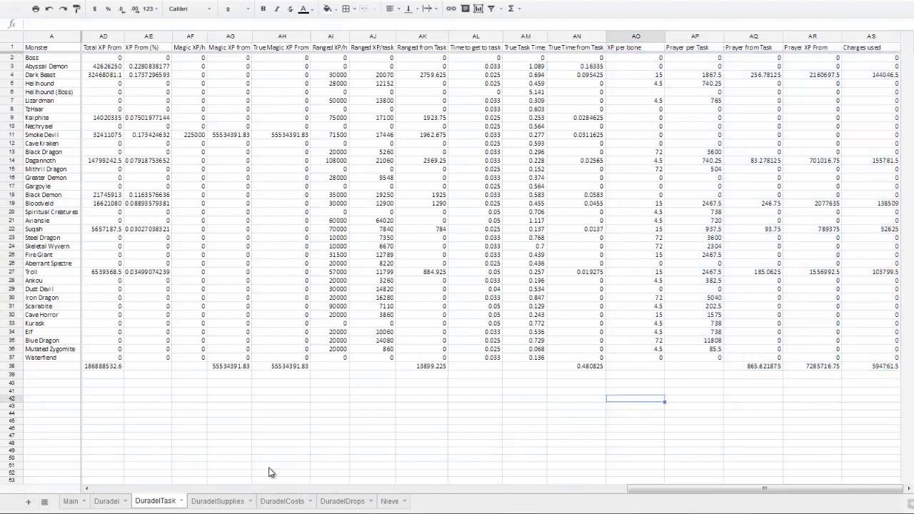
# Open the DuradelSupplies sheet and compare the Offensive Drain and Overhead Drain formulas in the Boss row
pyautogui.click(229, 502)
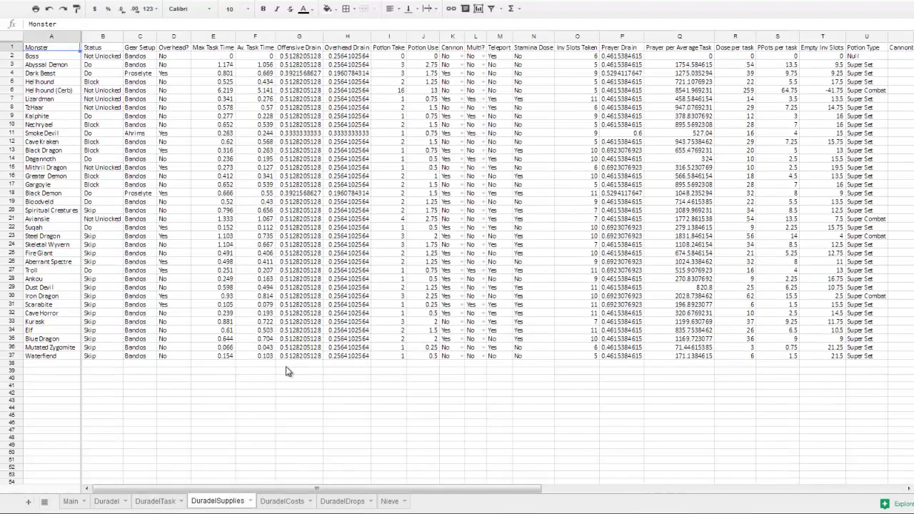
pyautogui.rightClick(285, 422)
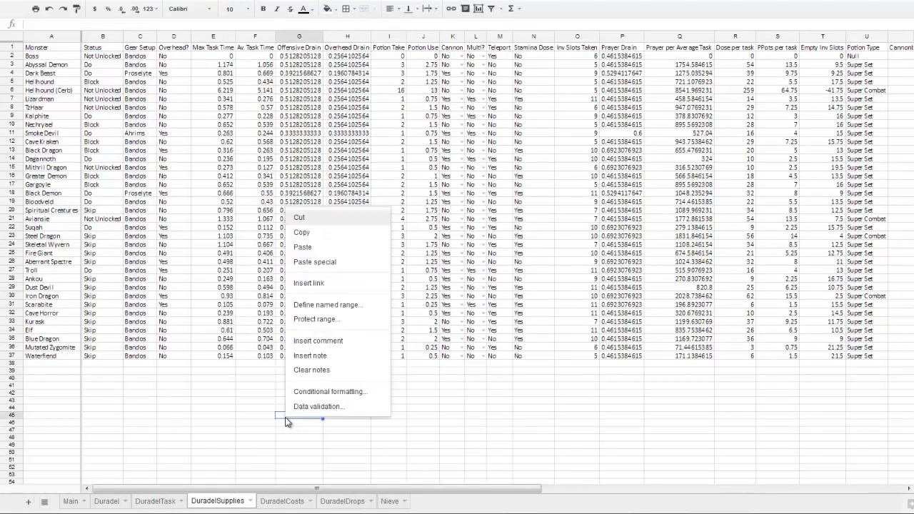
pyautogui.click(226, 416)
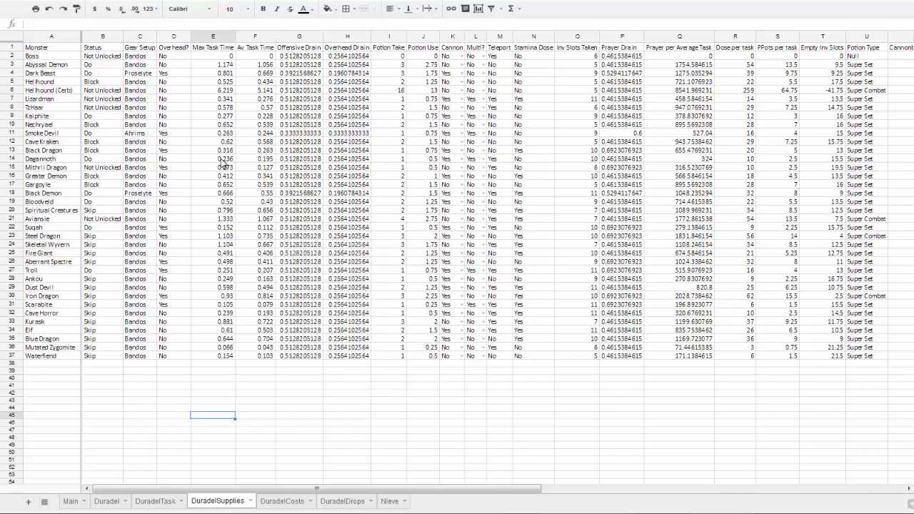
pyautogui.click(295, 58)
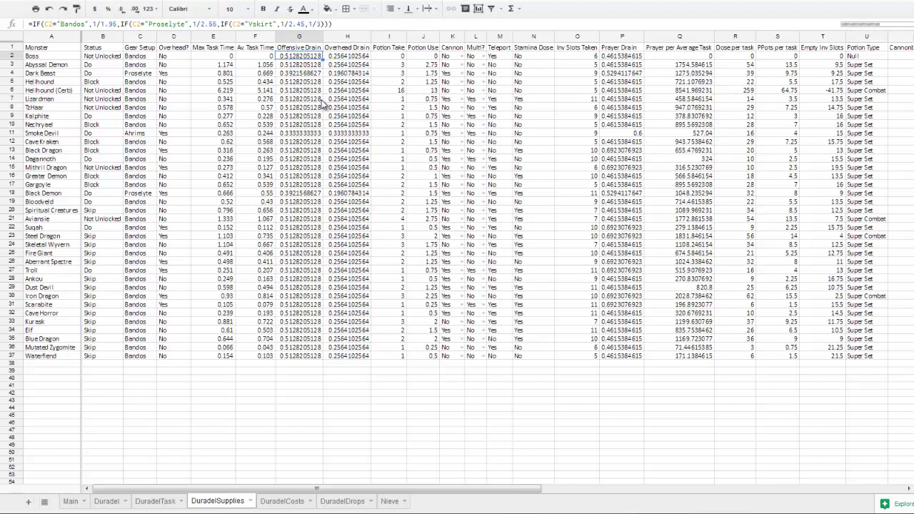
pyautogui.click(349, 56)
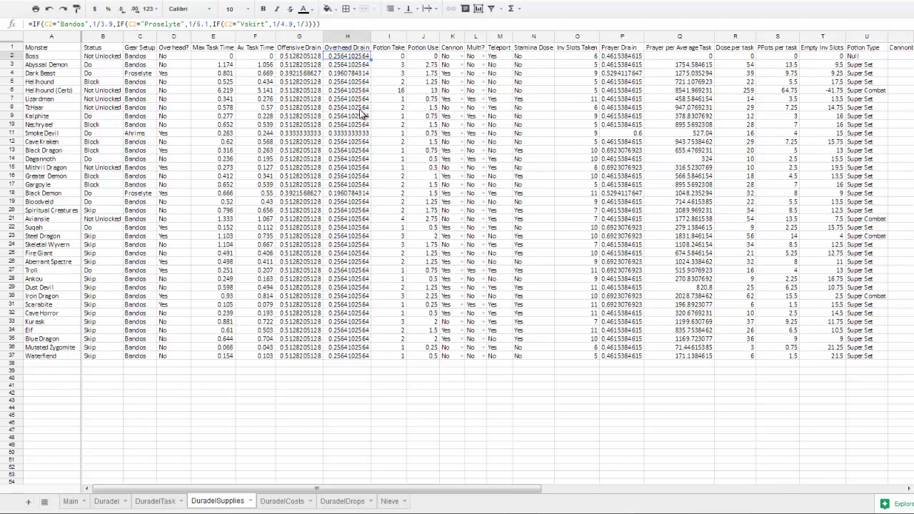
pyautogui.click(313, 57)
pyautogui.click(337, 58)
pyautogui.click(312, 57)
pyautogui.click(336, 57)
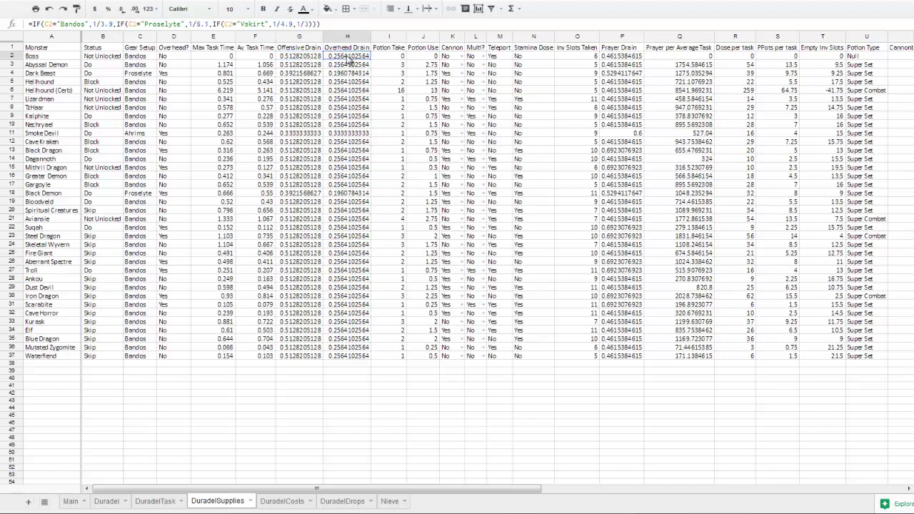
# On the Duradel sheet, set the Abyssal Demon's Combat Style to Mage and Gear Chosen to Ahrims
pyautogui.click(108, 502)
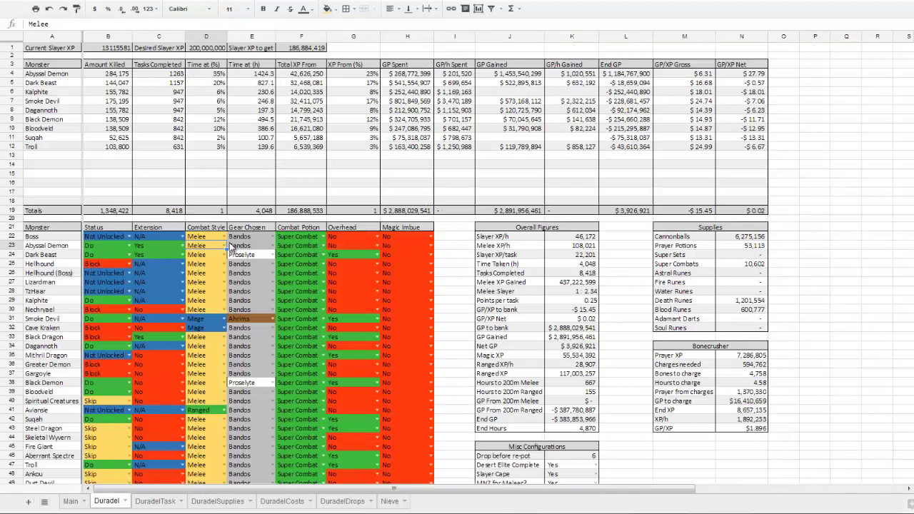
pyautogui.click(225, 246)
pyautogui.press('Down')
pyautogui.press('Down')
pyautogui.press('Return')
pyautogui.click(273, 245)
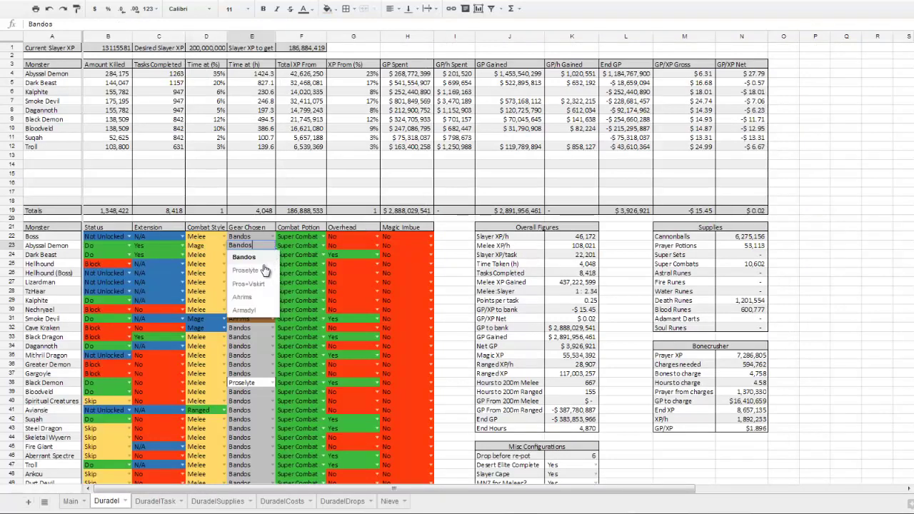
# Check the Abyssal Demon's Offensive Drain and Overhead Drain on the DuradelSupplies sheet with the new gear
pyautogui.click(216, 502)
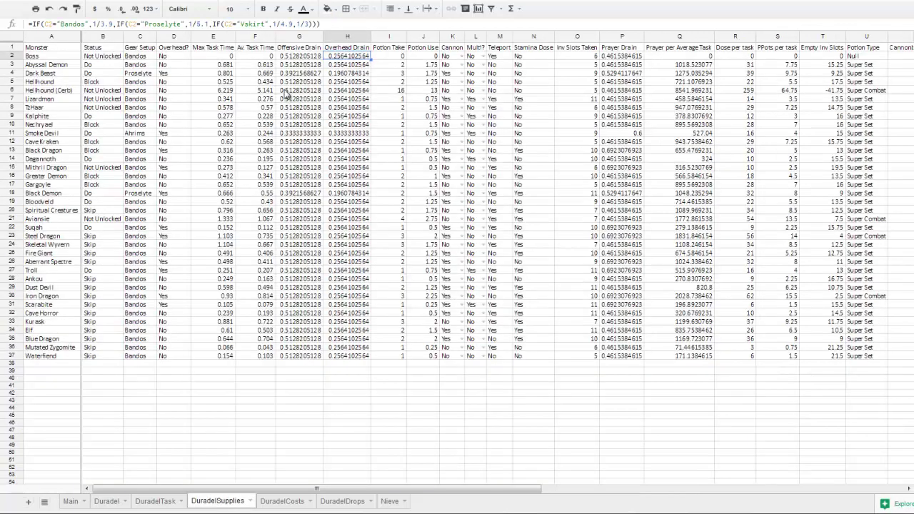
pyautogui.click(300, 64)
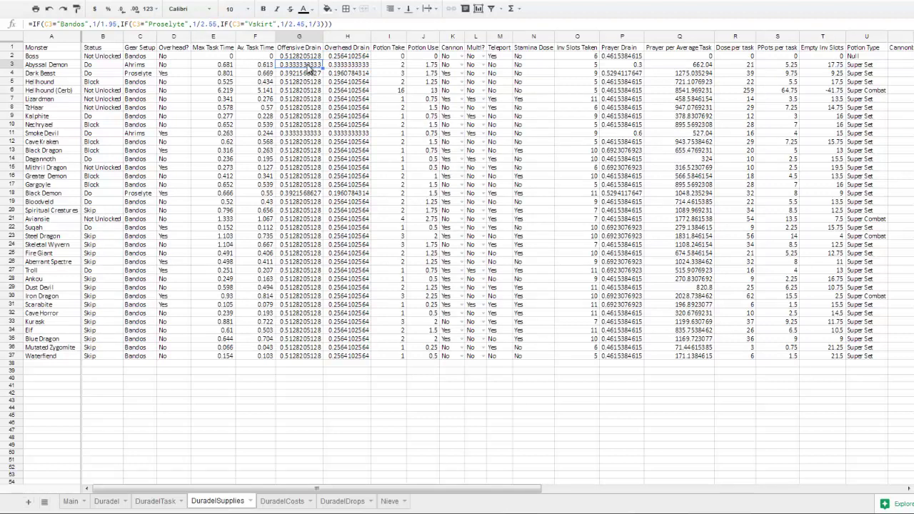
pyautogui.click(339, 67)
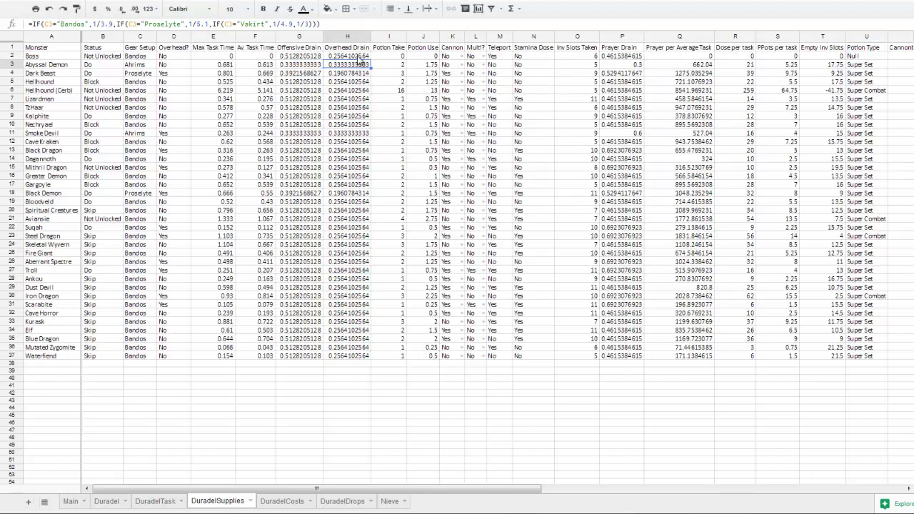
# Check the Overhead? references for Hellhound (Cerb) and Dark Beast against the Overhead settings on the Duradel sheet
pyautogui.click(173, 90)
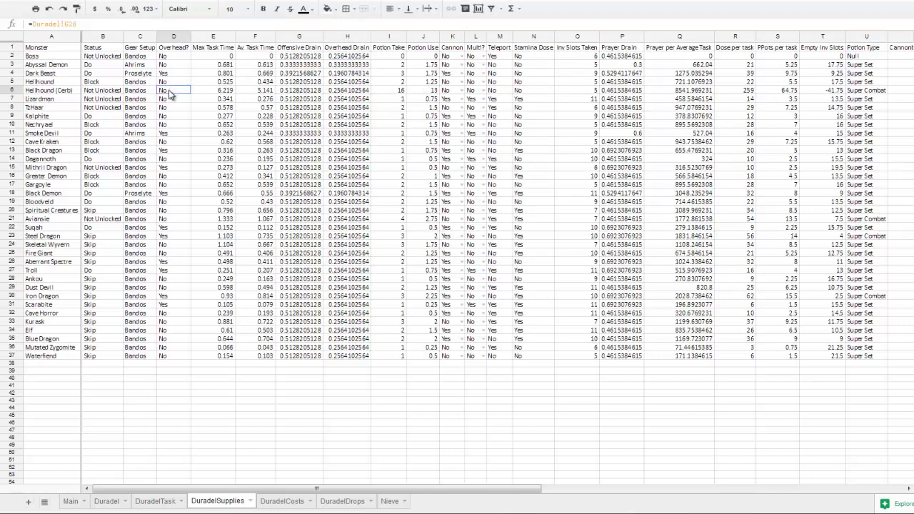
pyautogui.click(174, 73)
pyautogui.click(108, 502)
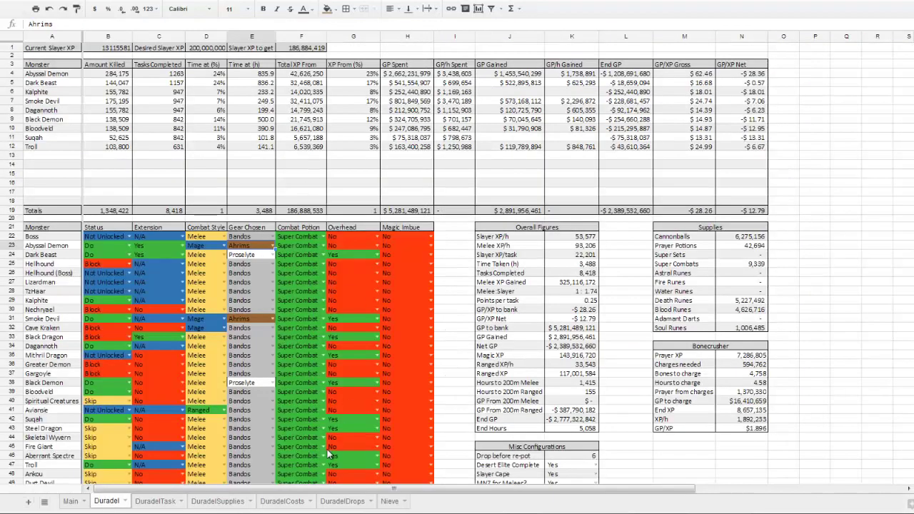
# Examine the Potion Take formulas for several monsters on DuradelSupplies and compare the Abyssal Demon's with its Potion Use formula
pyautogui.click(234, 504)
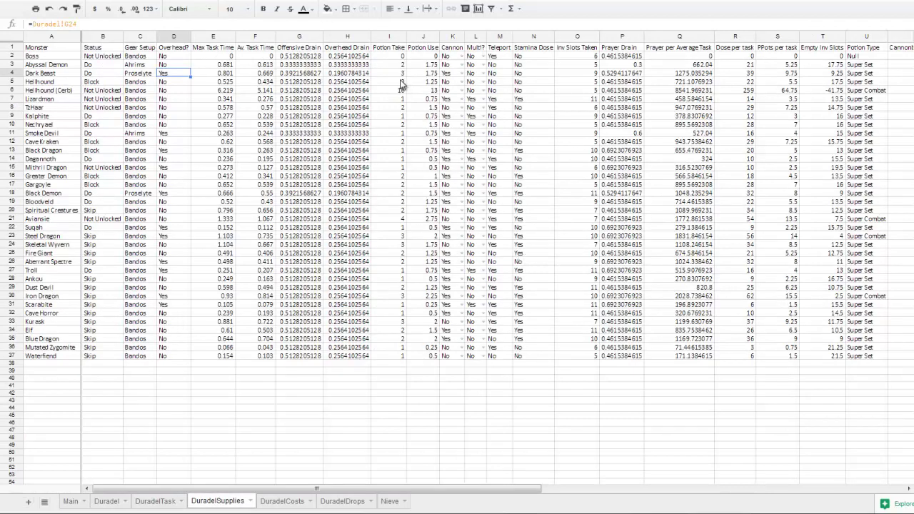
pyautogui.click(391, 56)
pyautogui.click(393, 81)
pyautogui.click(393, 90)
pyautogui.click(392, 131)
pyautogui.click(389, 157)
pyautogui.click(390, 65)
pyautogui.click(433, 67)
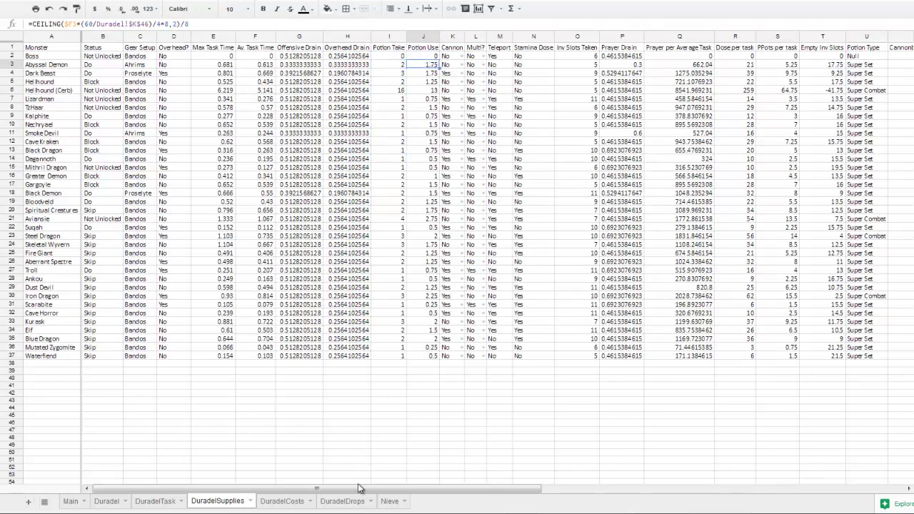
pyautogui.moveTo(362, 489); pyautogui.dragTo(425, 486)
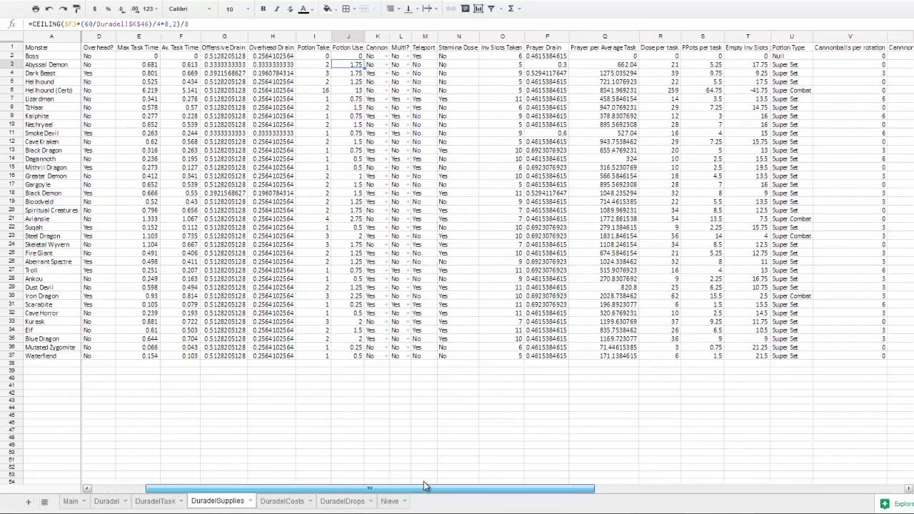
pyautogui.click(320, 66)
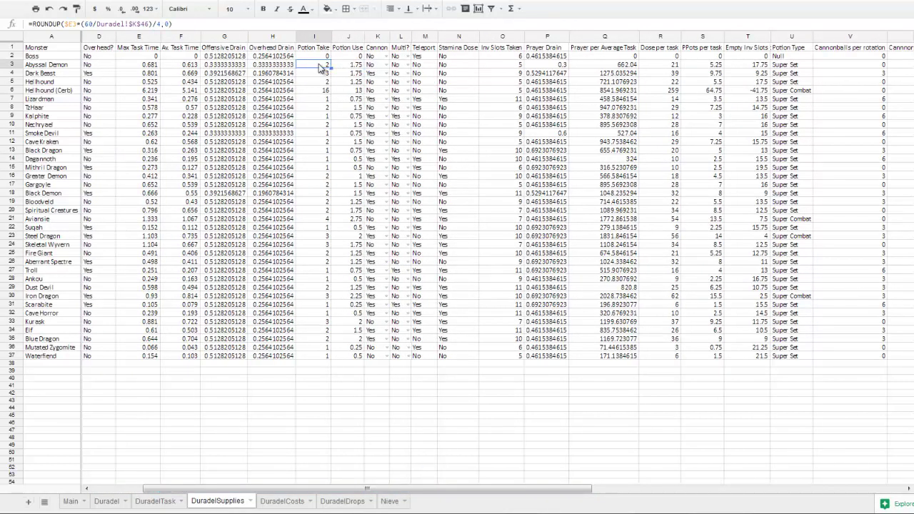
pyautogui.click(346, 66)
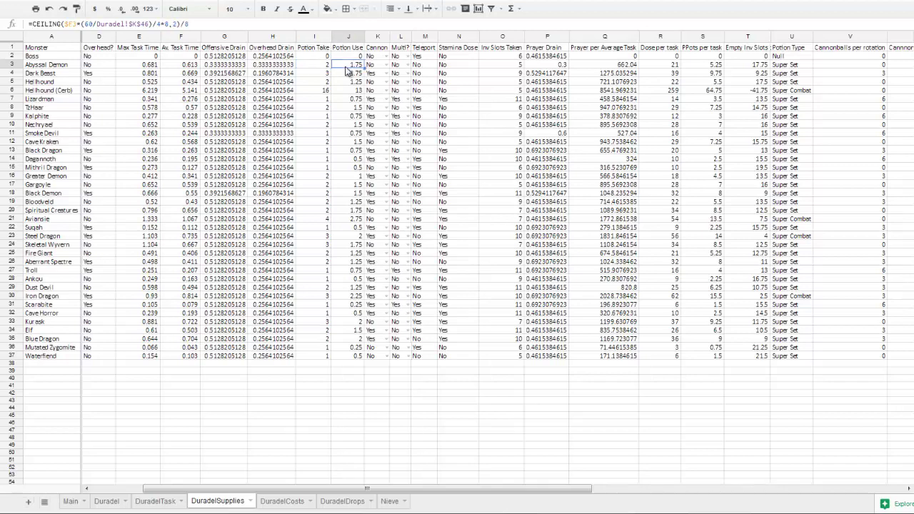
# Go through the Abyssal Demon's Cannon, Multi?, Teleport and Stamina Dose settings, and TzHaar's Teleport and Stamina Dose
pyautogui.click(377, 65)
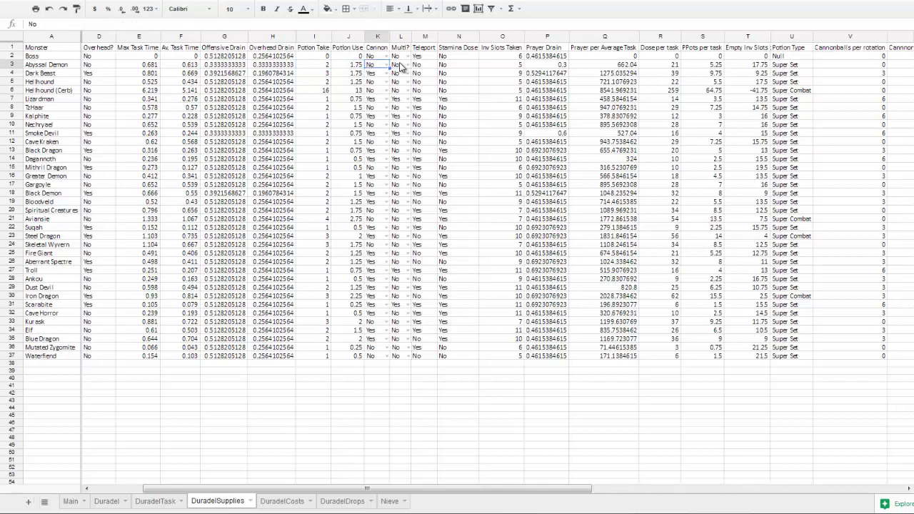
pyautogui.click(400, 66)
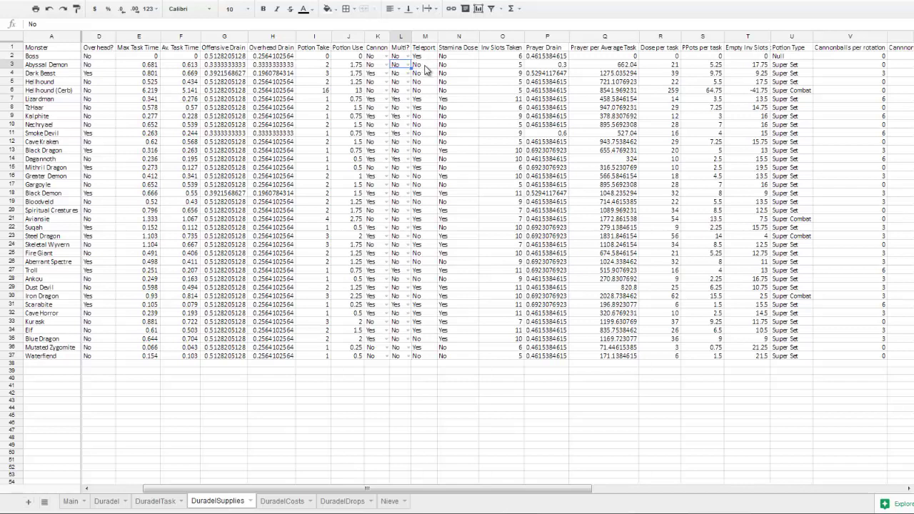
pyautogui.click(426, 67)
pyautogui.click(460, 65)
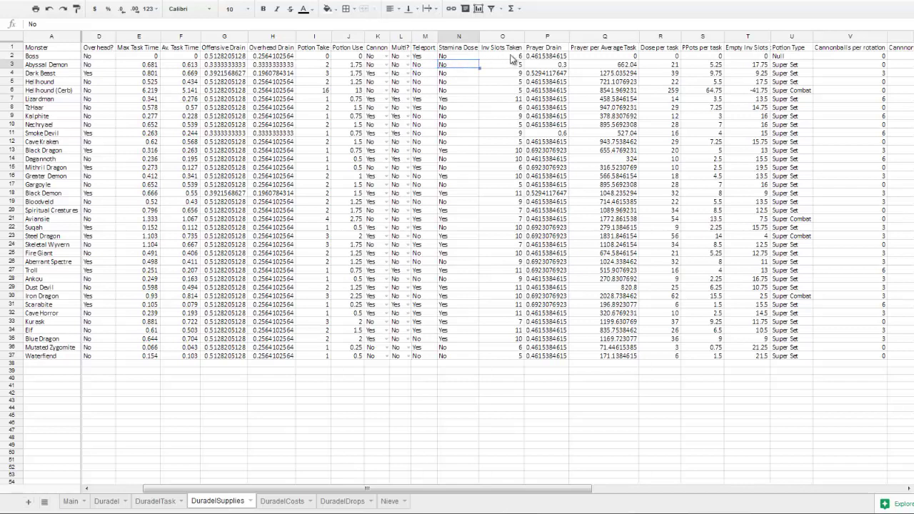
pyautogui.click(432, 107)
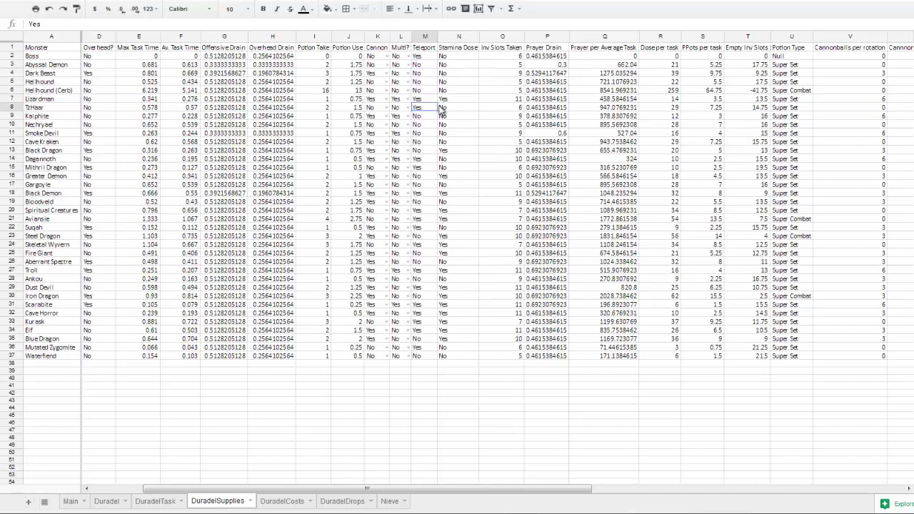
pyautogui.click(455, 108)
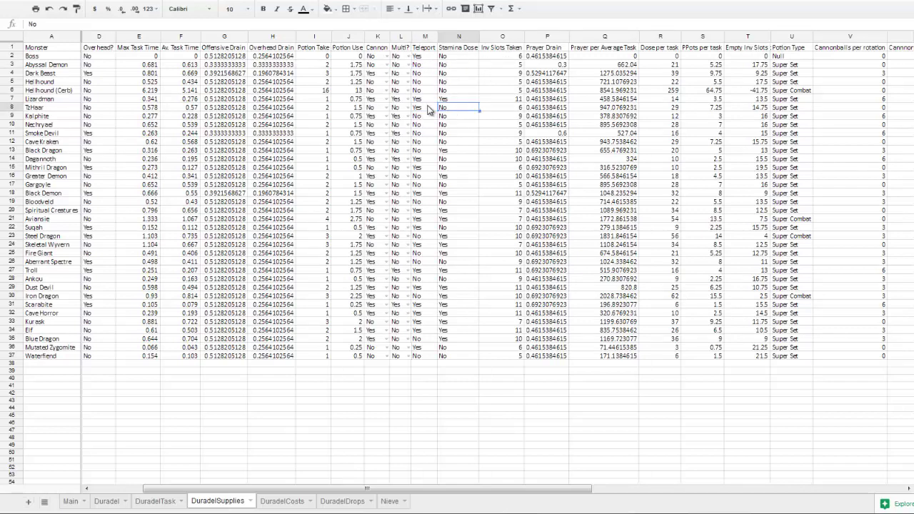
# Review the Inv Slots Taken column, and look over the prayer, cannonball and rune columns that follow it
pyautogui.click(513, 62)
pyautogui.click(504, 37)
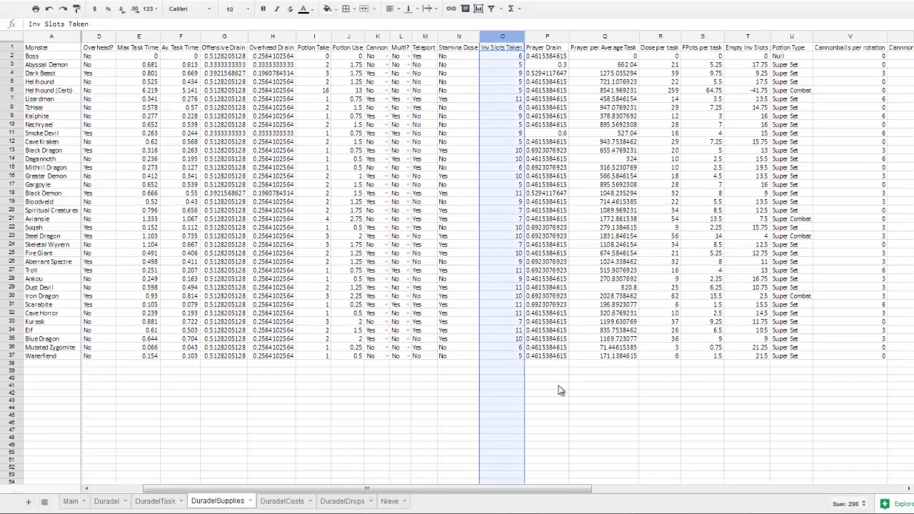
pyautogui.click(557, 387)
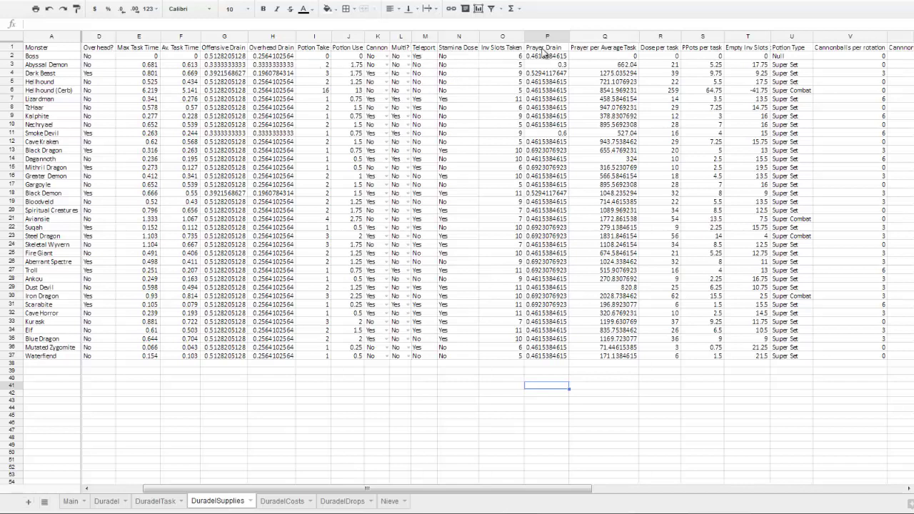
pyautogui.moveTo(467, 489); pyautogui.dragTo(662, 470)
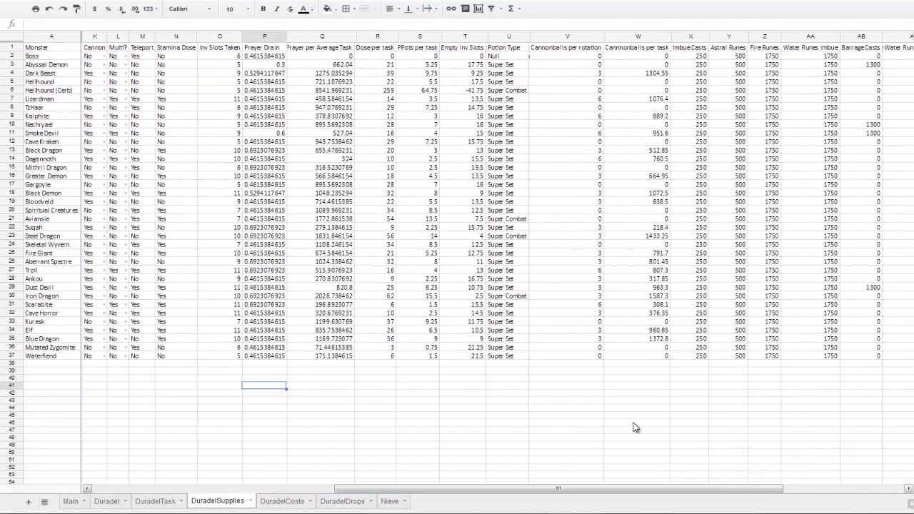
# Review the Empty Inv Slots column and the Potion Type formulas, and fit the cut-off prayer column to its header
pyautogui.click(463, 37)
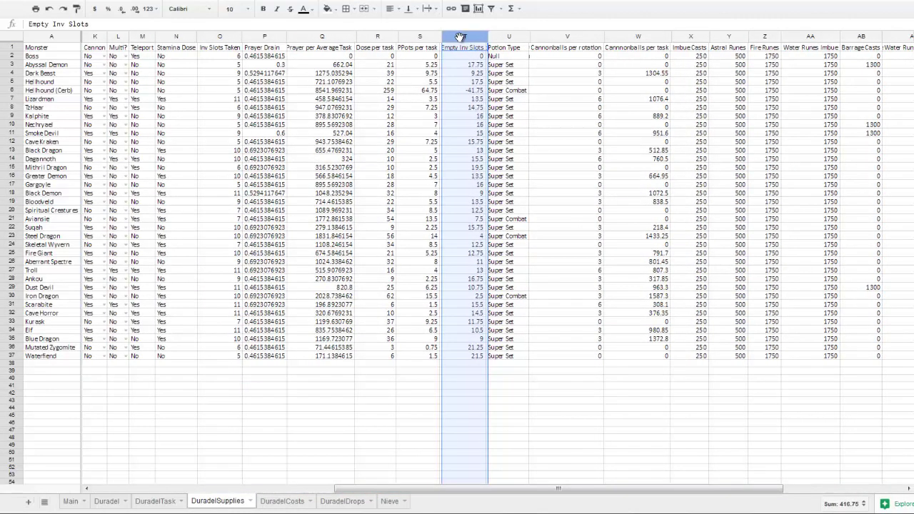
pyautogui.click(510, 65)
pyautogui.click(508, 150)
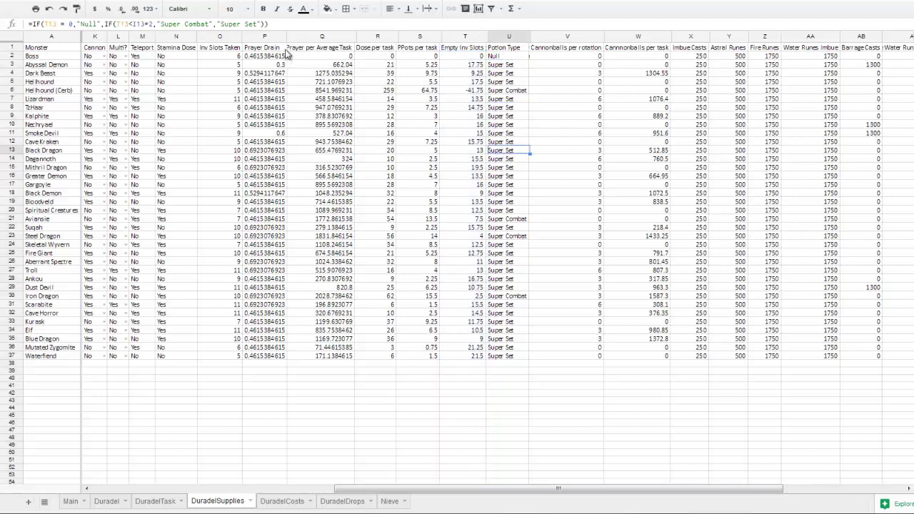
pyautogui.doubleClick(286, 36)
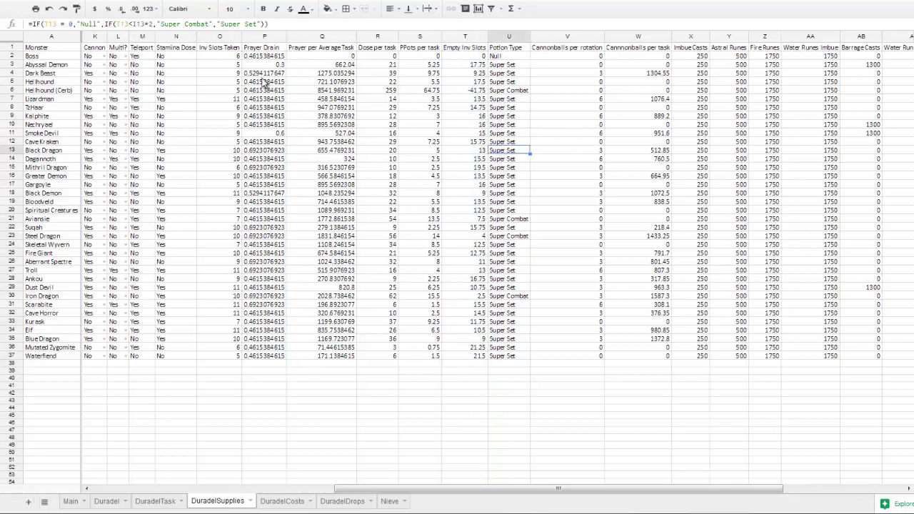
# Compare several monsters' Prayer Drain formulas, and follow the Dark Beast's through Prayer per AverageTask, Dose per task and PPots per task
pyautogui.click(265, 81)
pyautogui.click(264, 115)
pyautogui.click(264, 167)
pyautogui.click(313, 100)
pyautogui.click(264, 74)
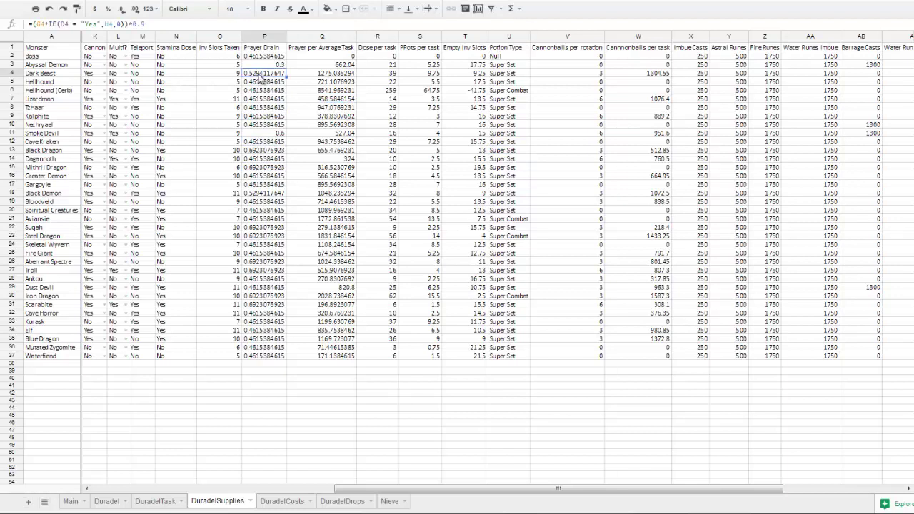
pyautogui.click(329, 74)
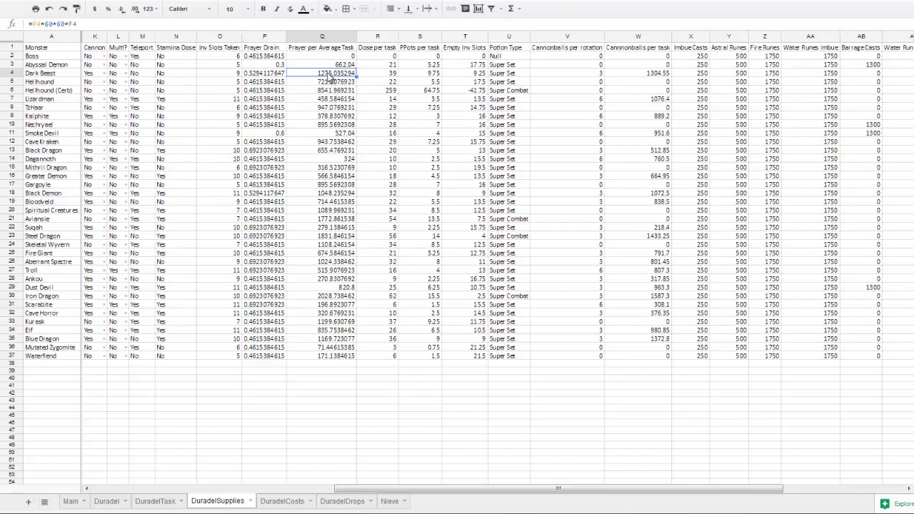
pyautogui.click(377, 71)
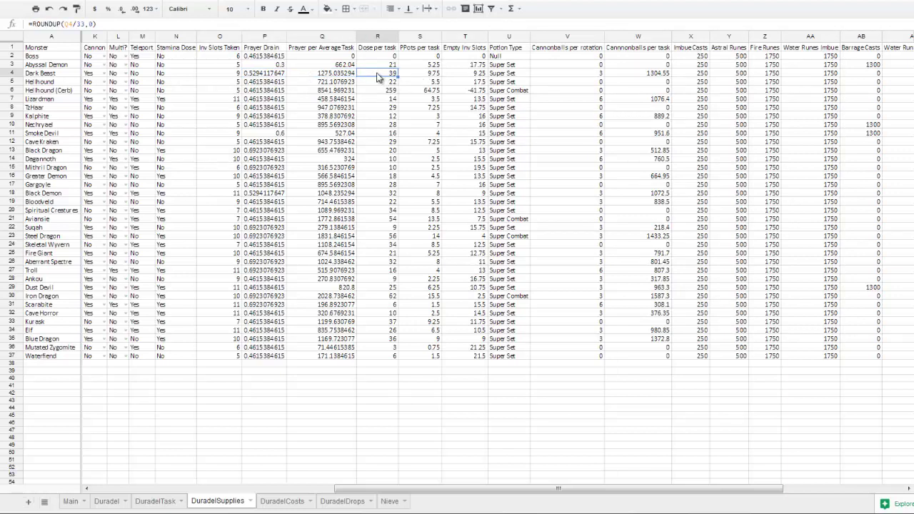
pyautogui.click(430, 77)
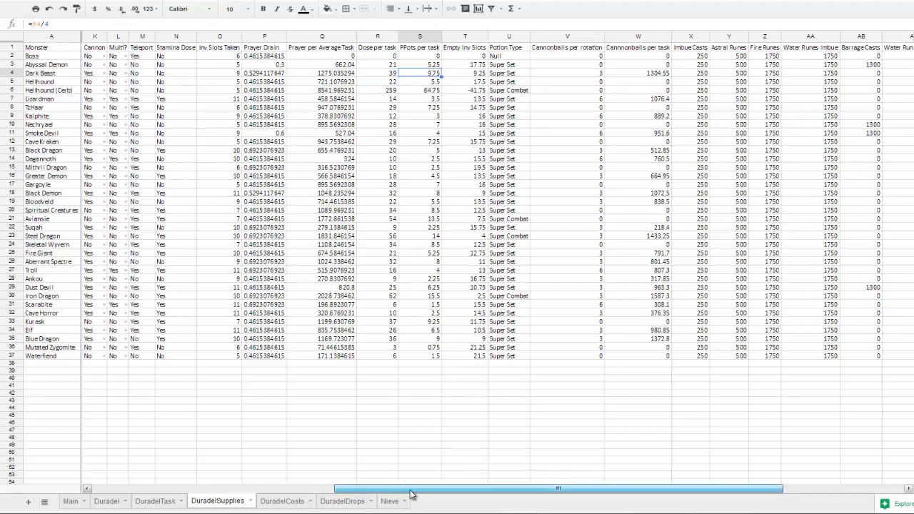
# Examine the Cannonballs per rotation formula and check it against the Cannon and Multi? settings for Kalphite and Dark Beast
pyautogui.moveTo(427, 493); pyautogui.dragTo(540, 483)
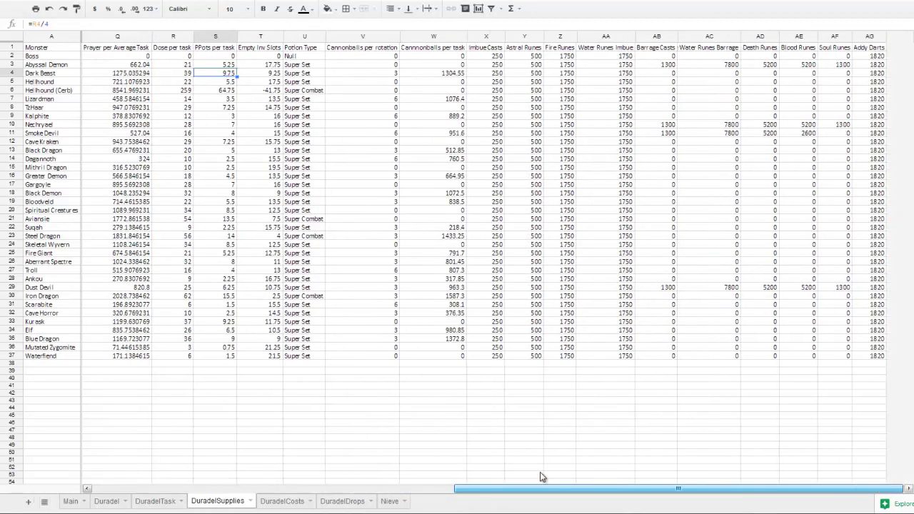
pyautogui.click(381, 55)
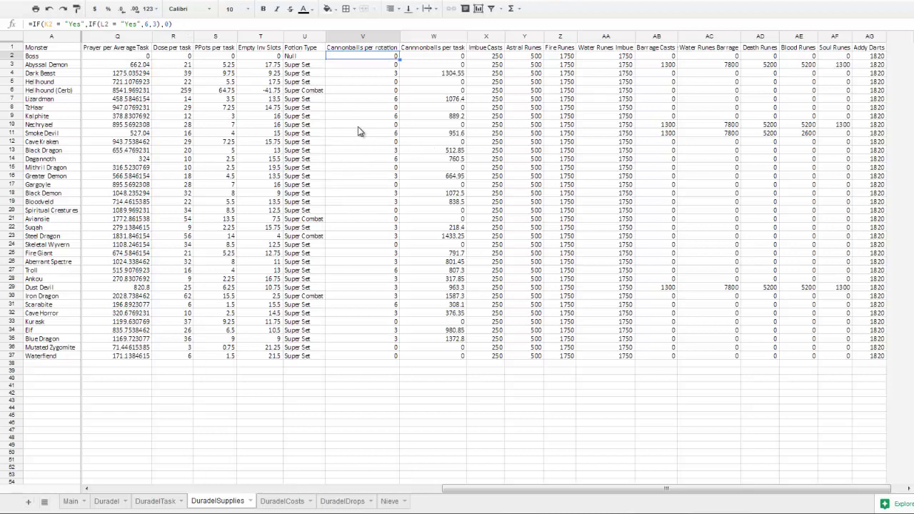
pyautogui.click(376, 74)
pyautogui.moveTo(544, 494); pyautogui.dragTo(422, 464)
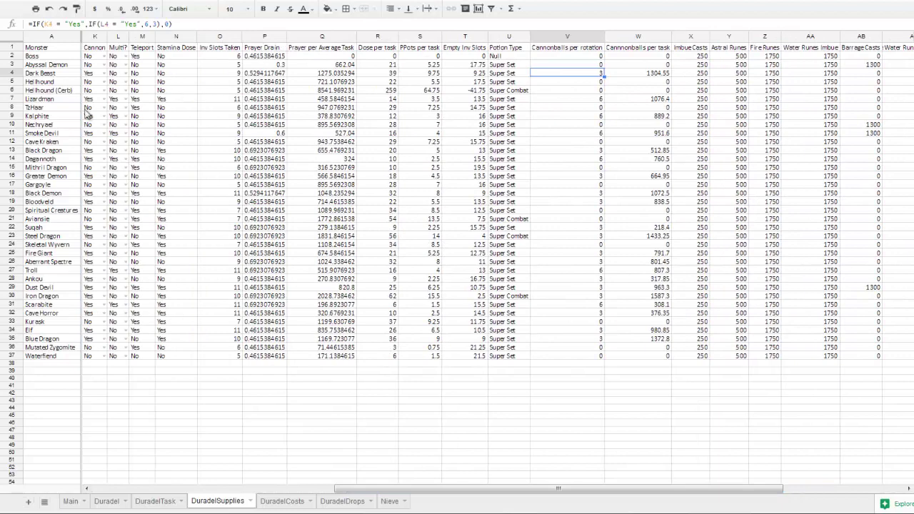
pyautogui.click(12, 117)
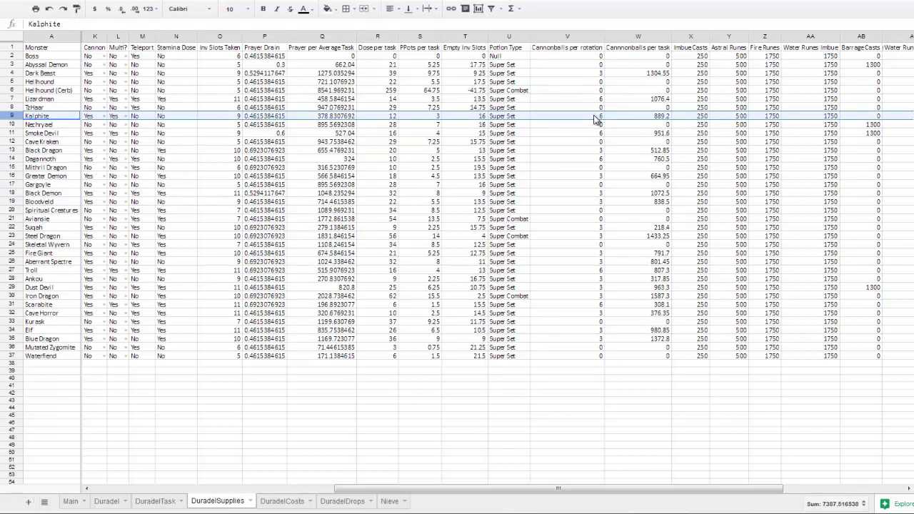
pyautogui.click(13, 74)
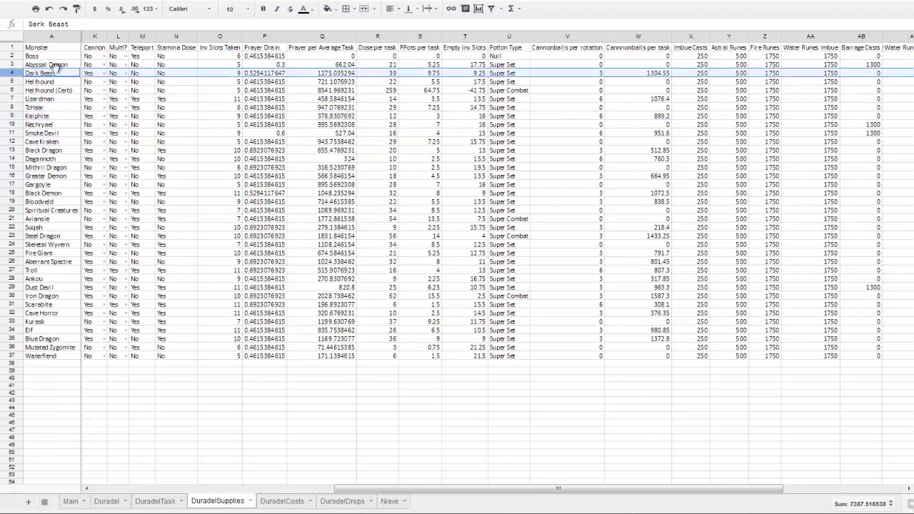
pyautogui.click(587, 75)
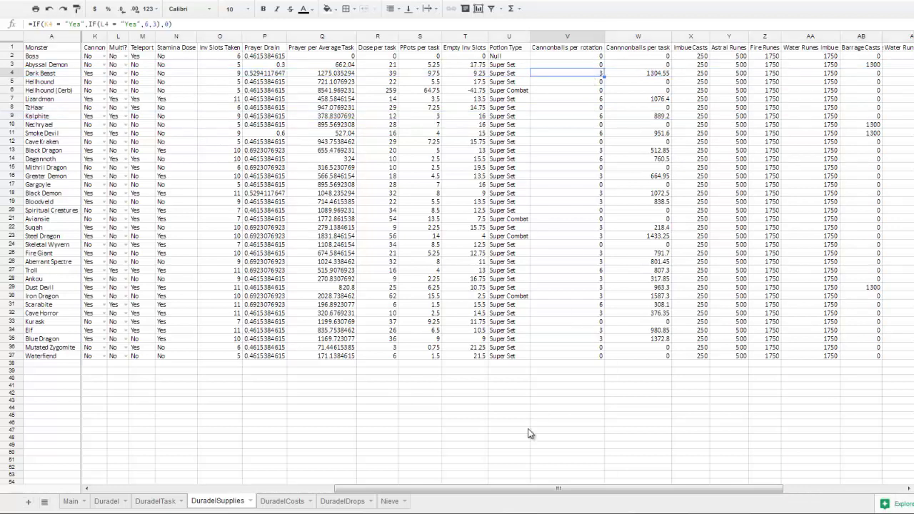
# Examine the Dark Beast's Cannonballs per task formula and Imbue Casts, and go through the Hellhound's imbue rune formulas
pyautogui.moveTo(515, 493); pyautogui.dragTo(665, 490)
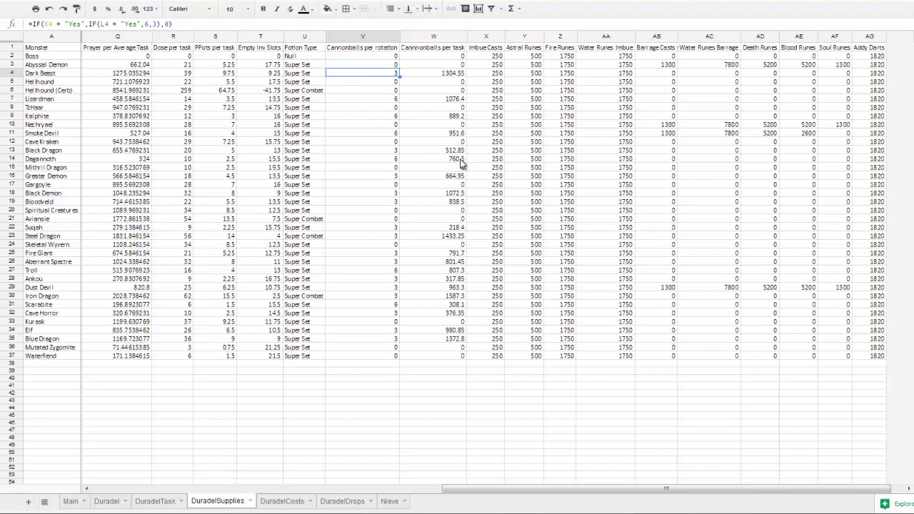
pyautogui.click(440, 74)
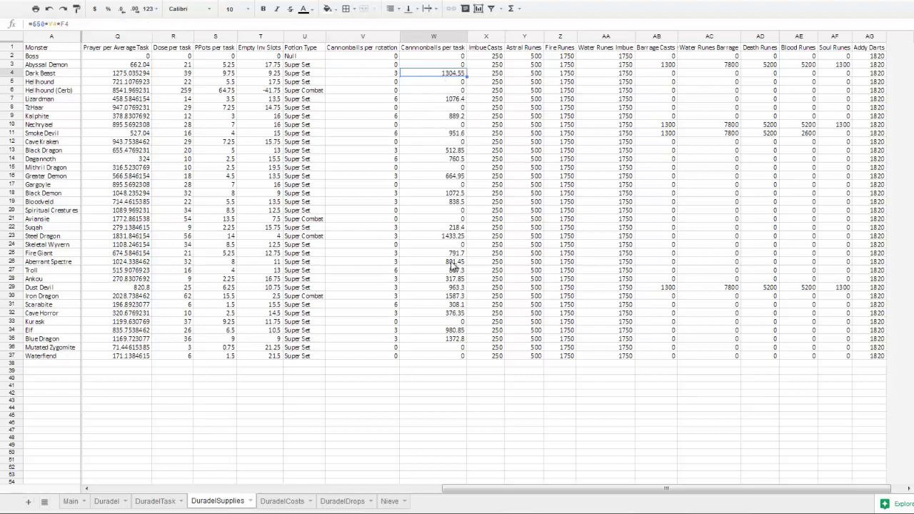
pyautogui.click(492, 74)
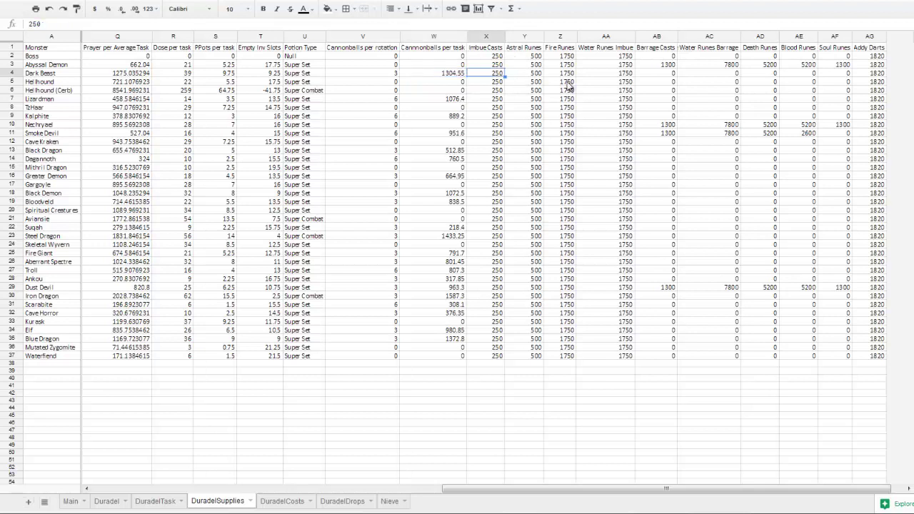
pyautogui.press('Down')
pyautogui.press('Right')
pyautogui.press('Right')
pyautogui.press('Right')
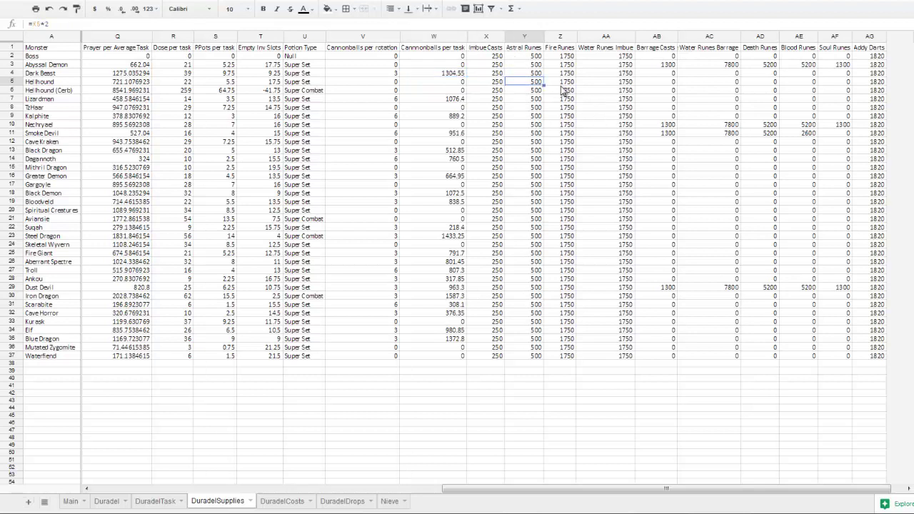
# Go through the Abyssal Demon's Barrage Casts and its water, death, blood and soul runes, up to Addy Darts
pyautogui.click(663, 65)
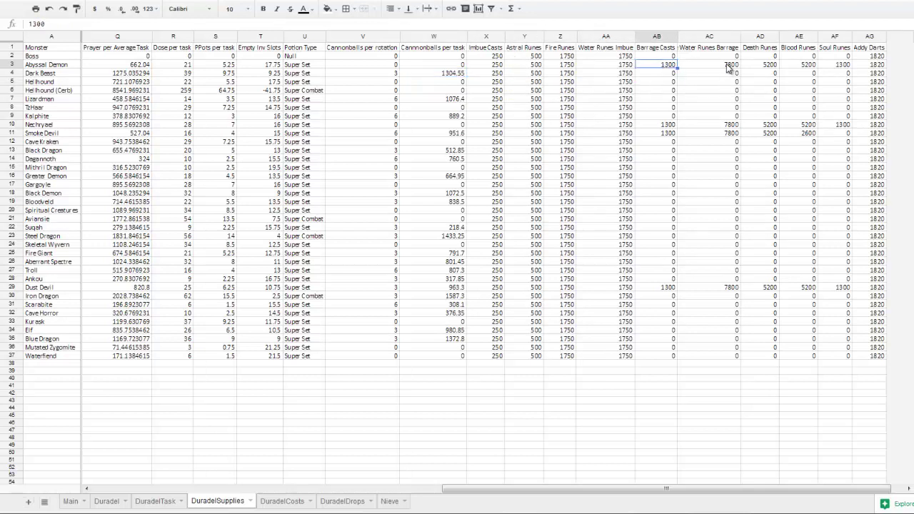
pyautogui.press('Right')
pyautogui.press('Right')
pyautogui.press('Right')
pyautogui.press('Right')
pyautogui.press('Right')
pyautogui.press('Up')
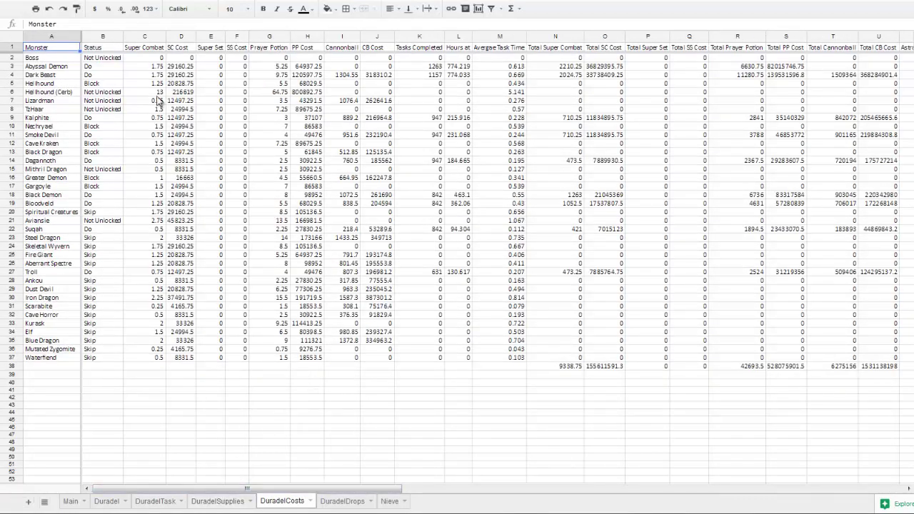
# On the DuradelCosts sheet, examine the Boss row's Super Combat, SC Cost, Super Set, Prayer Potion and Cannonball formulas
pyautogui.click(147, 58)
pyautogui.click(185, 63)
pyautogui.click(207, 62)
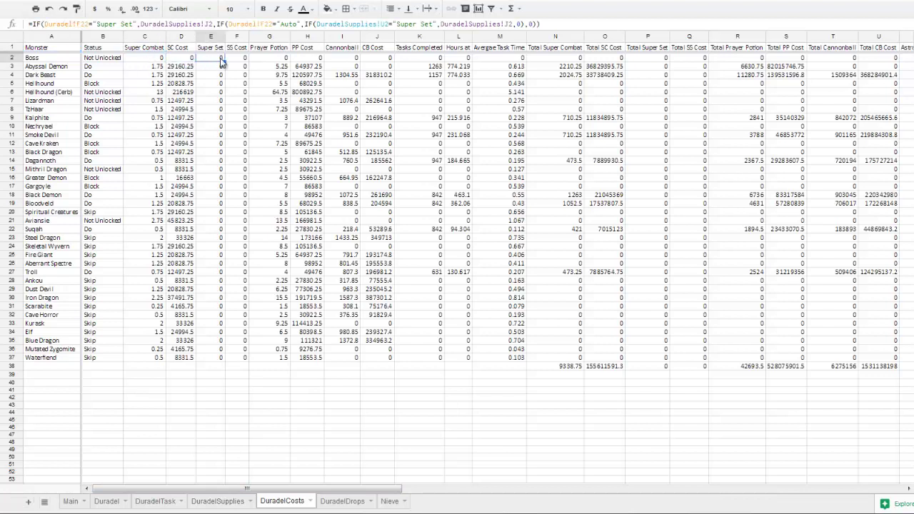
pyautogui.click(259, 59)
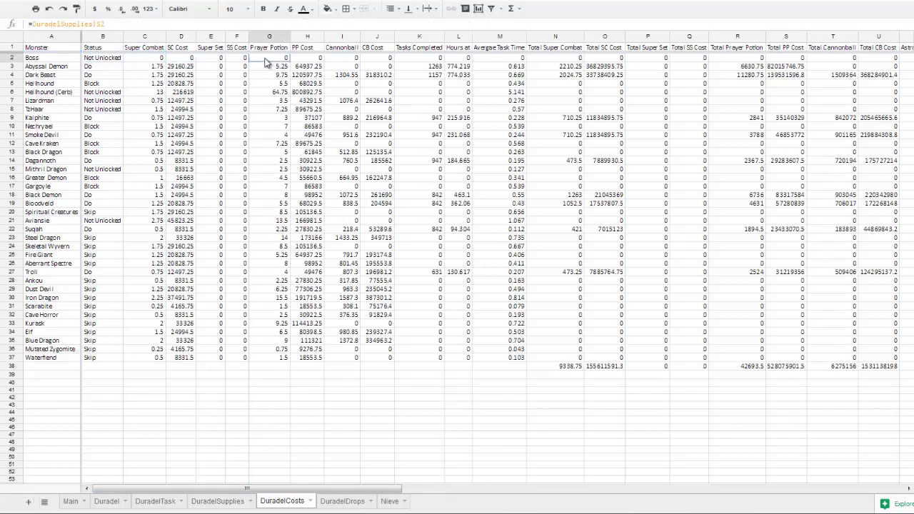
pyautogui.click(349, 58)
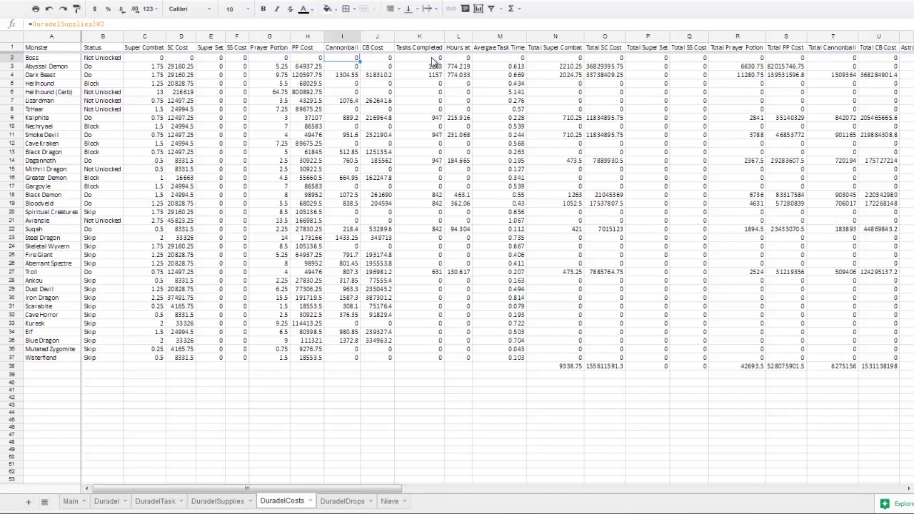
# Examine the Boss row's total formulas from Total Super Combat through Total Cannonball
pyautogui.moveTo(422, 489); pyautogui.dragTo(484, 482)
pyautogui.click(361, 58)
pyautogui.click(400, 59)
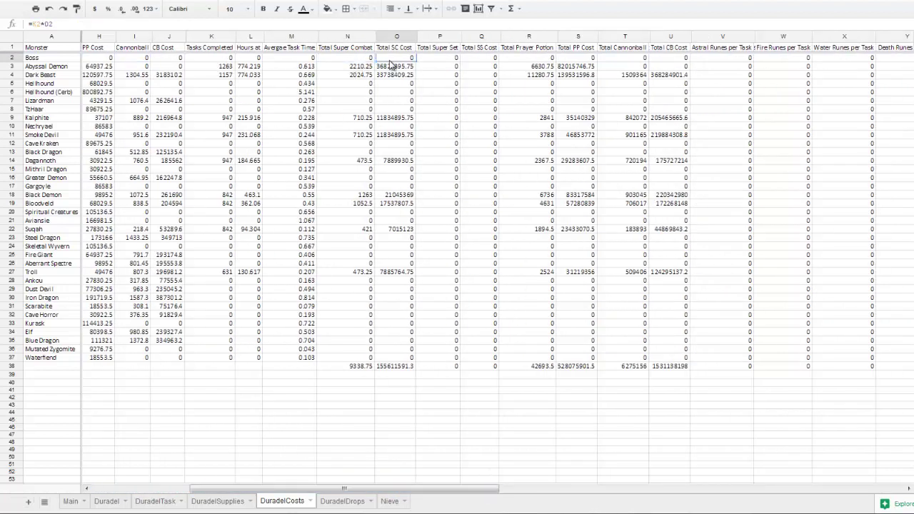
pyautogui.click(437, 59)
pyautogui.click(469, 61)
pyautogui.click(521, 62)
pyautogui.click(580, 62)
pyautogui.click(614, 63)
# Look at the Death Runes per Task formula, and set the Dark Beast's Magic Imbue to Yes on the Duradel sheet
pyautogui.moveTo(386, 492); pyautogui.dragTo(607, 479)
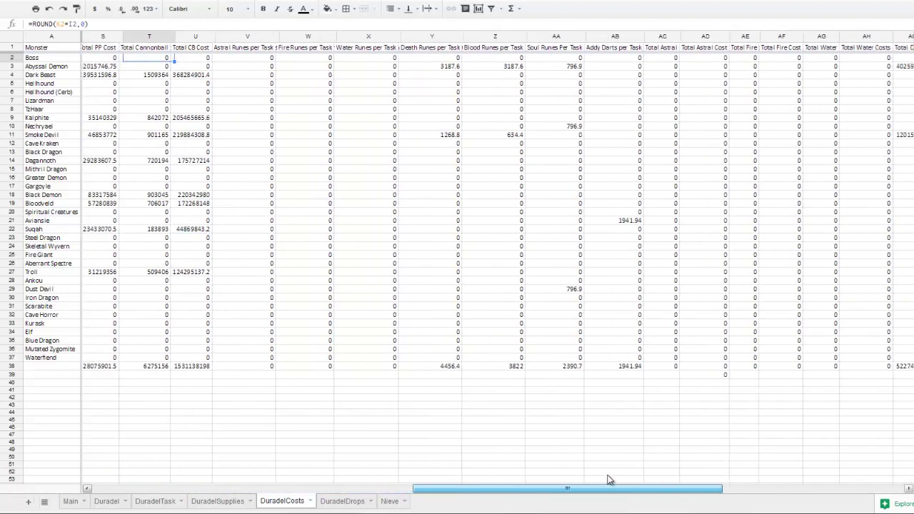
pyautogui.click(422, 92)
pyautogui.click(104, 504)
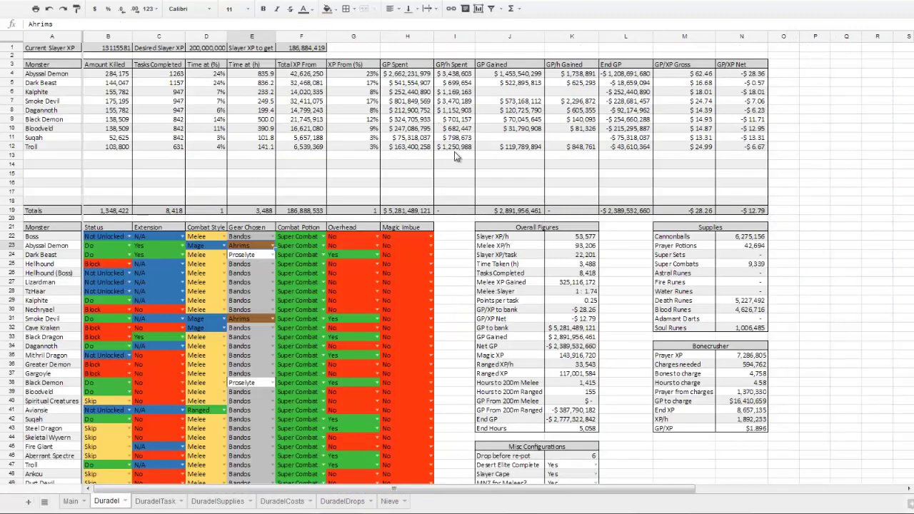
pyautogui.click(431, 254)
pyautogui.click(417, 281)
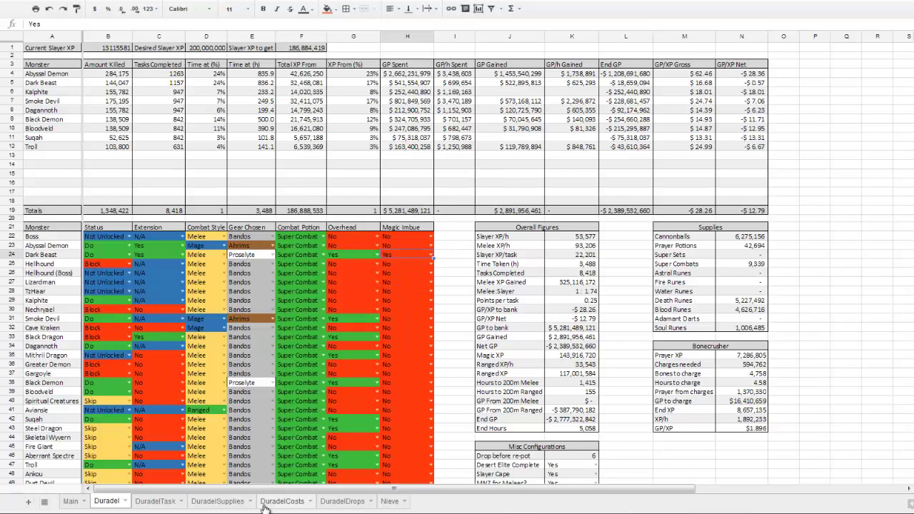
# Return to DuradelCosts and check the Dark Beast's Astral, Fire and Water Runes per Task
pyautogui.click(264, 503)
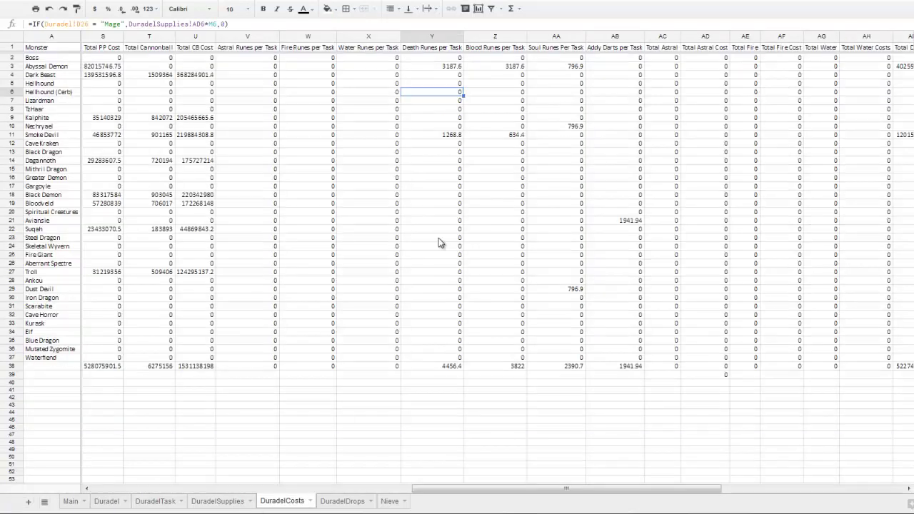
pyautogui.click(265, 78)
pyautogui.click(309, 77)
pyautogui.click(379, 77)
# Compare the death, blood and soul rune formulas for Abyssal Demon and Smoke Devil, and examine Aviansie's Addy Darts per Task
pyautogui.click(441, 67)
pyautogui.click(443, 136)
pyautogui.click(492, 136)
pyautogui.click(505, 68)
pyautogui.click(559, 68)
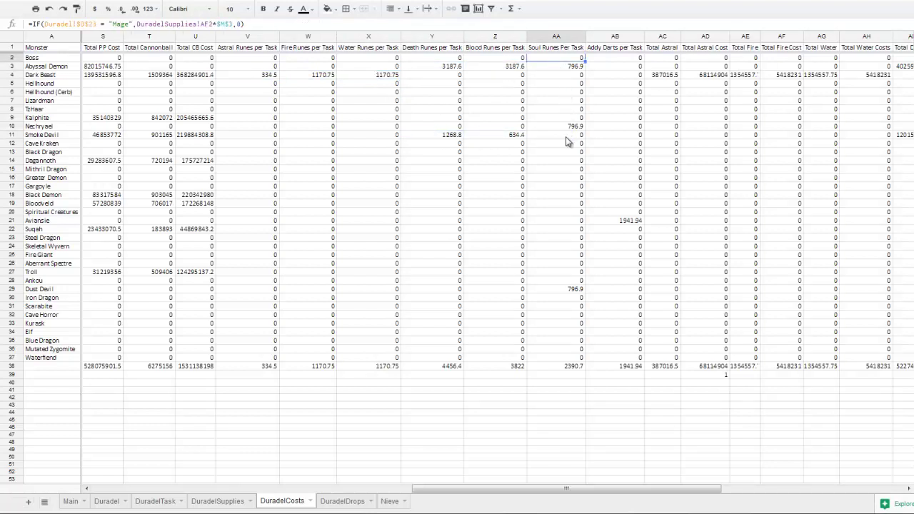
pyautogui.click(571, 136)
pyautogui.click(571, 68)
pyautogui.click(555, 139)
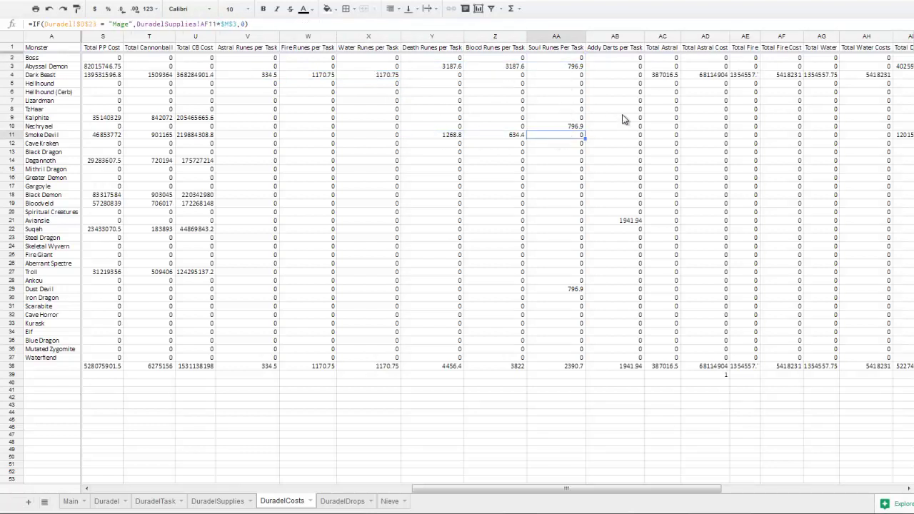
pyautogui.click(631, 221)
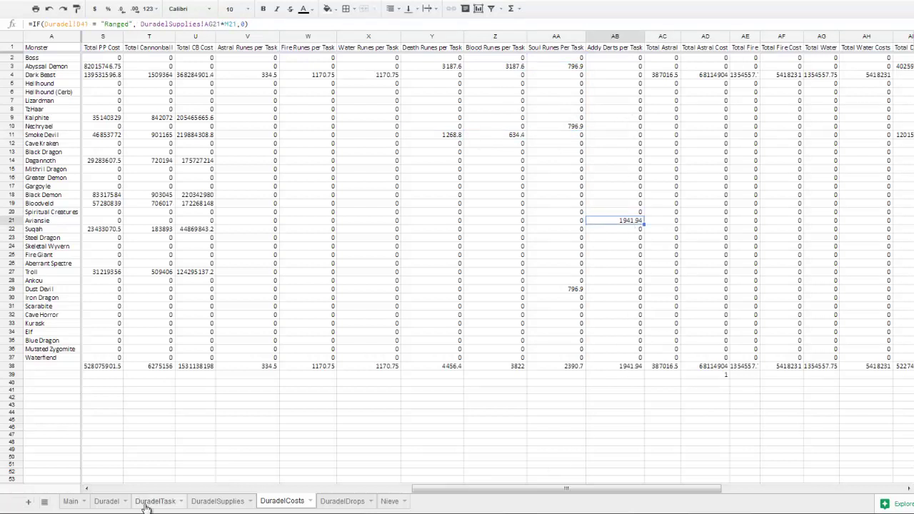
# On the Duradel sheet, set Bloodveld's Combat Style to Ranged and choose different gear for it
pyautogui.click(107, 501)
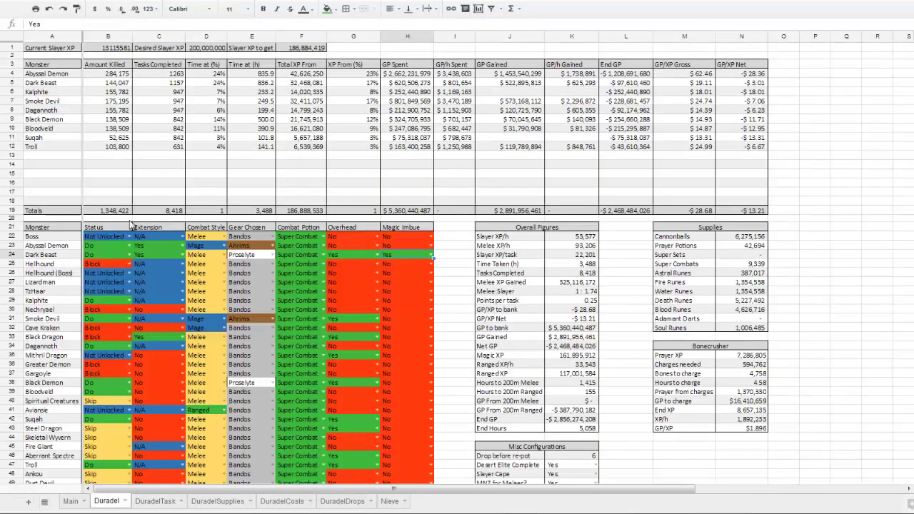
pyautogui.click(224, 392)
pyautogui.click(201, 416)
pyautogui.click(275, 392)
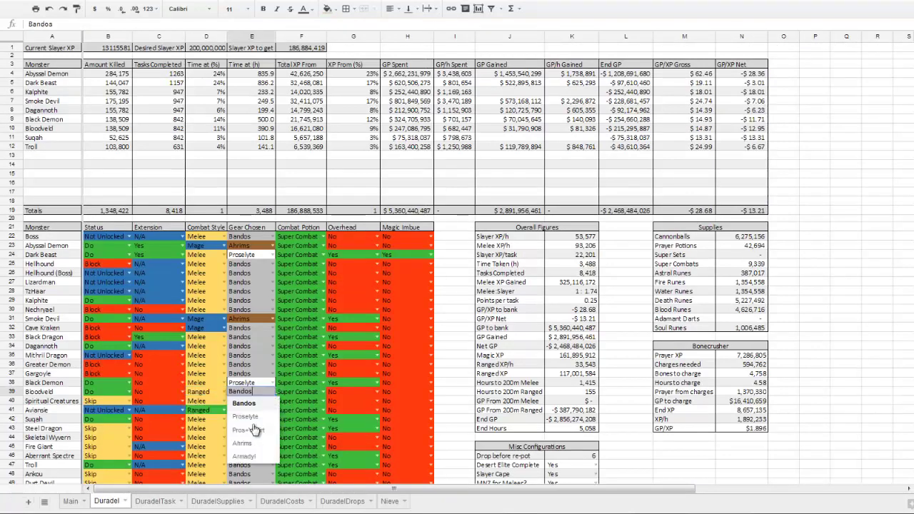
pyautogui.click(251, 446)
# Check Bloodveld's Addy Darts per Task formula on DuradelCosts, and review the total rune, dart and GP/h spent columns
pyautogui.click(280, 504)
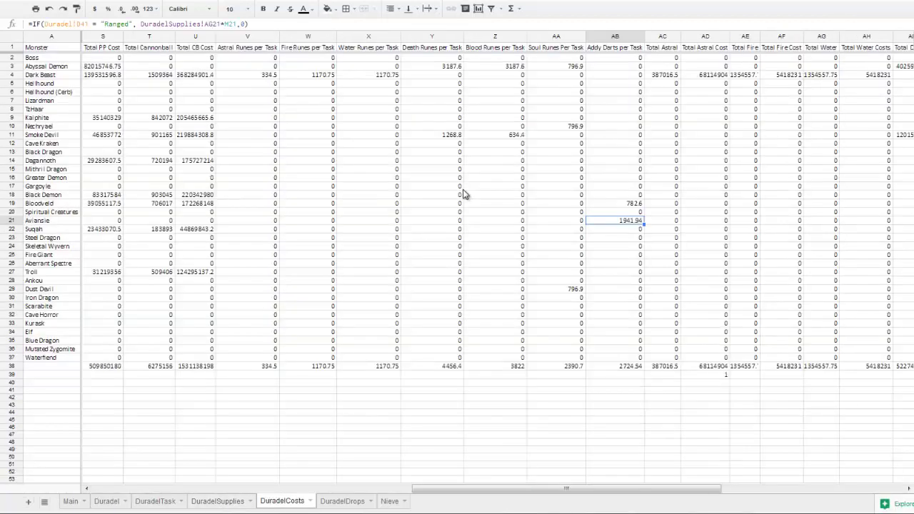
pyautogui.click(620, 205)
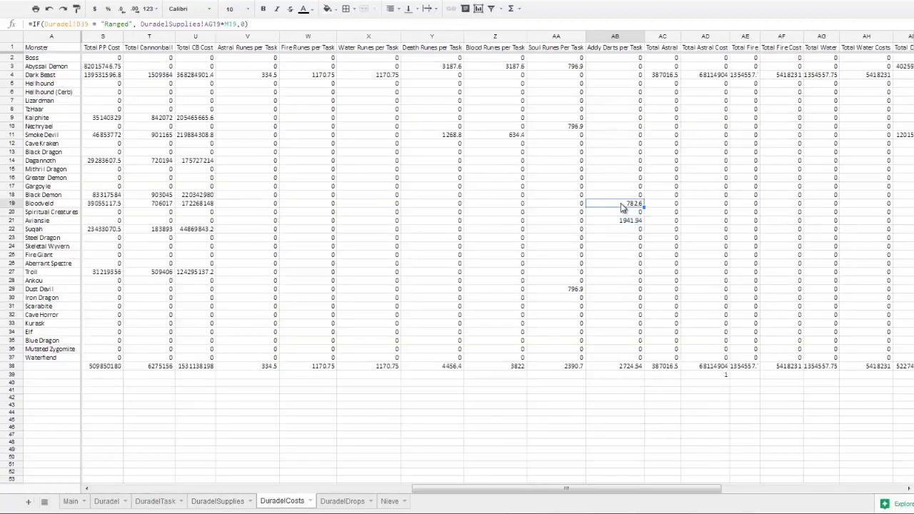
pyautogui.moveTo(606, 491); pyautogui.dragTo(768, 484)
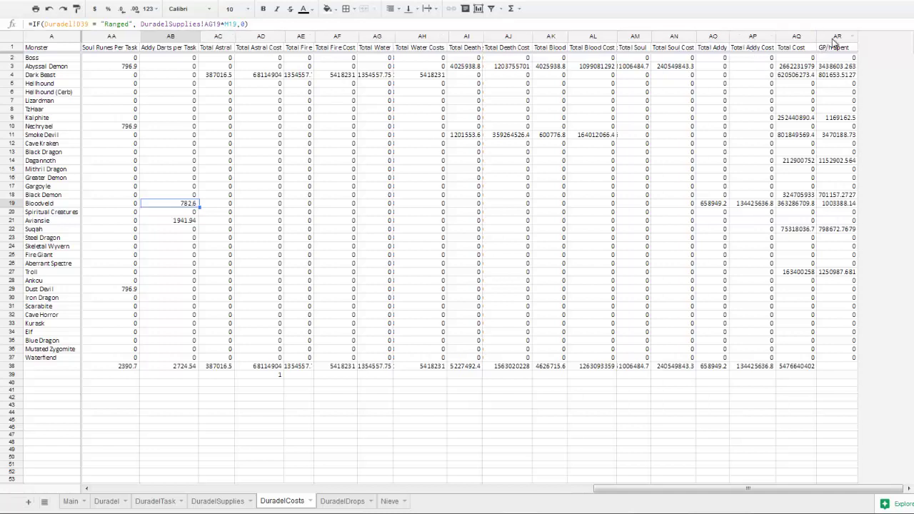
# Open DuradelDrops and examine the Abyssal Demon's Drop rate, Amount Killed and Number Received formulas, along with the per-monster summary table
pyautogui.click(823, 366)
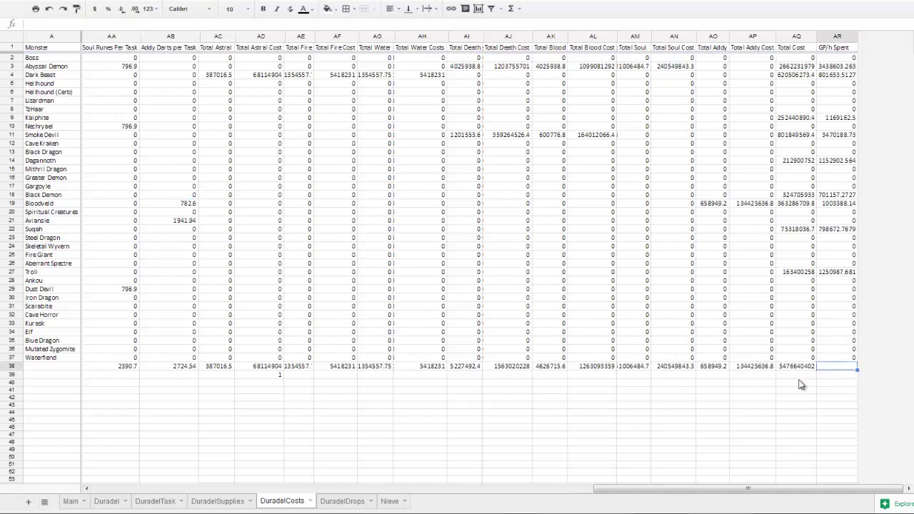
pyautogui.moveTo(730, 490); pyautogui.dragTo(667, 490)
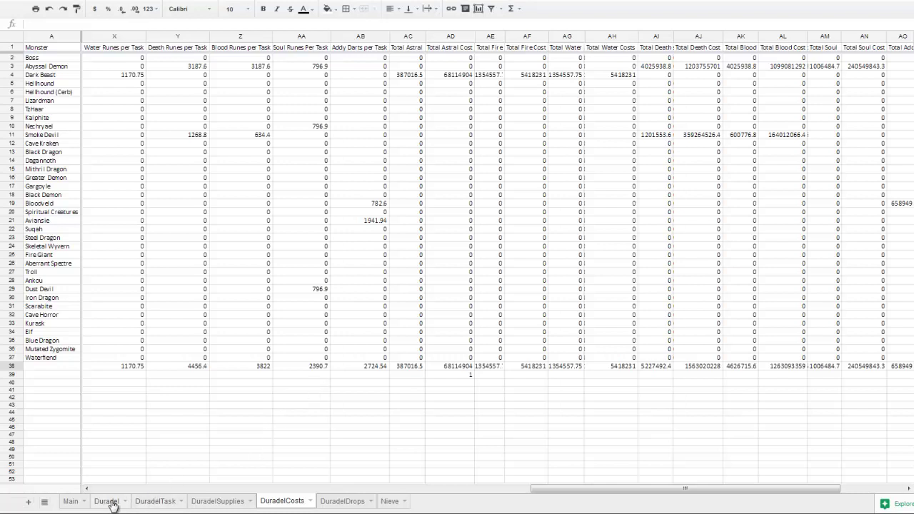
pyautogui.hotkey('ctrl', 'shift', 'pagedown')
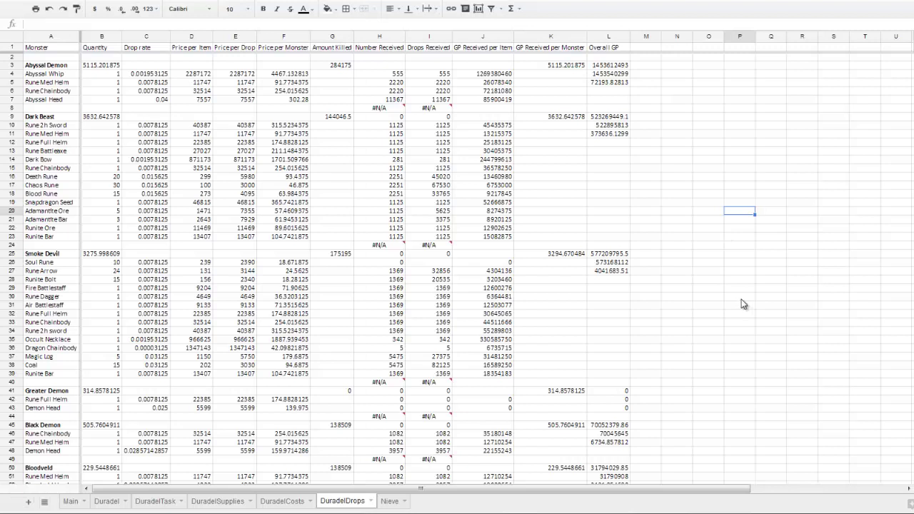
pyautogui.click(145, 83)
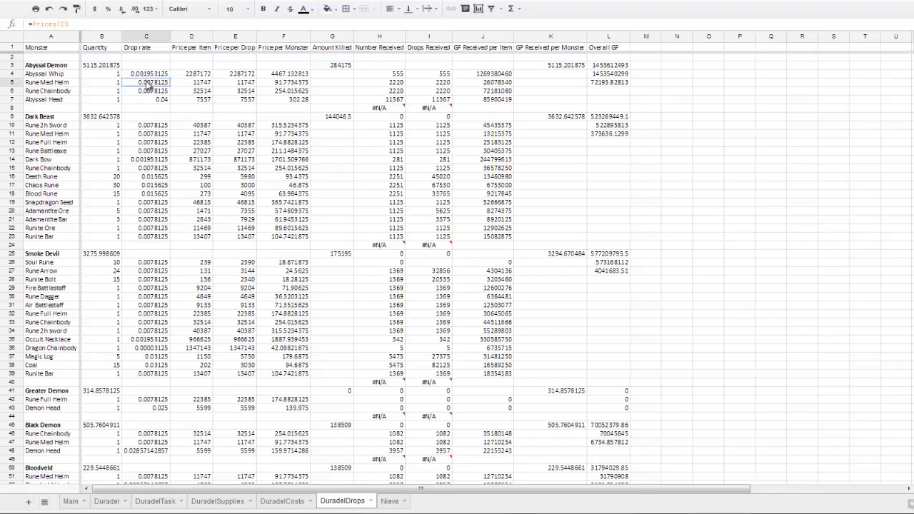
pyautogui.click(322, 68)
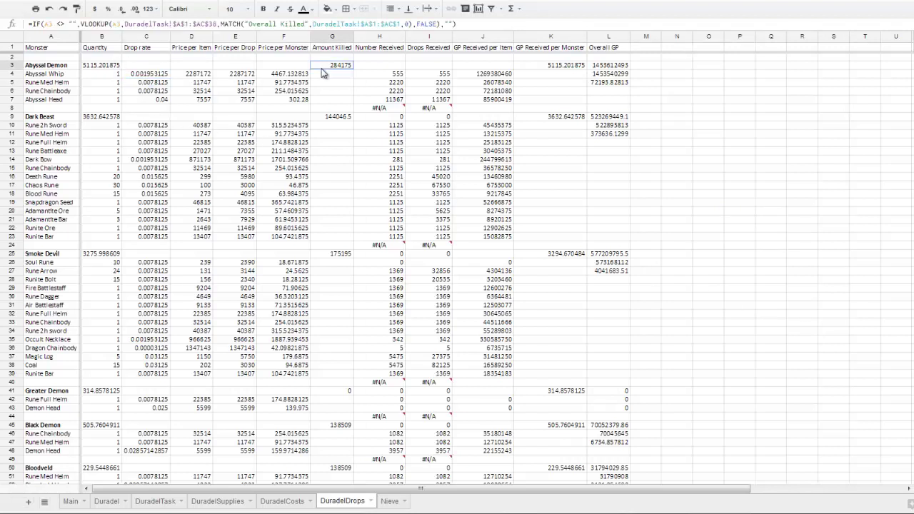
pyautogui.click(382, 82)
pyautogui.click(385, 91)
pyautogui.scroll(-5, 633, 193)
pyautogui.scroll(-4, 633, 193)
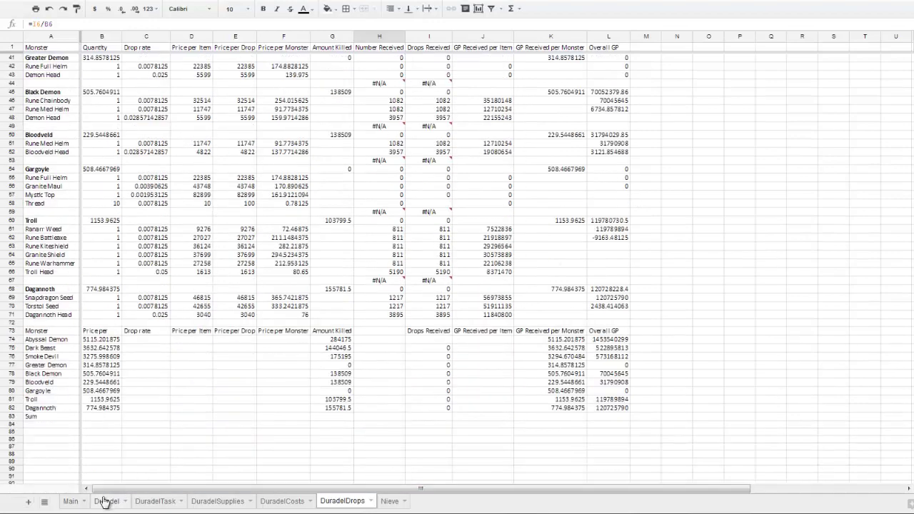
# On the Duradel sheet, set Pick up? to No for the Dark Bow in the drop table
pyautogui.hotkey('ctrl', 'shift', 'pageup')
pyautogui.hotkey('ctrl', 'shift', 'pageup')
pyautogui.hotkey('ctrl', 'shift', 'pageup')
pyautogui.hotkey('ctrl', 'shift', 'pageup')
pyautogui.scroll(-13, 281, 262)
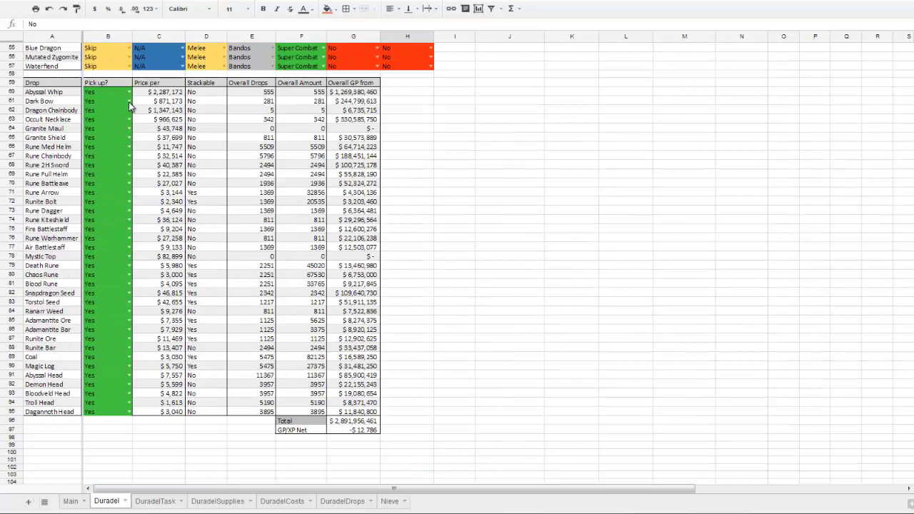
pyautogui.click(129, 105)
pyautogui.press('Return')
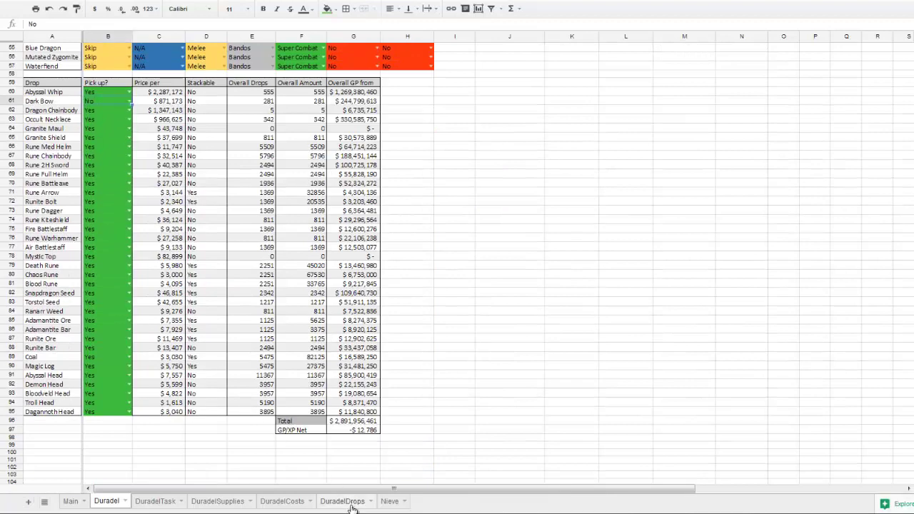
# Check the Dark Bow's Number Received and GP Received per Item on DuradelDrops, and recheck them with Pick up? back on Yes
pyautogui.click(351, 504)
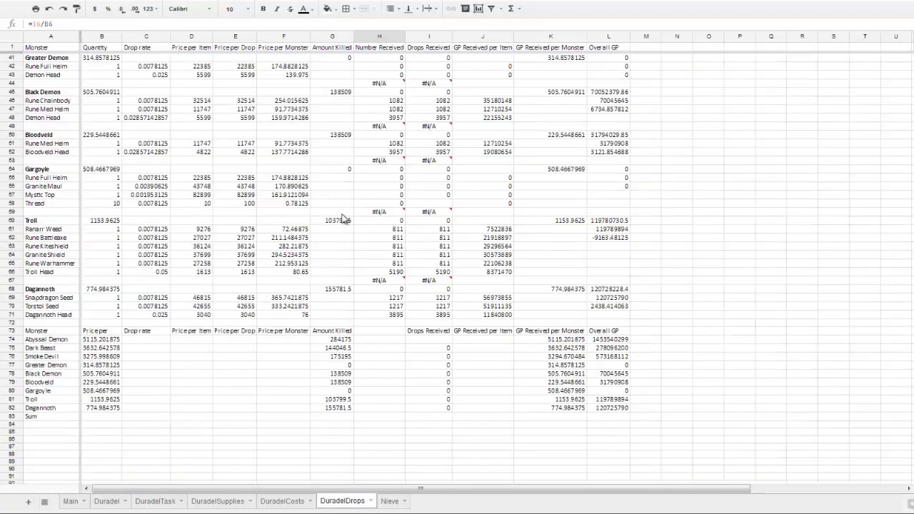
pyautogui.scroll(10, 343, 220)
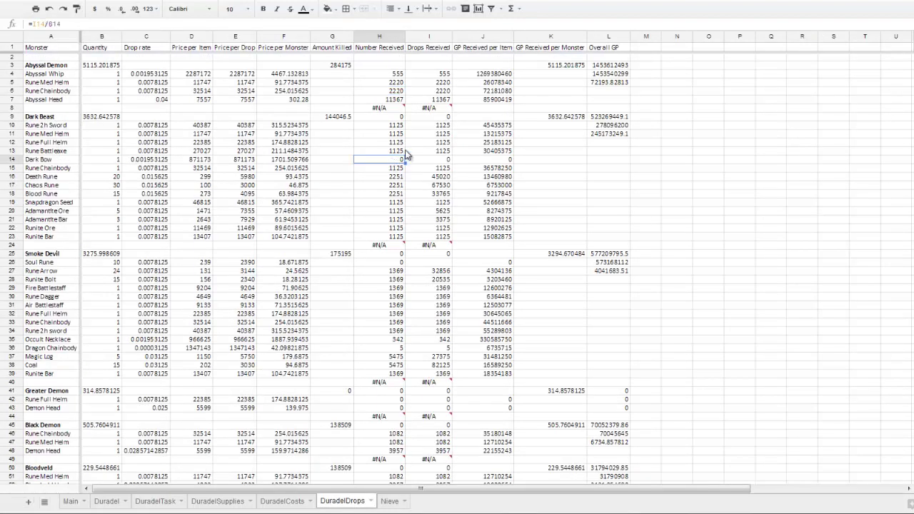
pyautogui.click(487, 161)
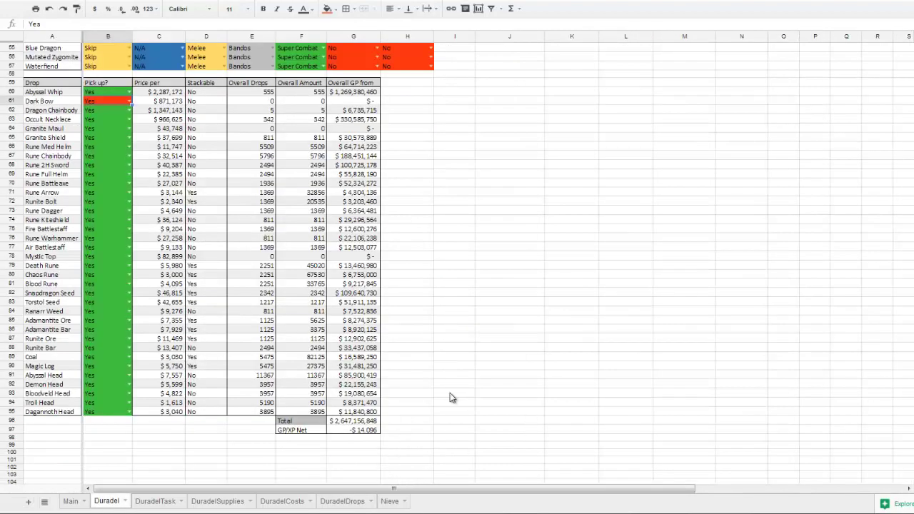
pyautogui.click(351, 502)
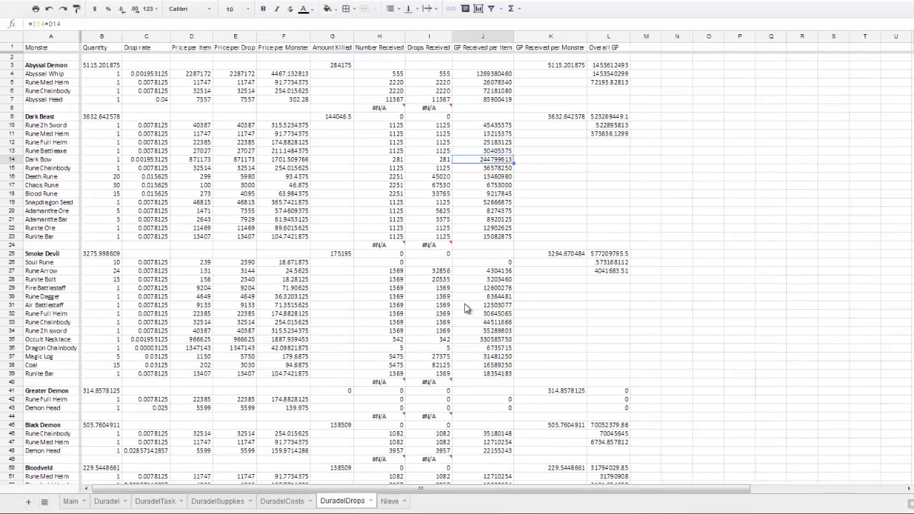
pyautogui.click(720, 289)
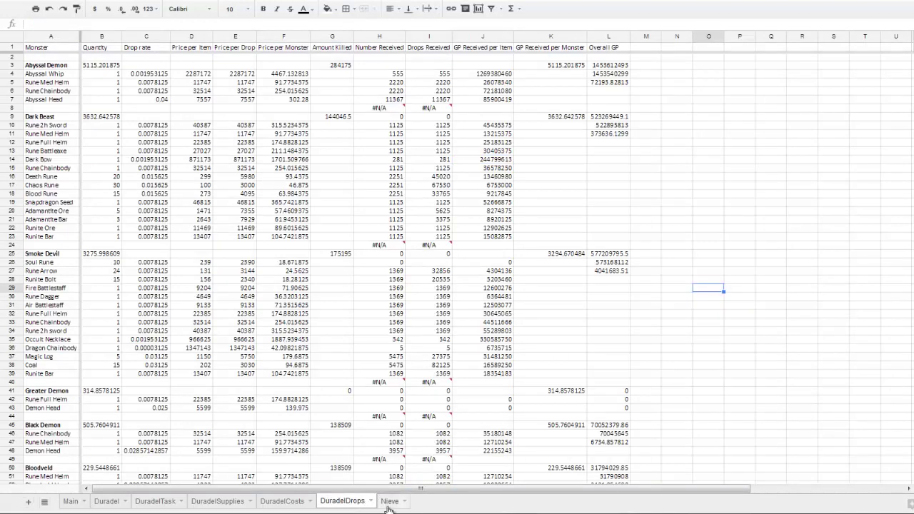
# Open the Nieve sheet and review its monster summary, task settings, Overall Figures, supplies and drop table
pyautogui.click(388, 504)
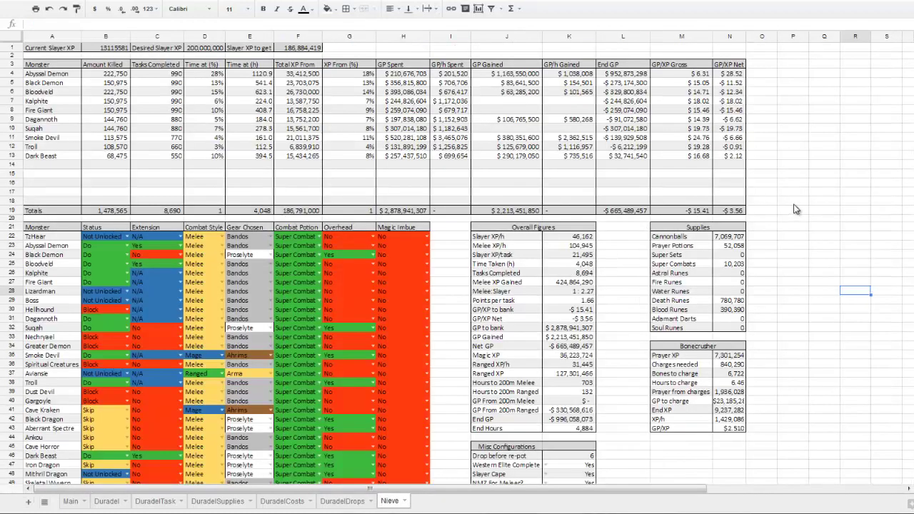
pyautogui.scroll(-5, 797, 209)
pyautogui.scroll(-5, 796, 209)
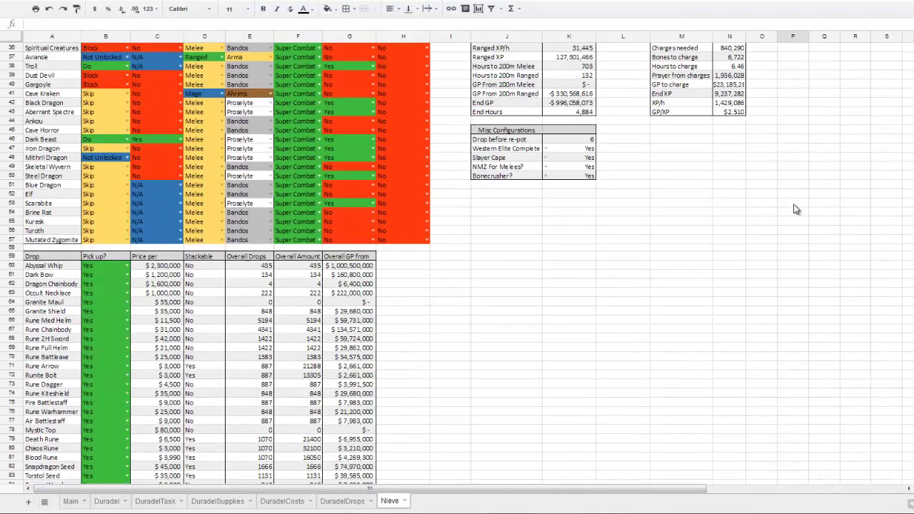
pyautogui.scroll(-4, 796, 209)
pyautogui.scroll(14, 797, 209)
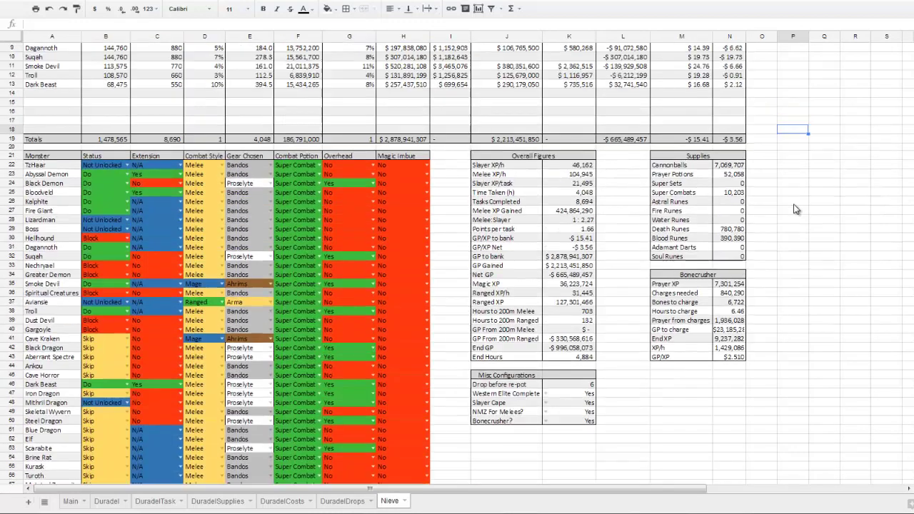
pyautogui.scroll(2, 796, 209)
# Unhide the NieveTask sheet and compare its monster list and task columns with DuradelTask
pyautogui.click(45, 501)
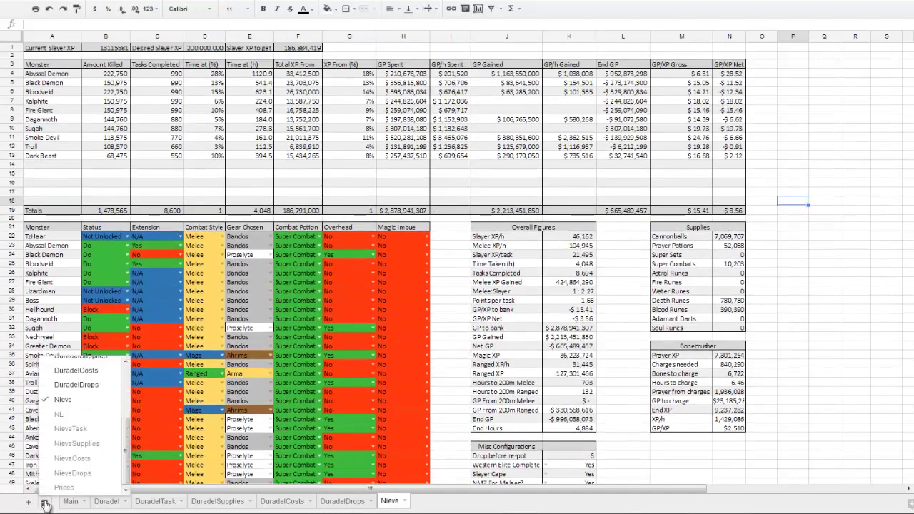
pyautogui.click(84, 429)
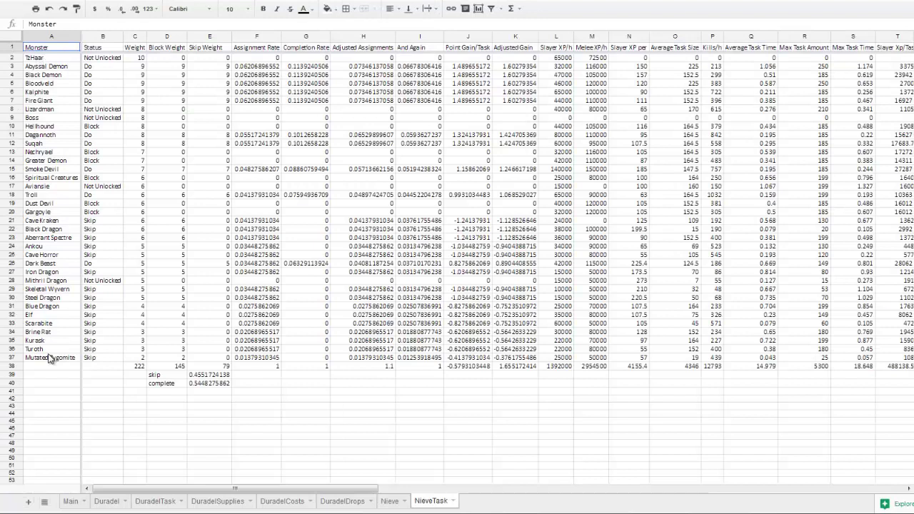
pyautogui.click(48, 333)
pyautogui.click(163, 502)
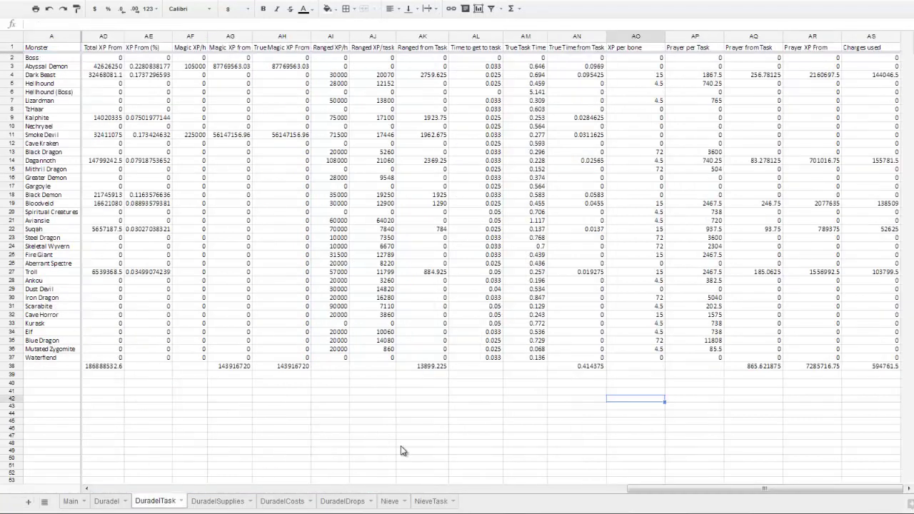
pyautogui.click(429, 501)
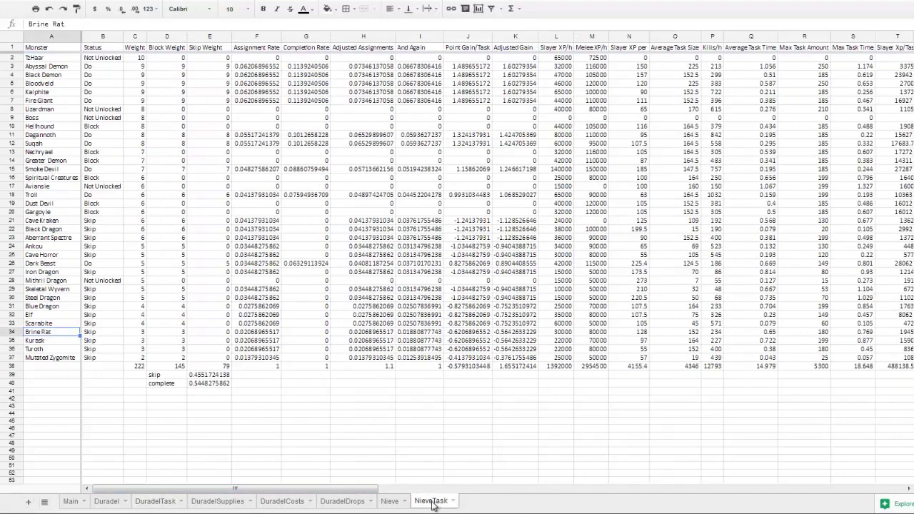
# Check the Overall Figures on the Nieve sheet, and return to Main to compare the Duradel and Nieve summaries
pyautogui.click(391, 502)
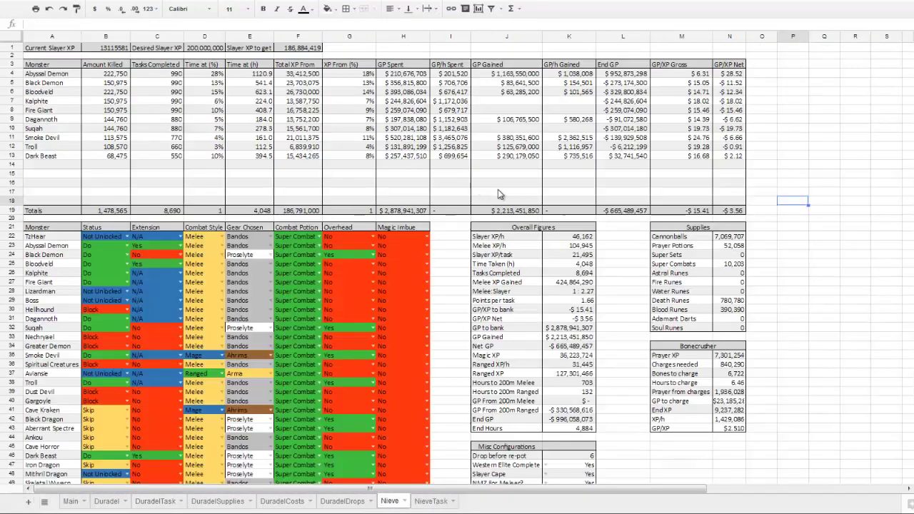
pyautogui.click(578, 255)
pyautogui.click(579, 282)
pyautogui.click(615, 310)
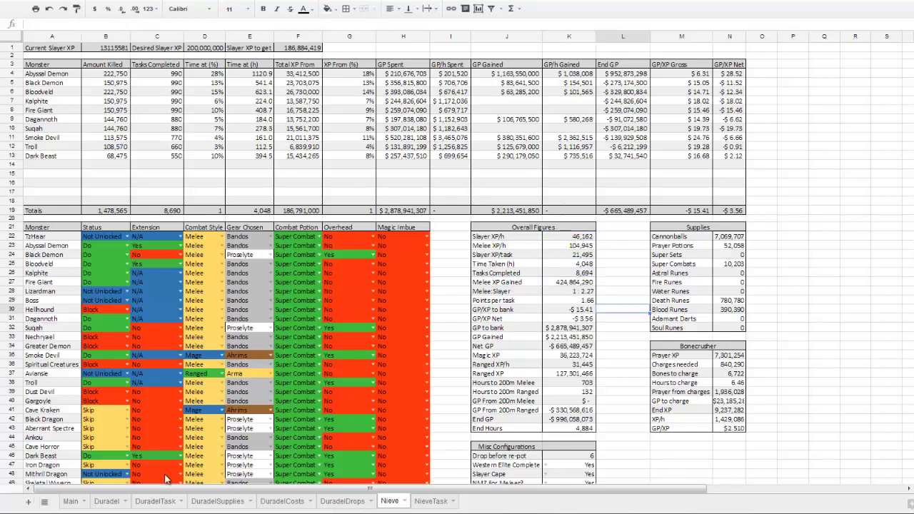
pyautogui.click(75, 505)
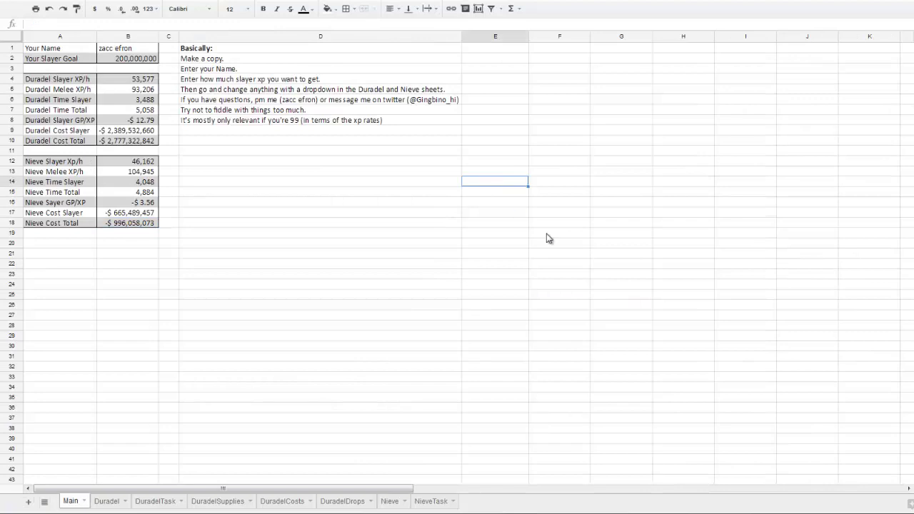
pyautogui.click(548, 238)
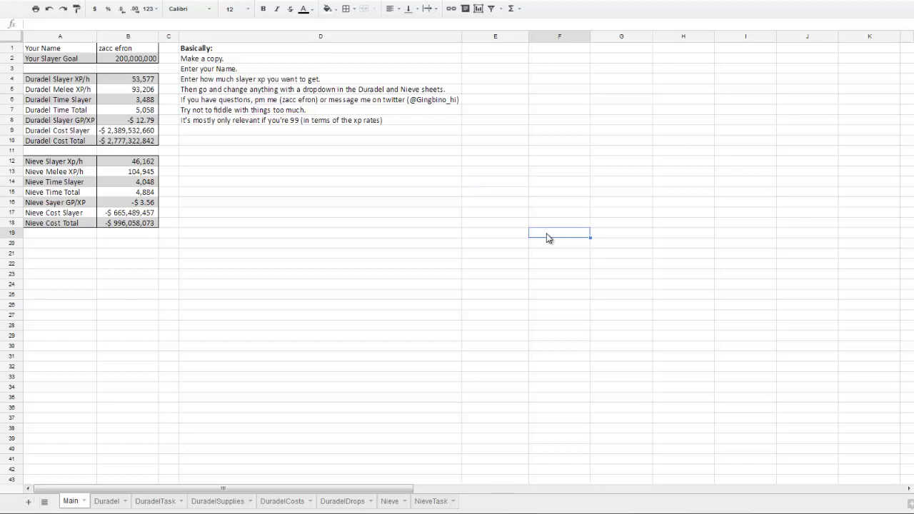